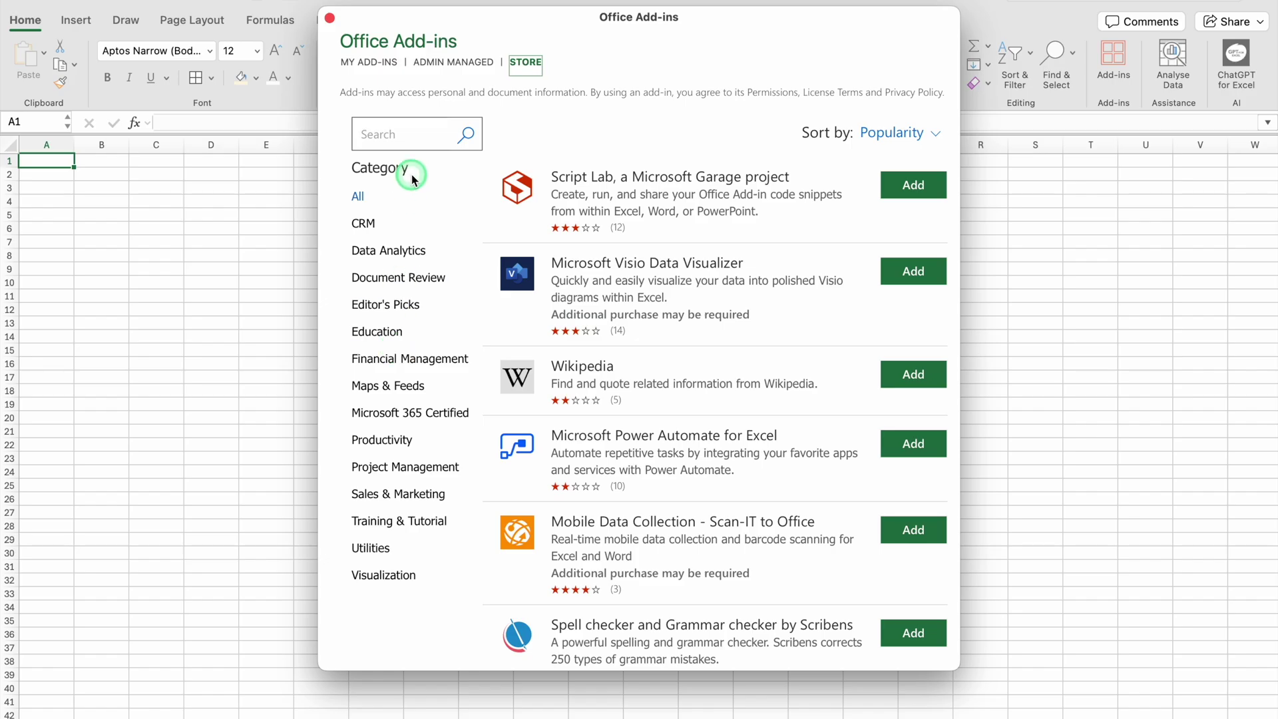
Step: Search the Office Add-ins store for "Chat gpt" and close the store window
{"action": "left_click", "coordinate": [413, 135]}
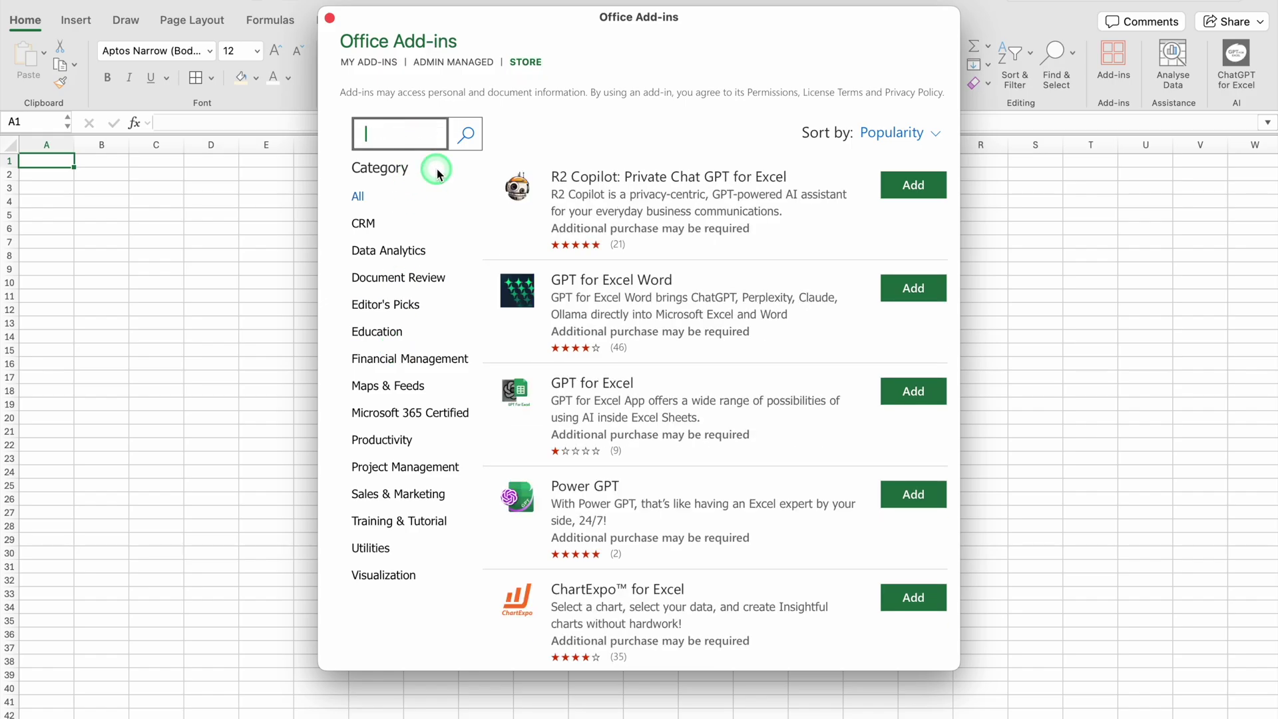
{"action": "type", "text": "Chat gpt"}
{"action": "left_click", "coordinate": [467, 134]}
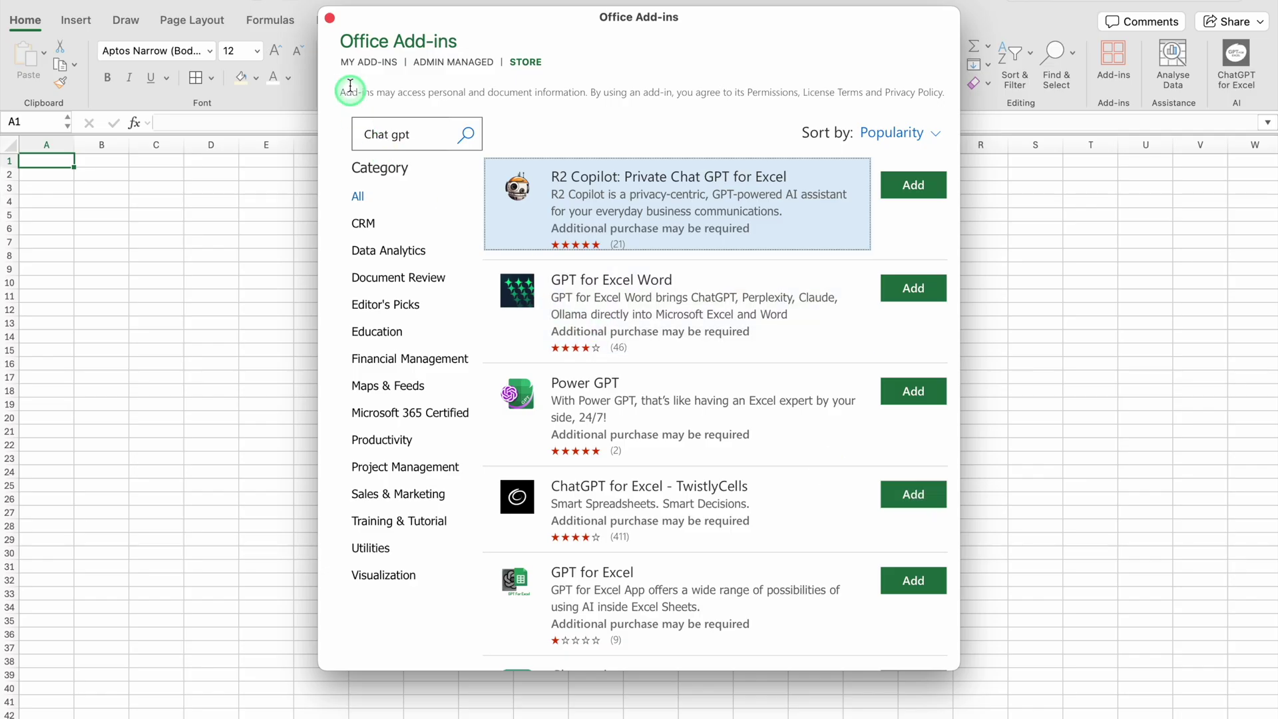
{"action": "left_click", "coordinate": [330, 20]}
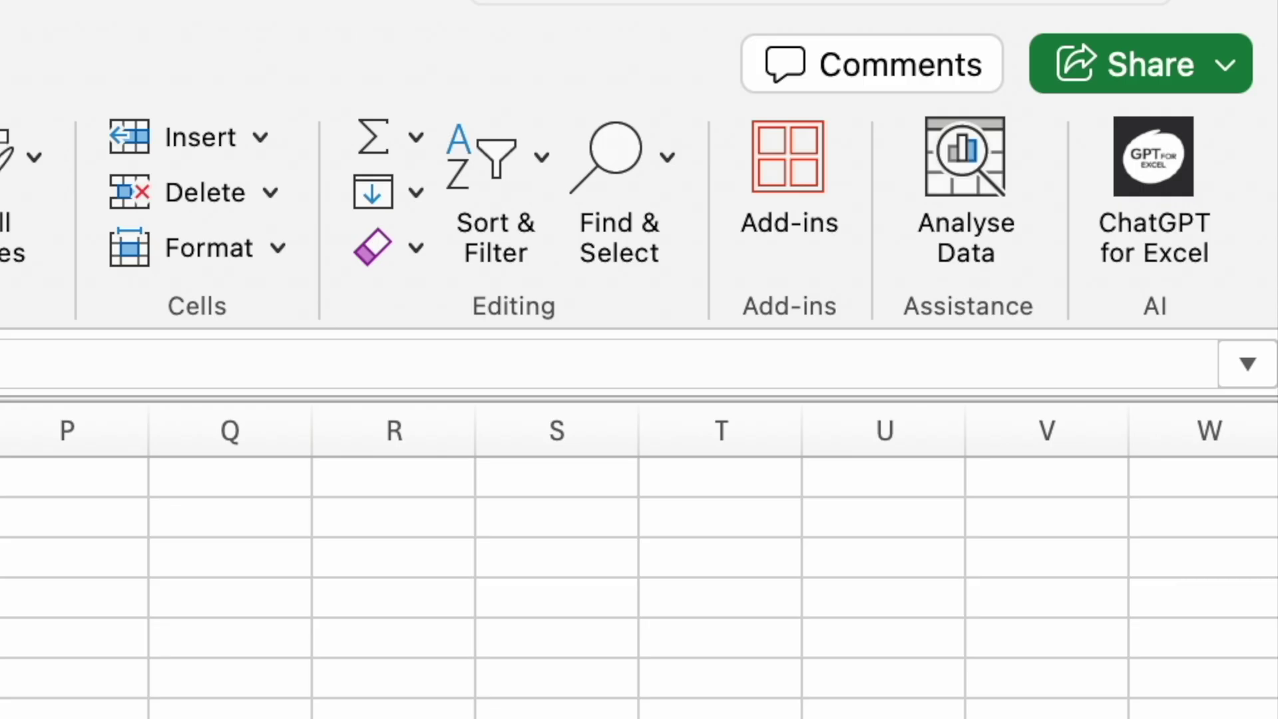
{"action": "left_click", "coordinate": [1175, 173]}
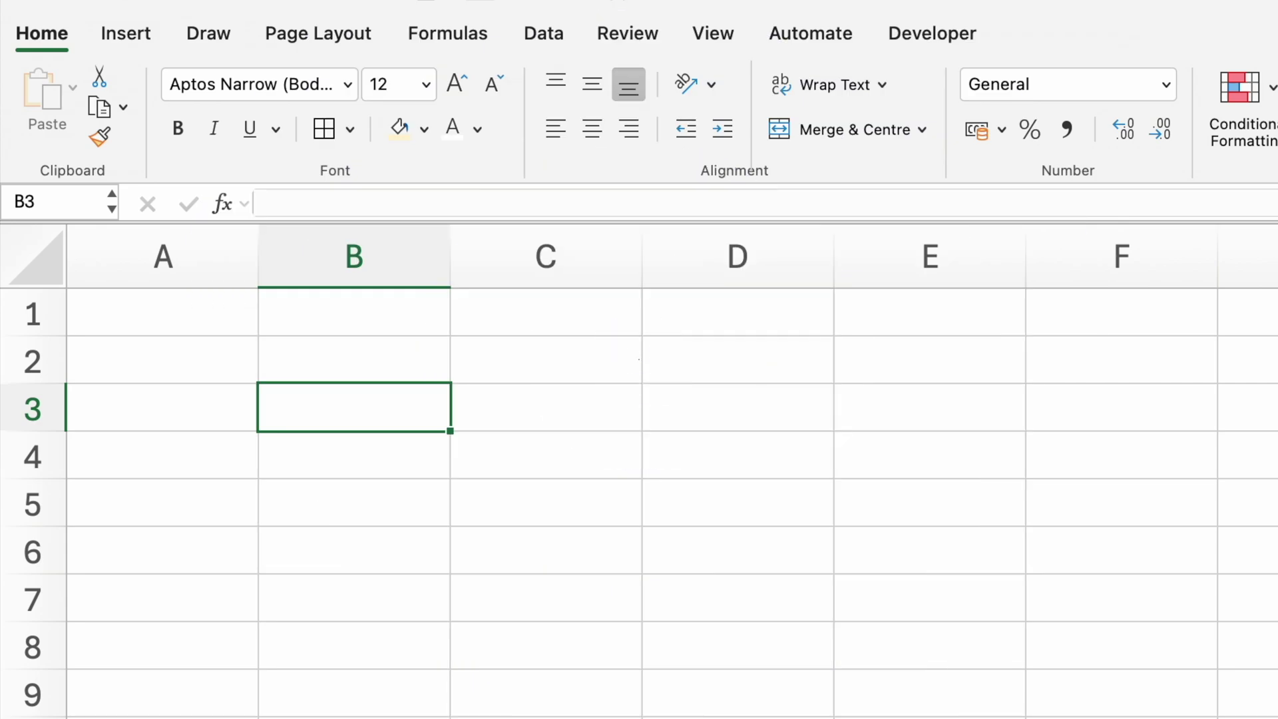
{"action": "left_click", "coordinate": [559, 366]}
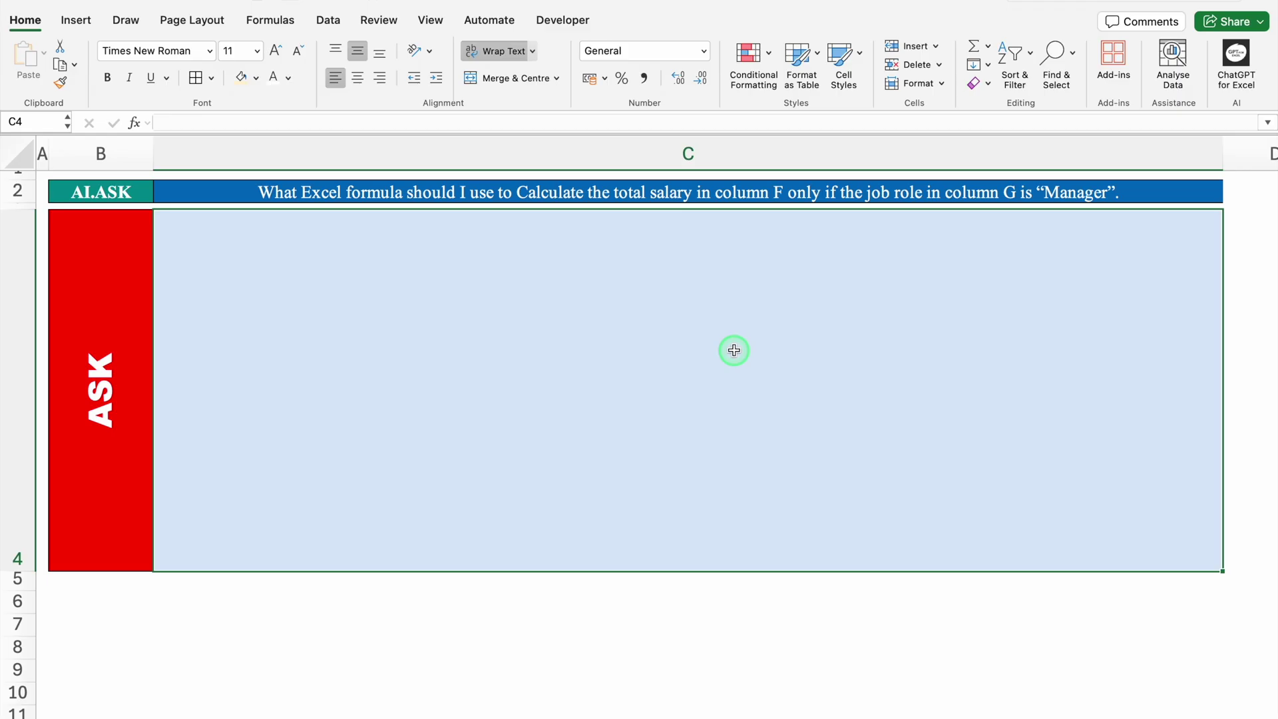
Step: Enter =AI.ASK(C2) in cell C4 so the question in row 2 is answered there
{"action": "type", "text": "="}
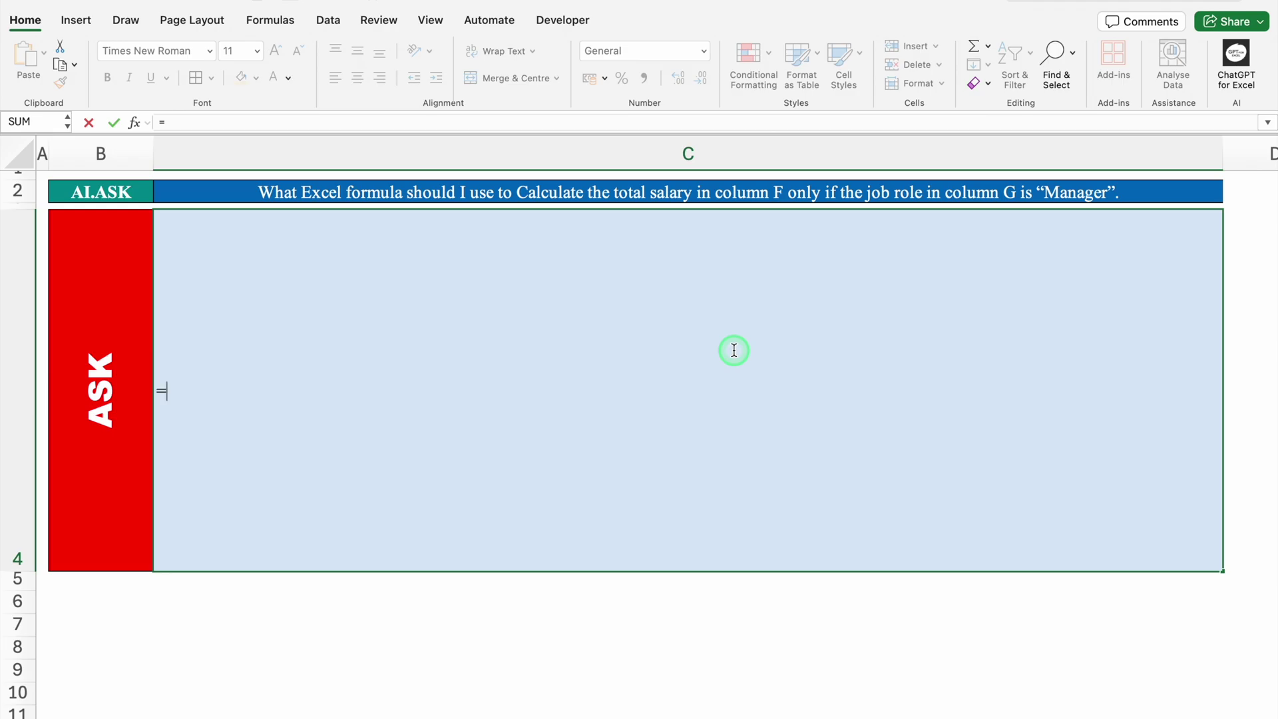
{"action": "type", "text": "AI"}
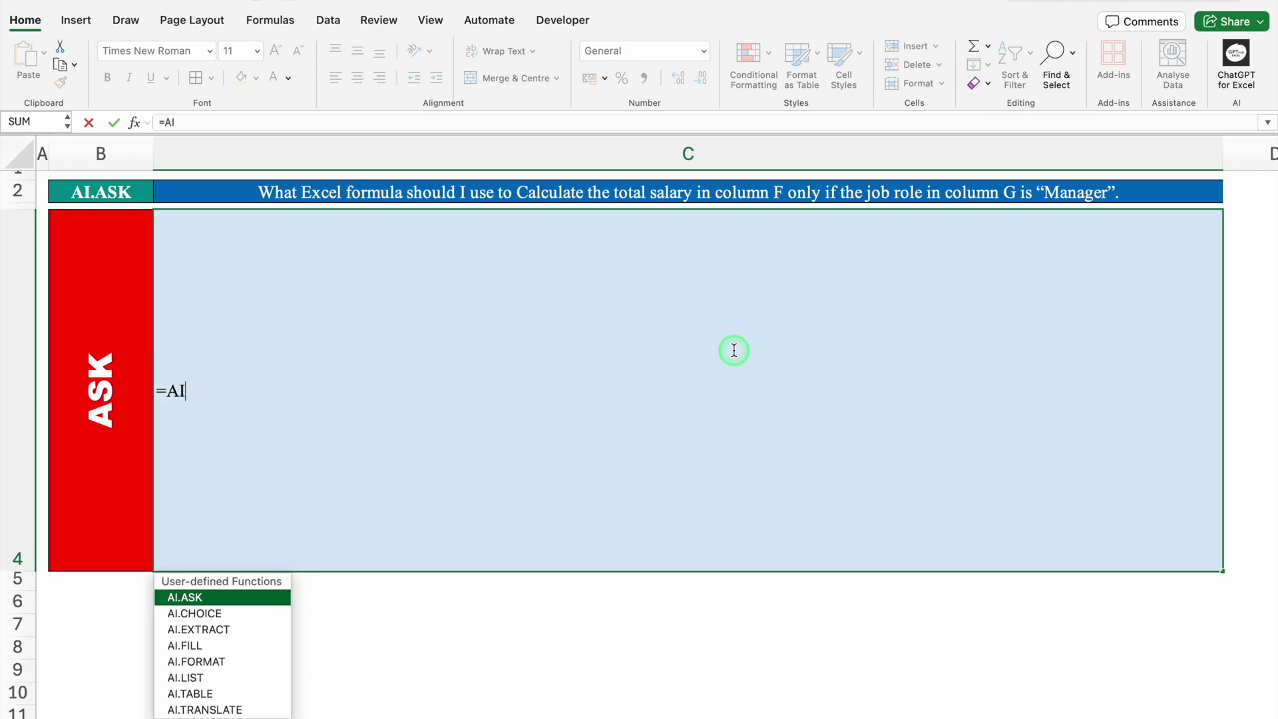
{"action": "left_click", "coordinate": [260, 599]}
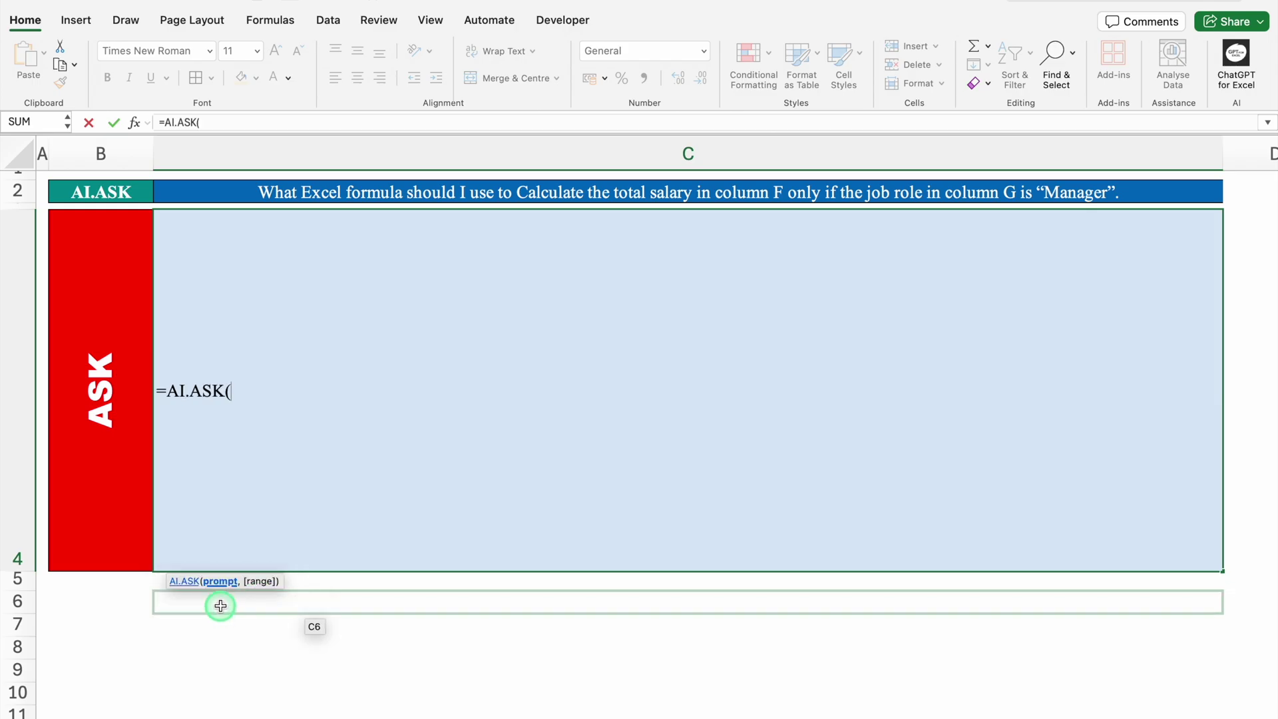
{"action": "left_click", "coordinate": [332, 195]}
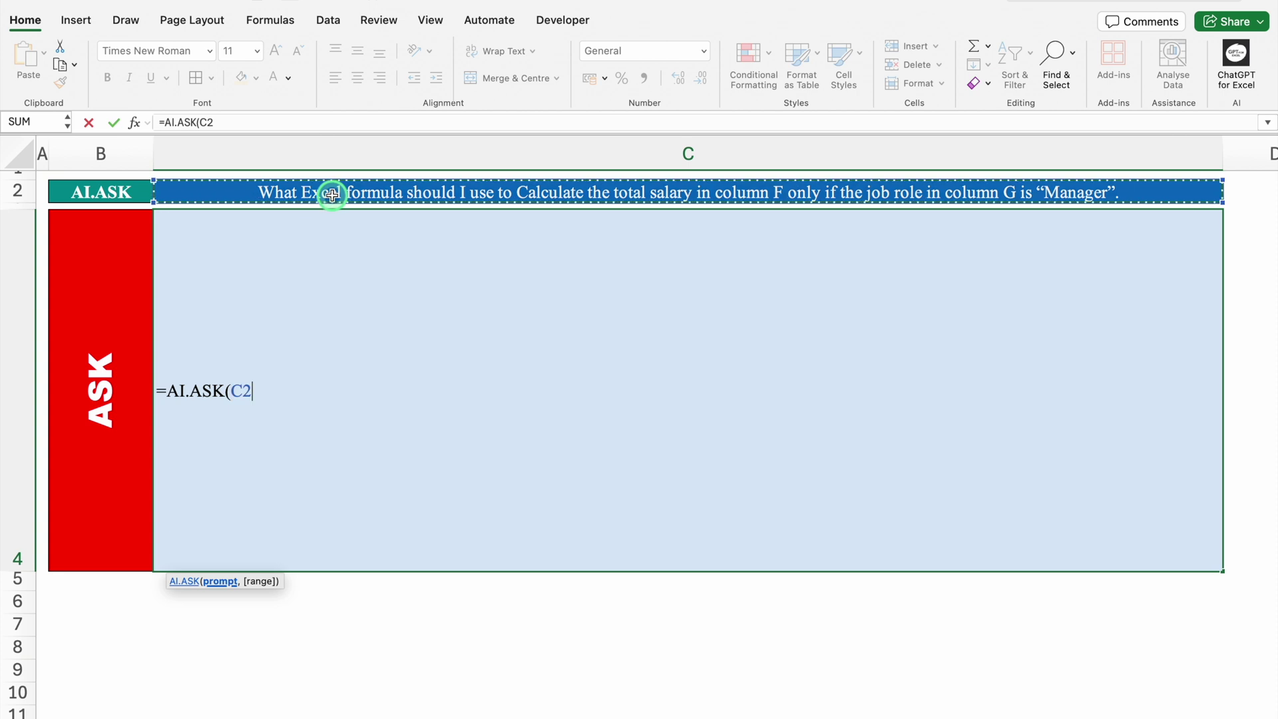
{"action": "type", "text": ")"}
{"action": "key", "text": "Return"}
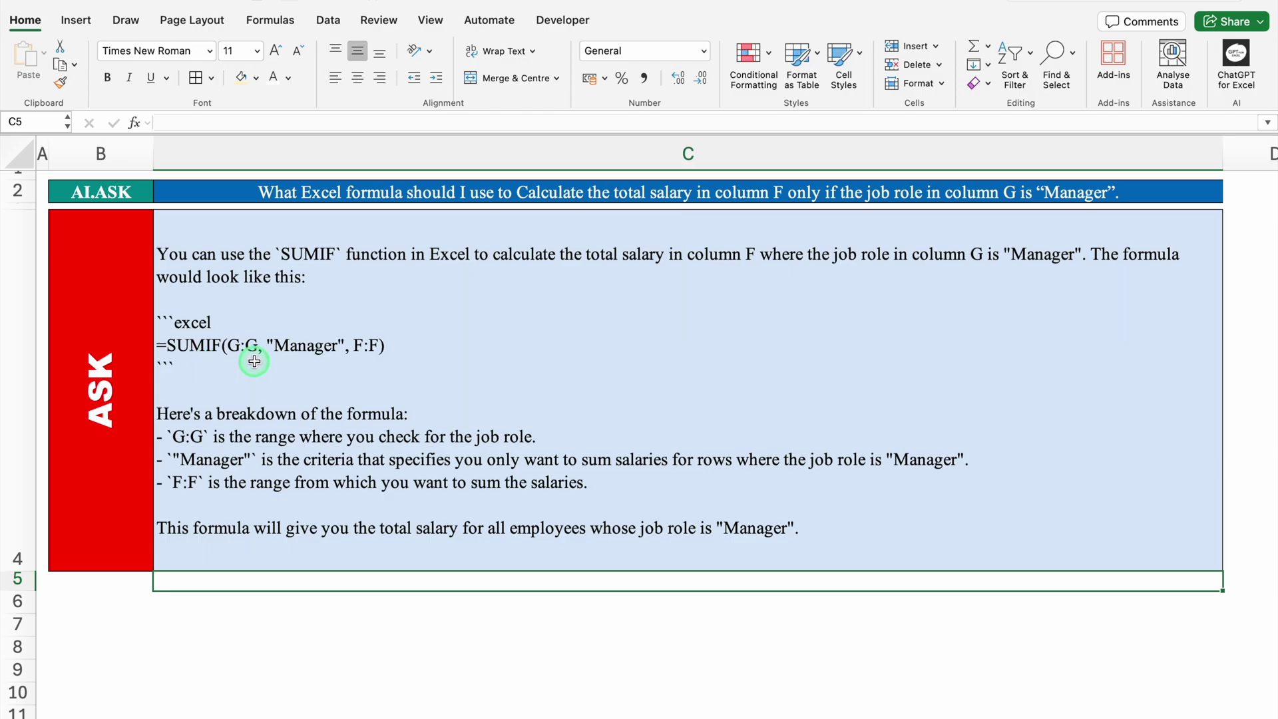
{"action": "left_click", "coordinate": [376, 192]}
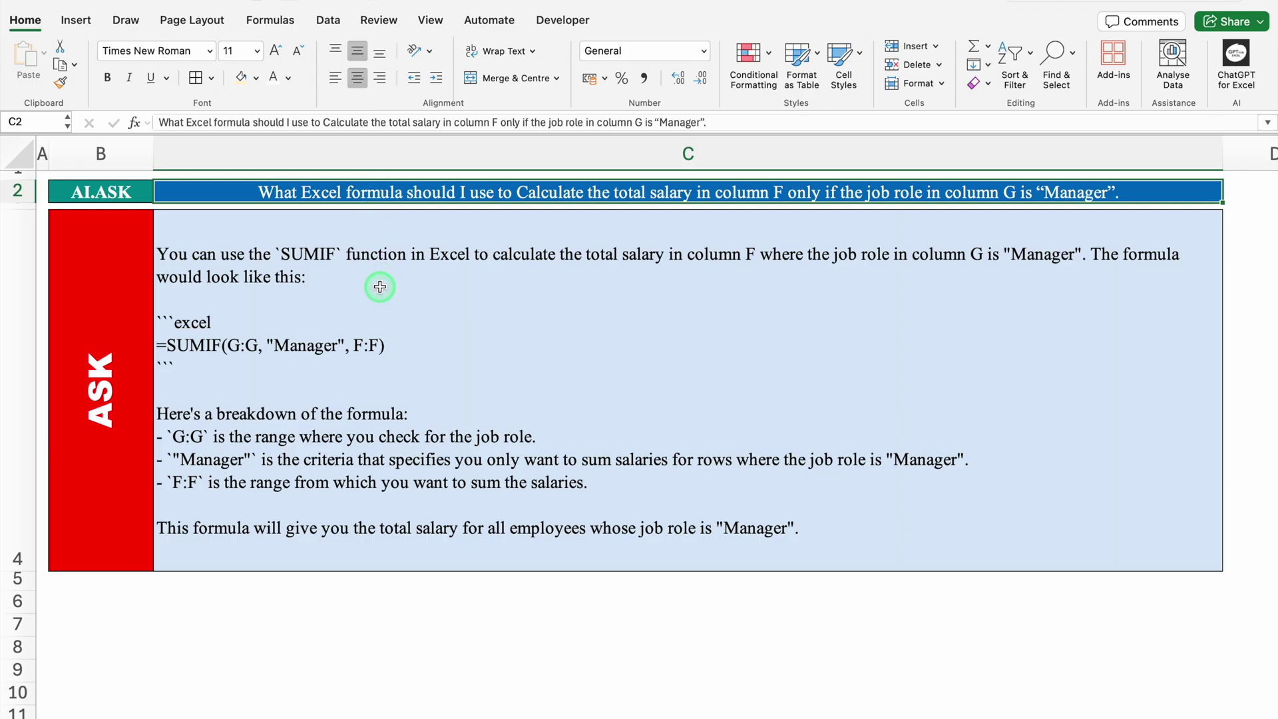
{"action": "left_click", "coordinate": [354, 615]}
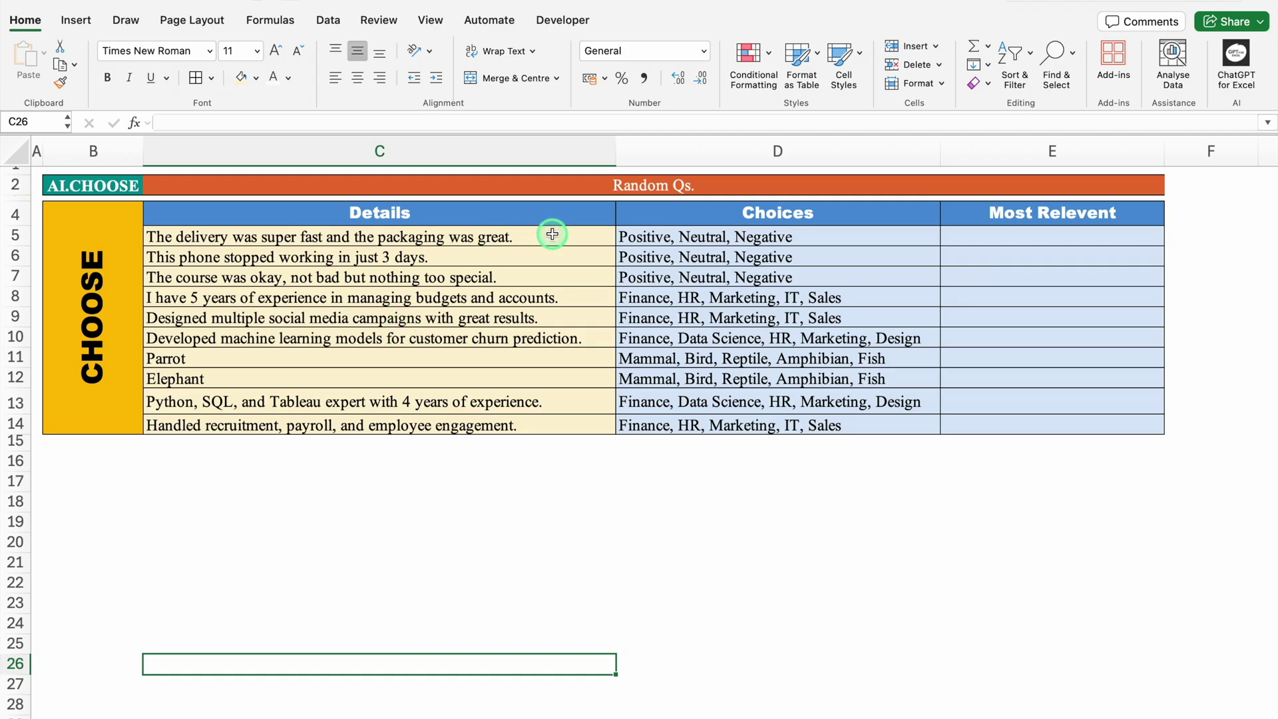
Step: Examine the first Details sentences and their sentiment options in the Choices column, rows 5 to 7
{"action": "left_click", "coordinate": [574, 236]}
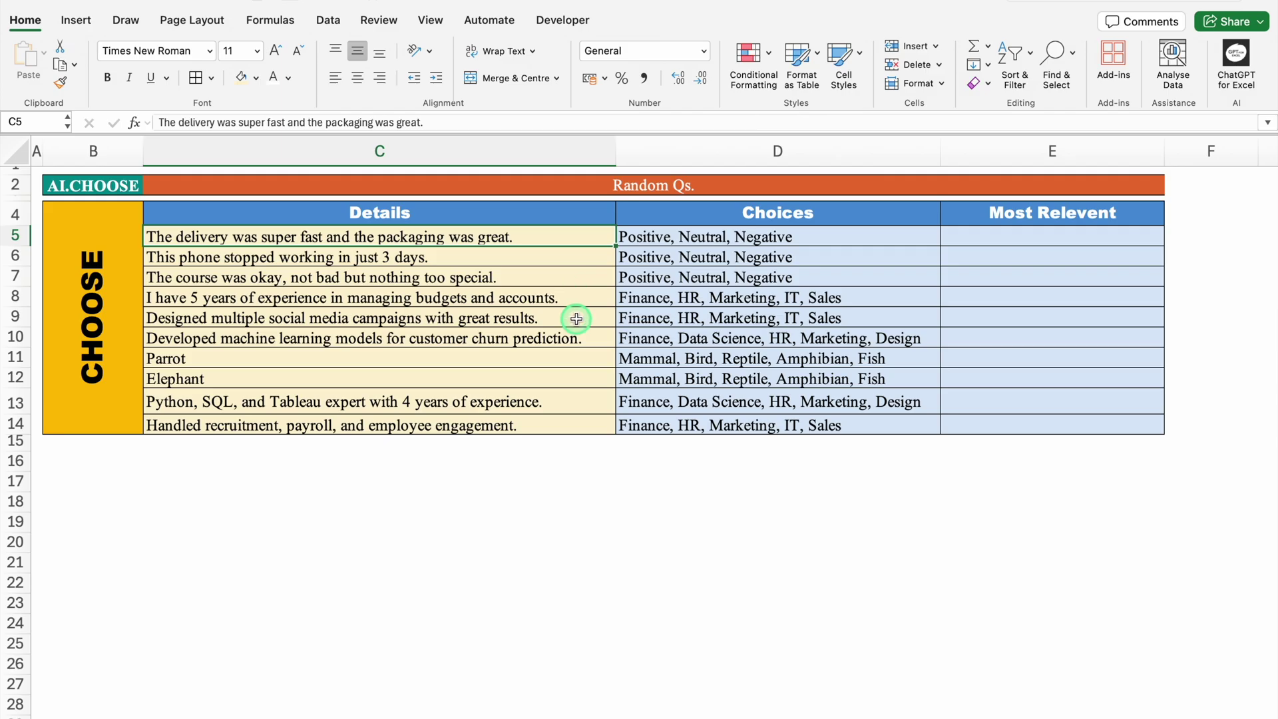
{"action": "left_click", "coordinate": [530, 257]}
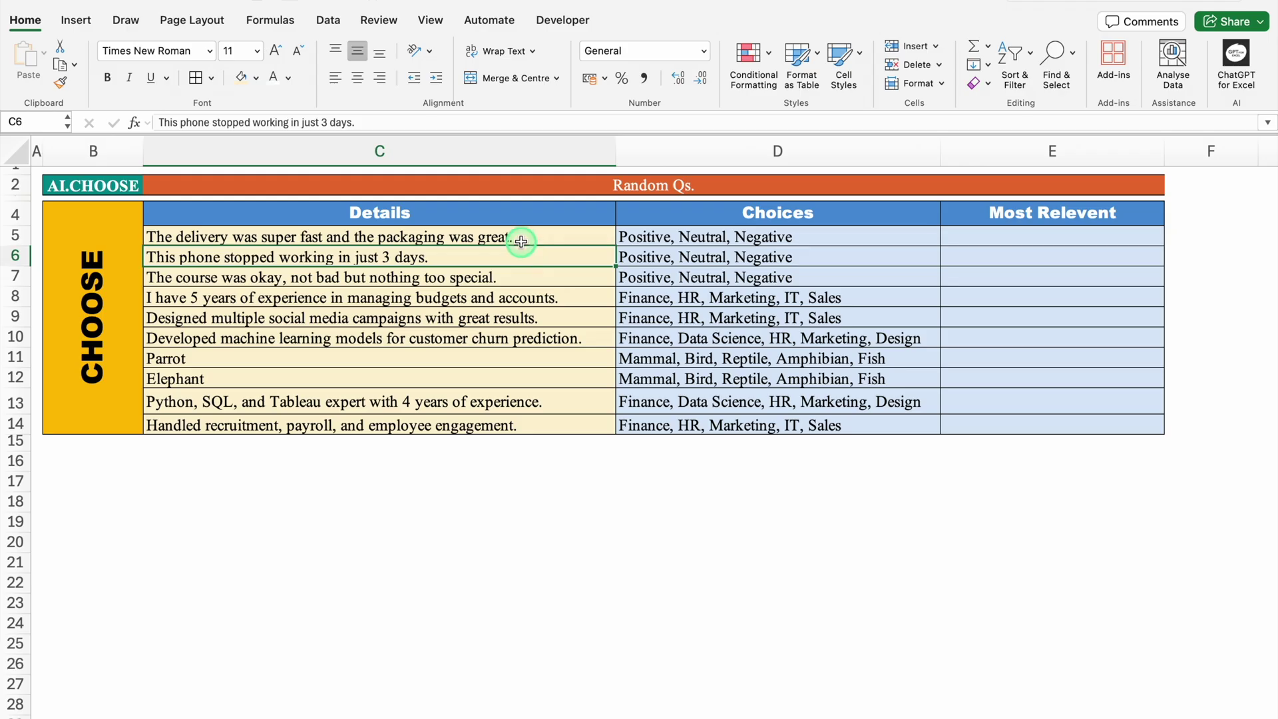
{"action": "left_click", "coordinate": [711, 236]}
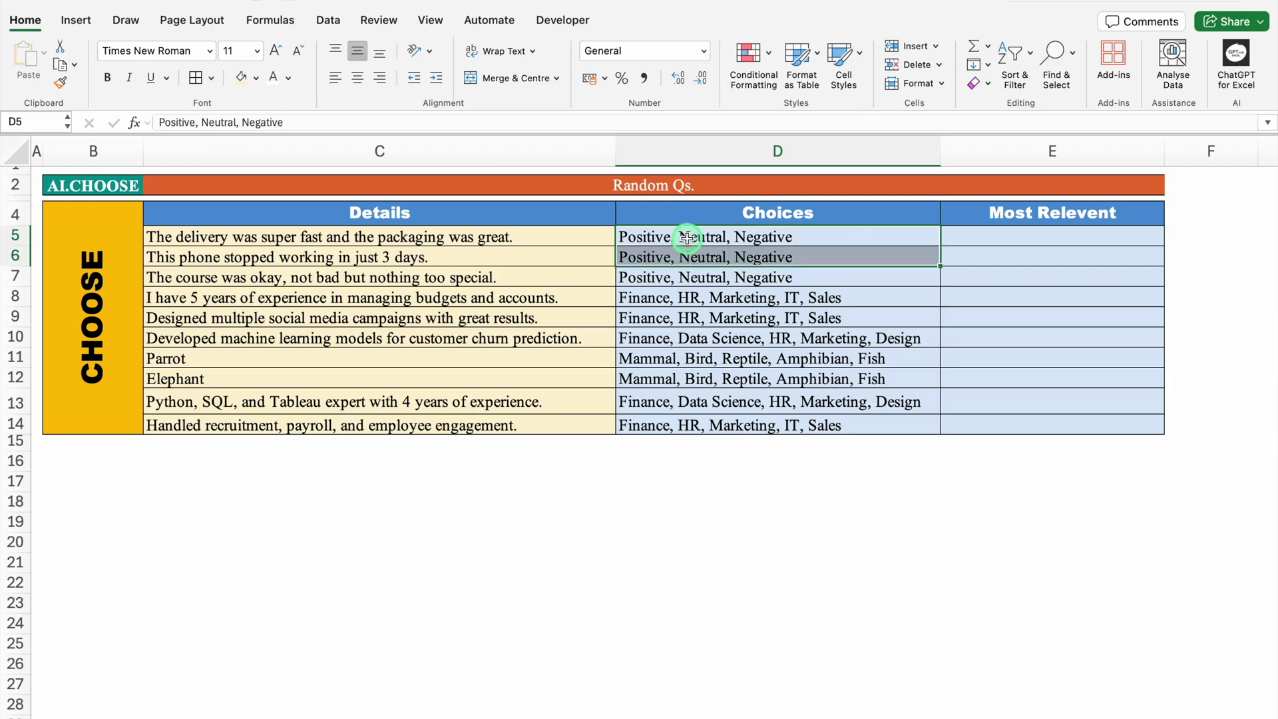
{"action": "left_click_drag", "start_coordinate": [690, 239], "coordinate": [692, 272]}
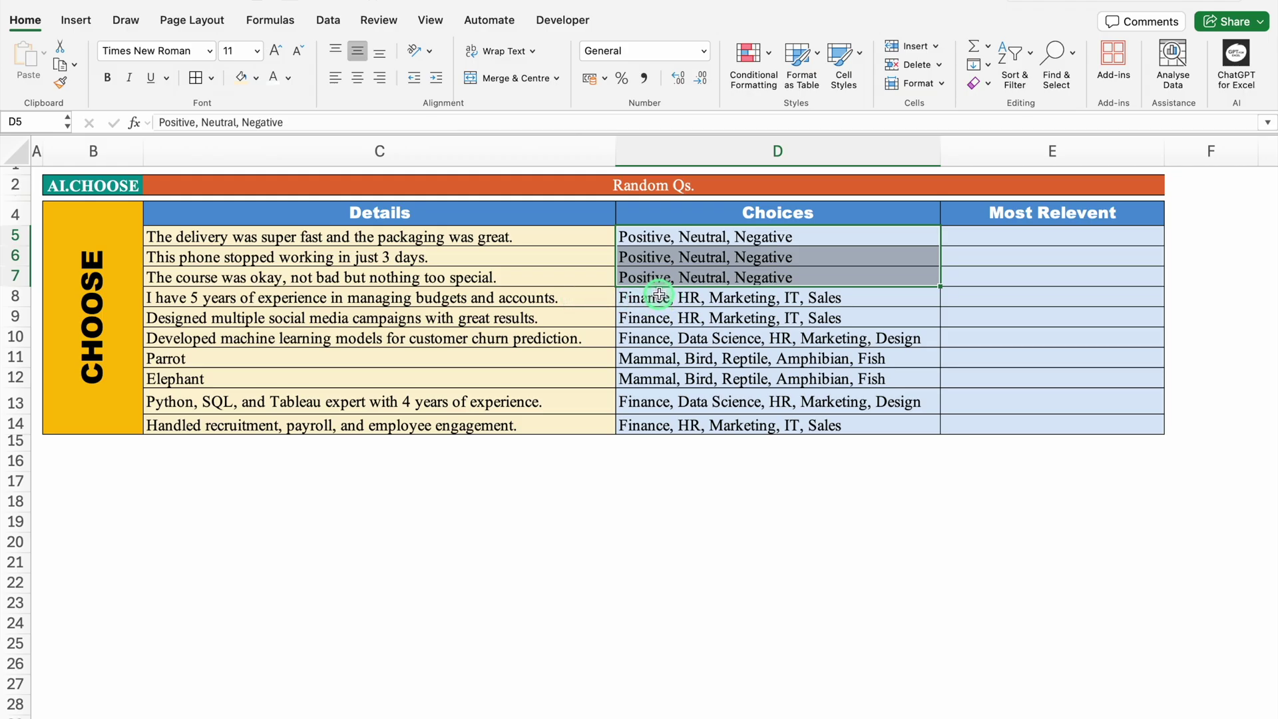
Step: Enter =AI.CHOICE(C5,D5) in cell E5 to pick the most relevant choice for the first detail
{"action": "left_click", "coordinate": [978, 234]}
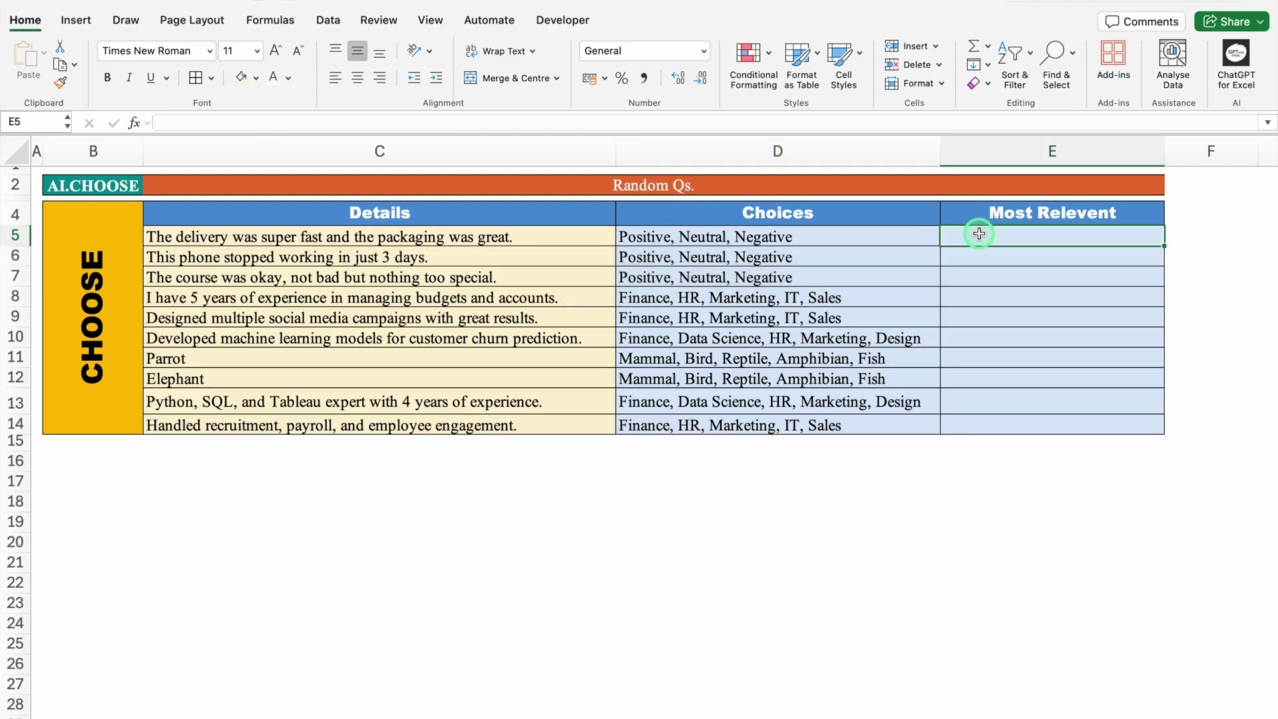
{"action": "type", "text": "="}
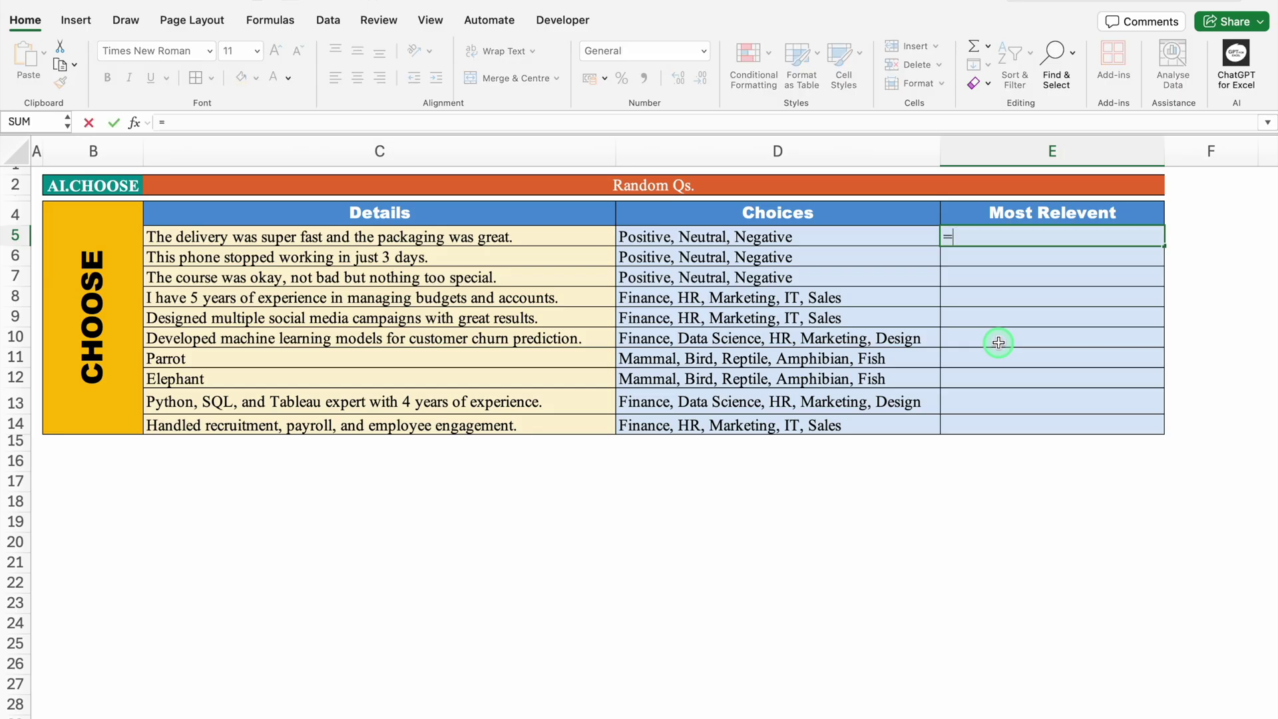
{"action": "type", "text": "AI."}
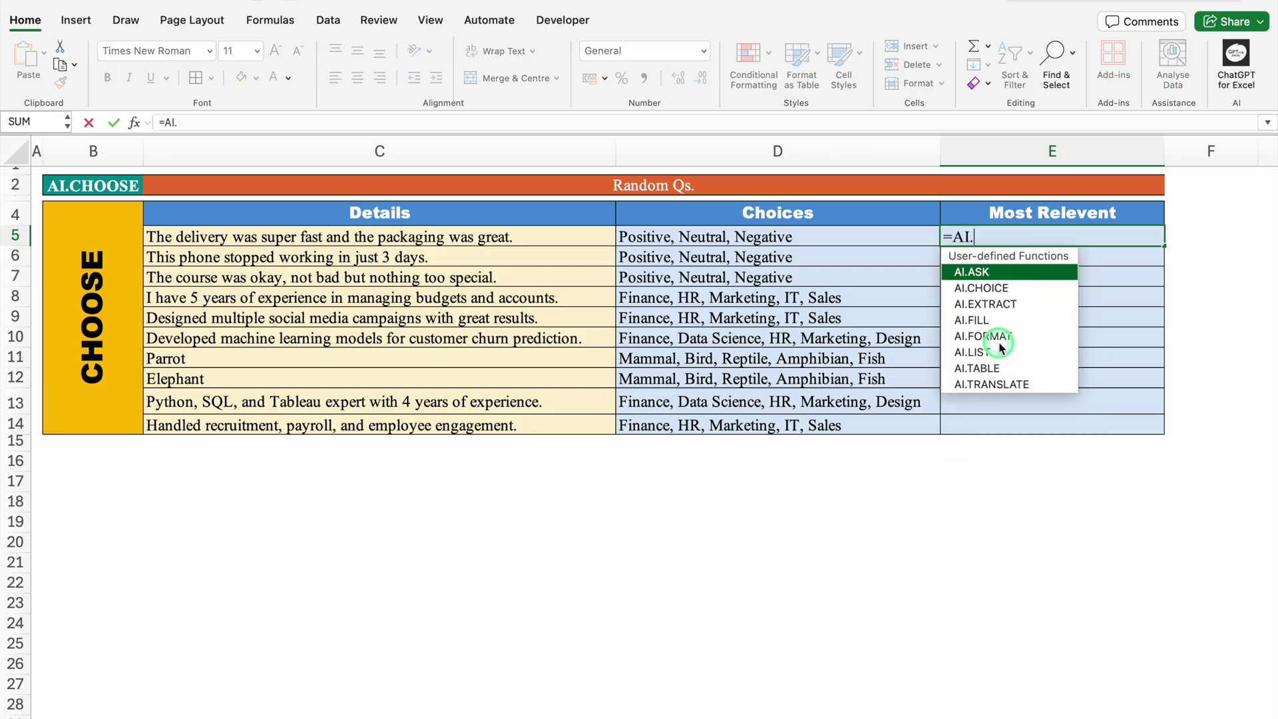
{"action": "double_click", "coordinate": [1032, 289]}
{"action": "left_click_drag", "start_coordinate": [512, 237], "coordinate": [525, 402]}
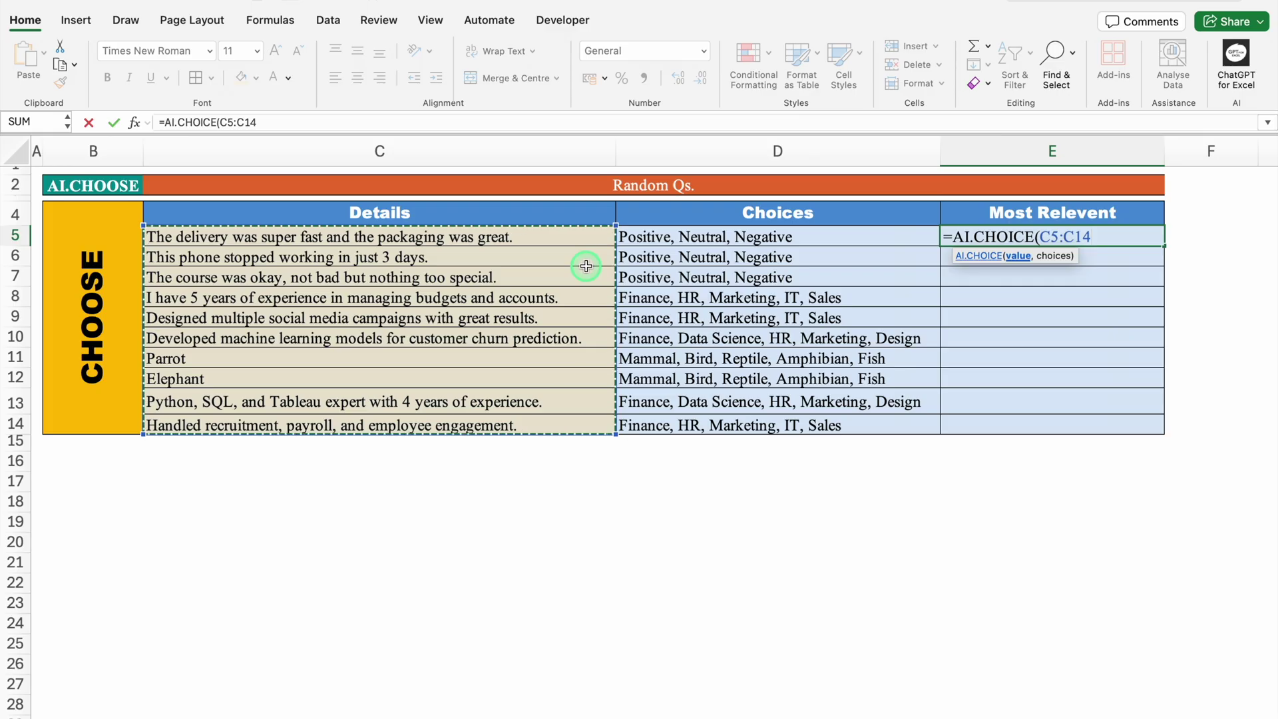
{"action": "left_click", "coordinate": [546, 236]}
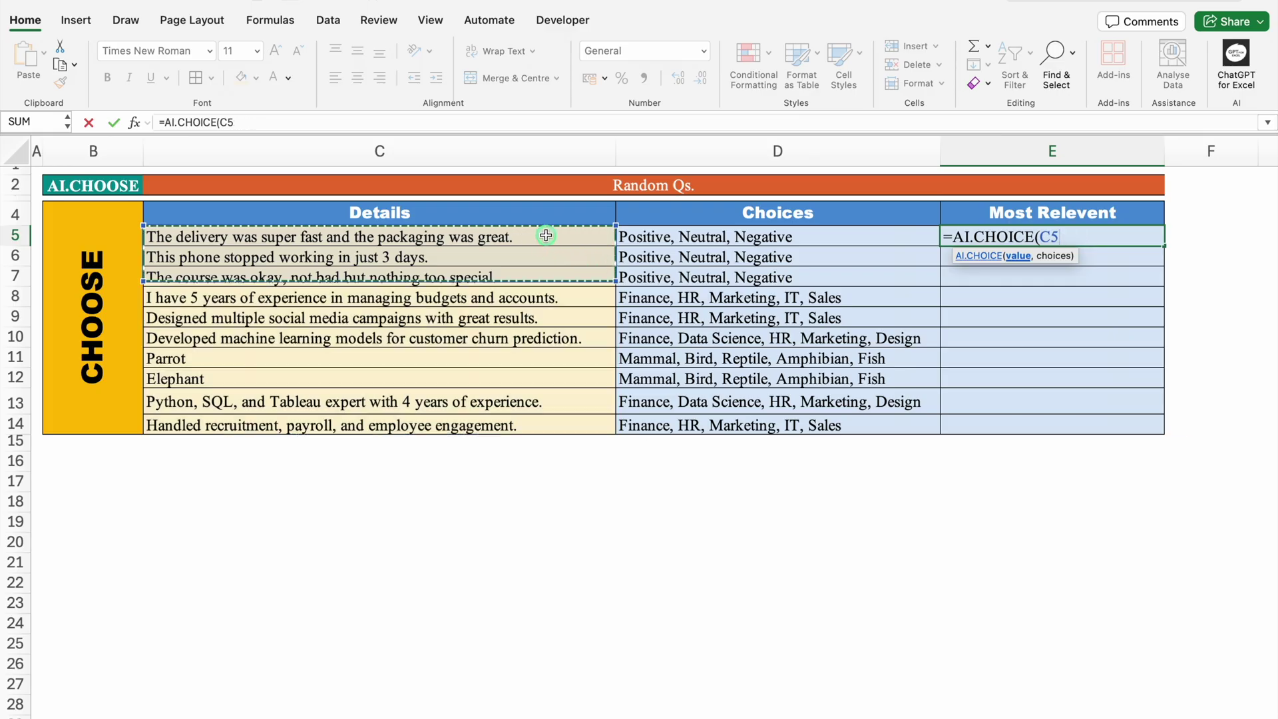
{"action": "type", "text": ","}
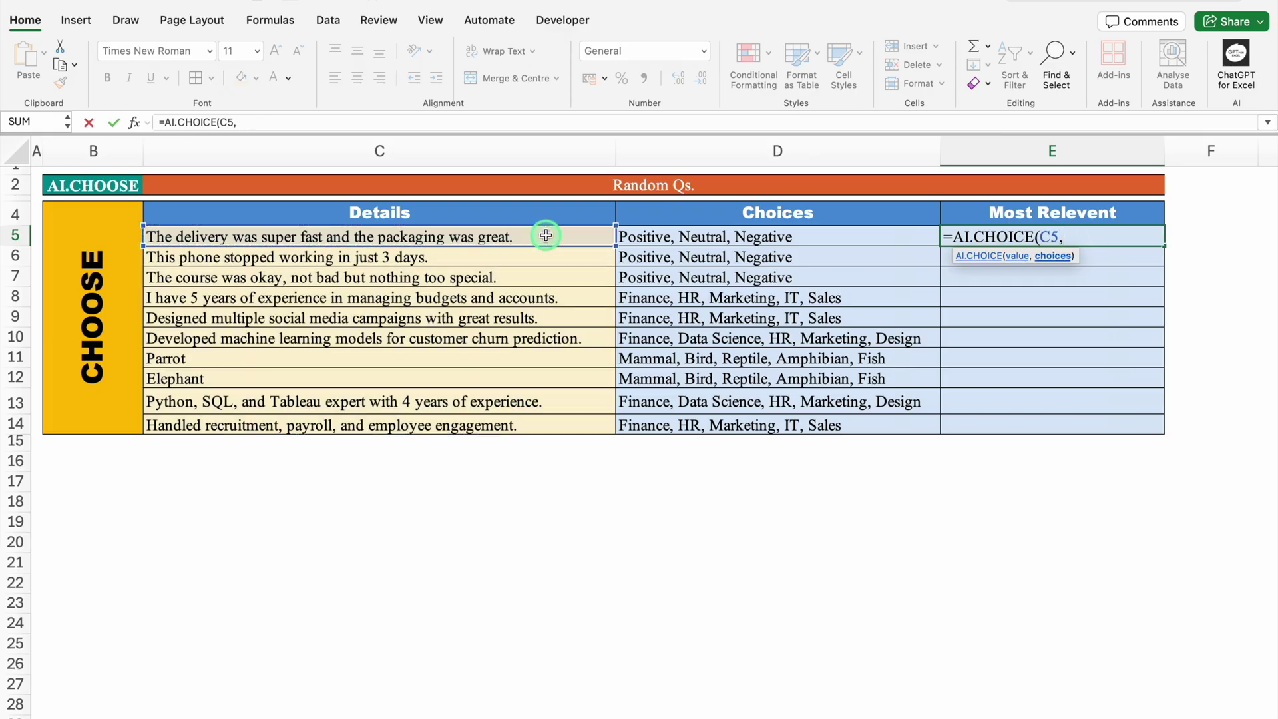
{"action": "left_click", "coordinate": [700, 238]}
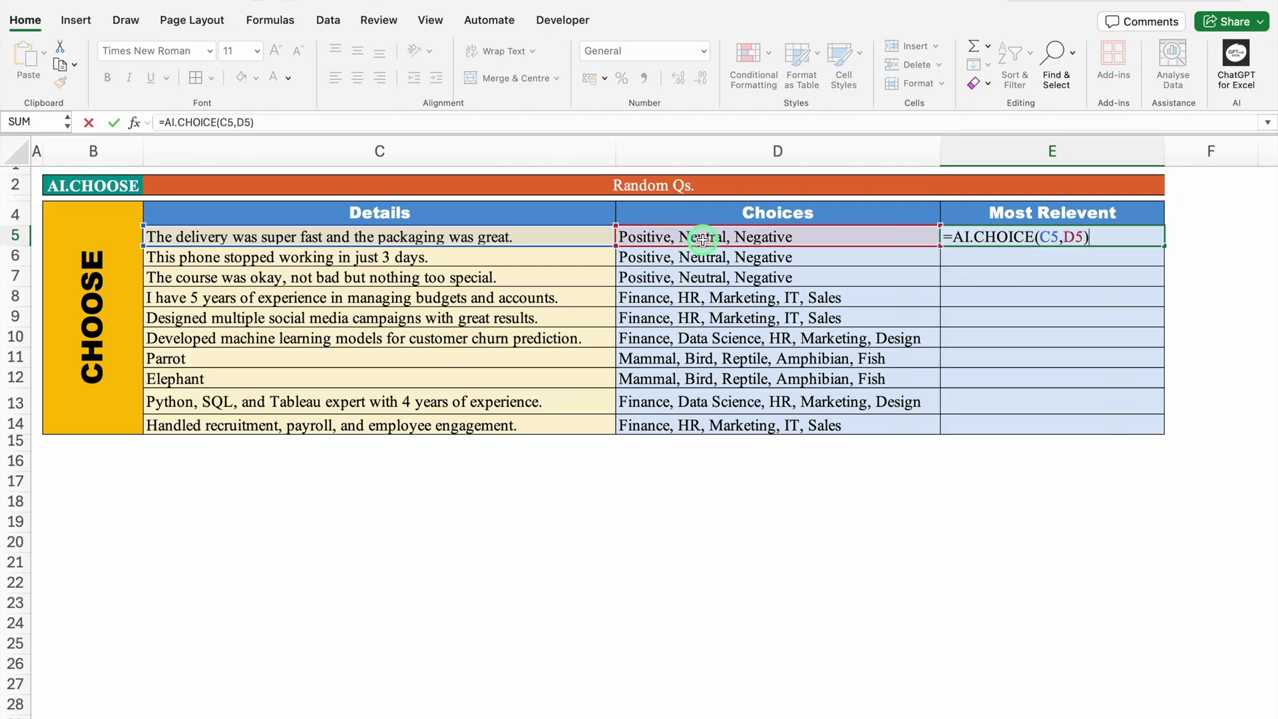
{"action": "key", "text": "Return"}
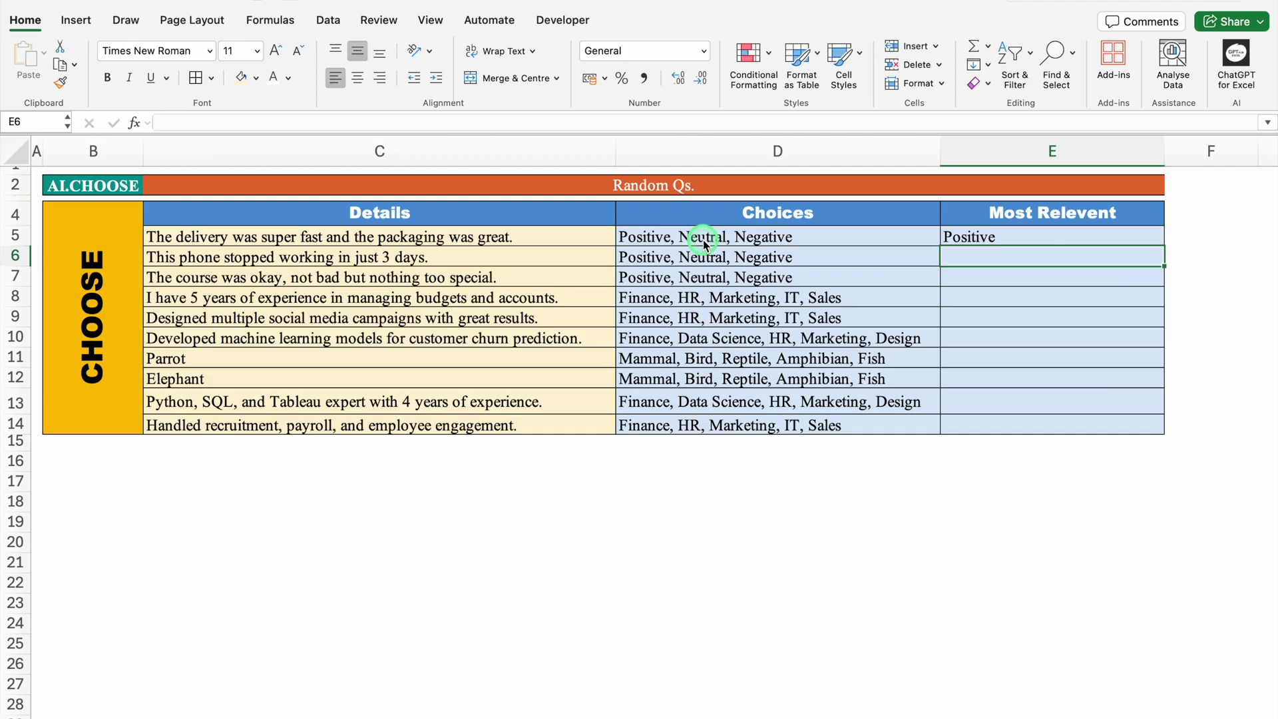
Step: Fill the AI.CHOICE formula from E5 down the Most Relevent column to E7, and on to E14
{"action": "left_click", "coordinate": [995, 238]}
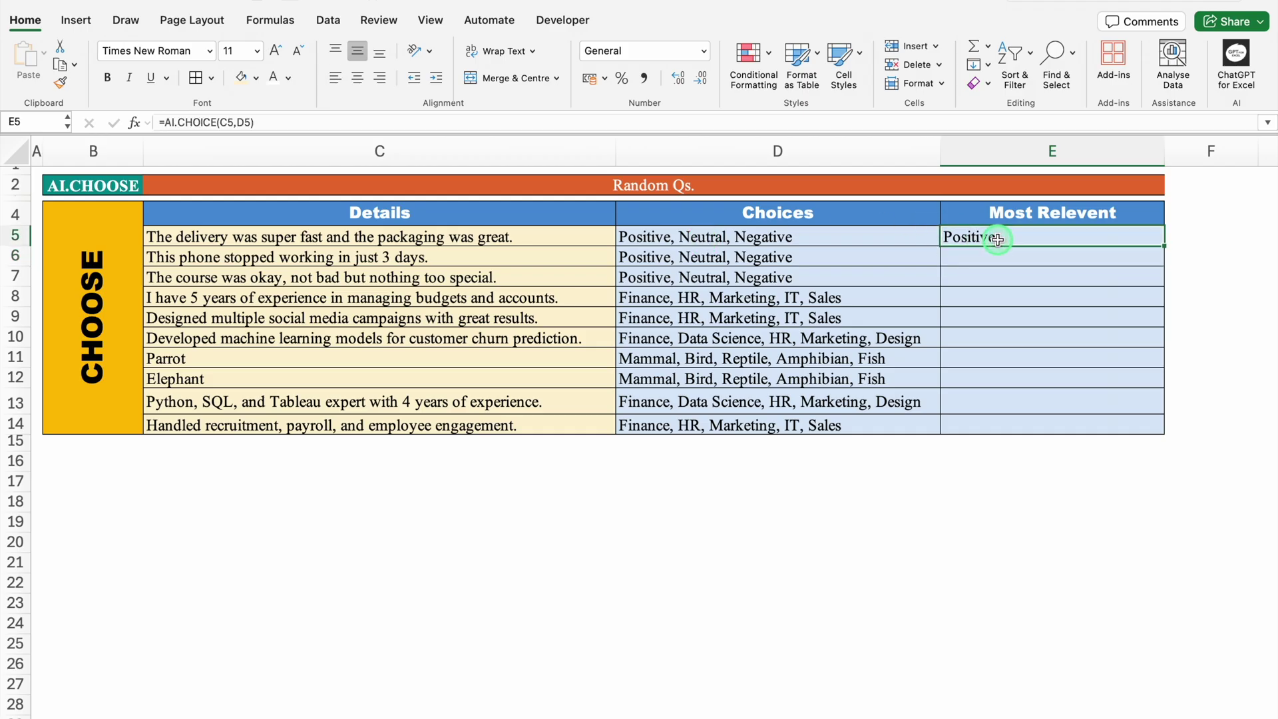
{"action": "left_click_drag", "start_coordinate": [1163, 246], "coordinate": [1164, 280]}
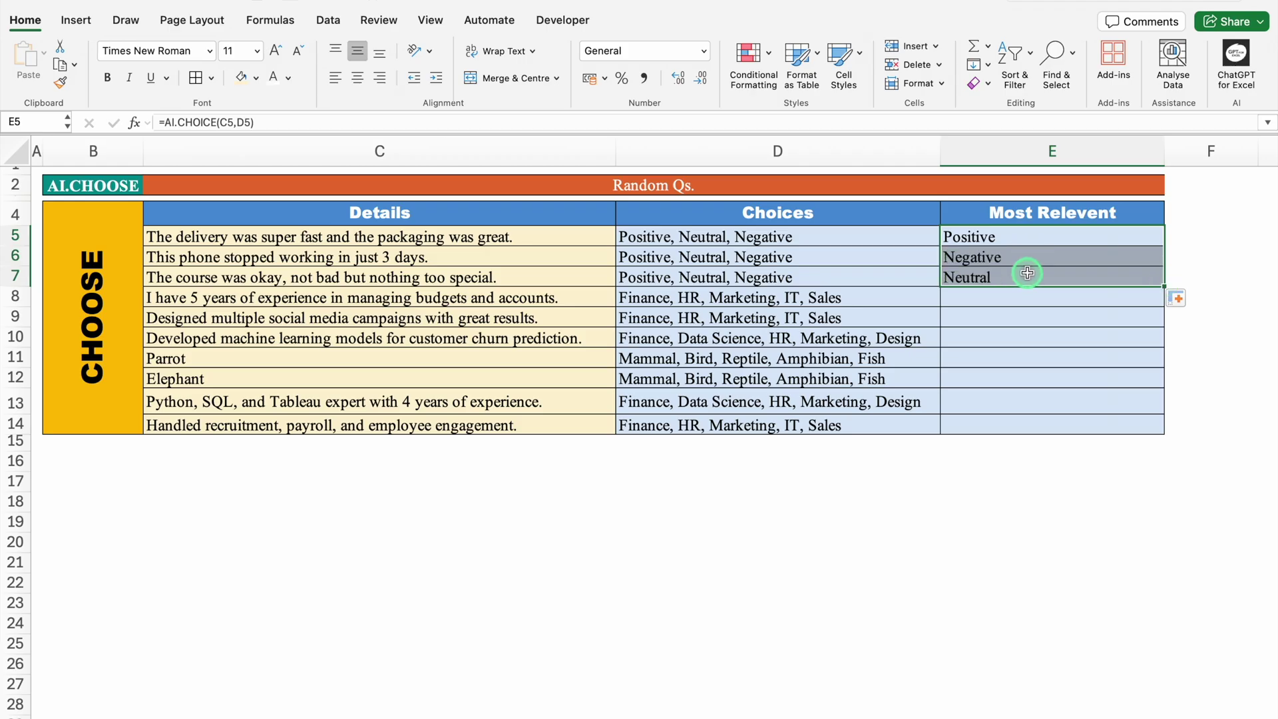
{"action": "left_click", "coordinate": [359, 283]}
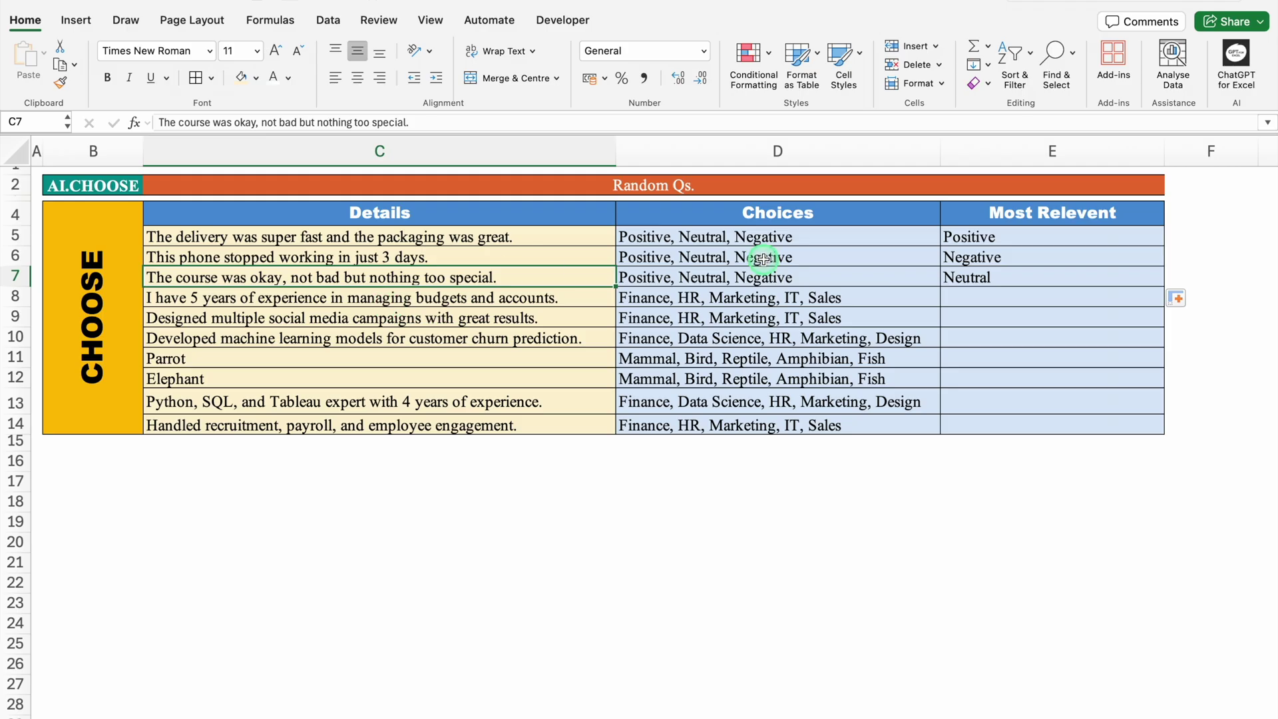
{"action": "left_click", "coordinate": [1098, 277]}
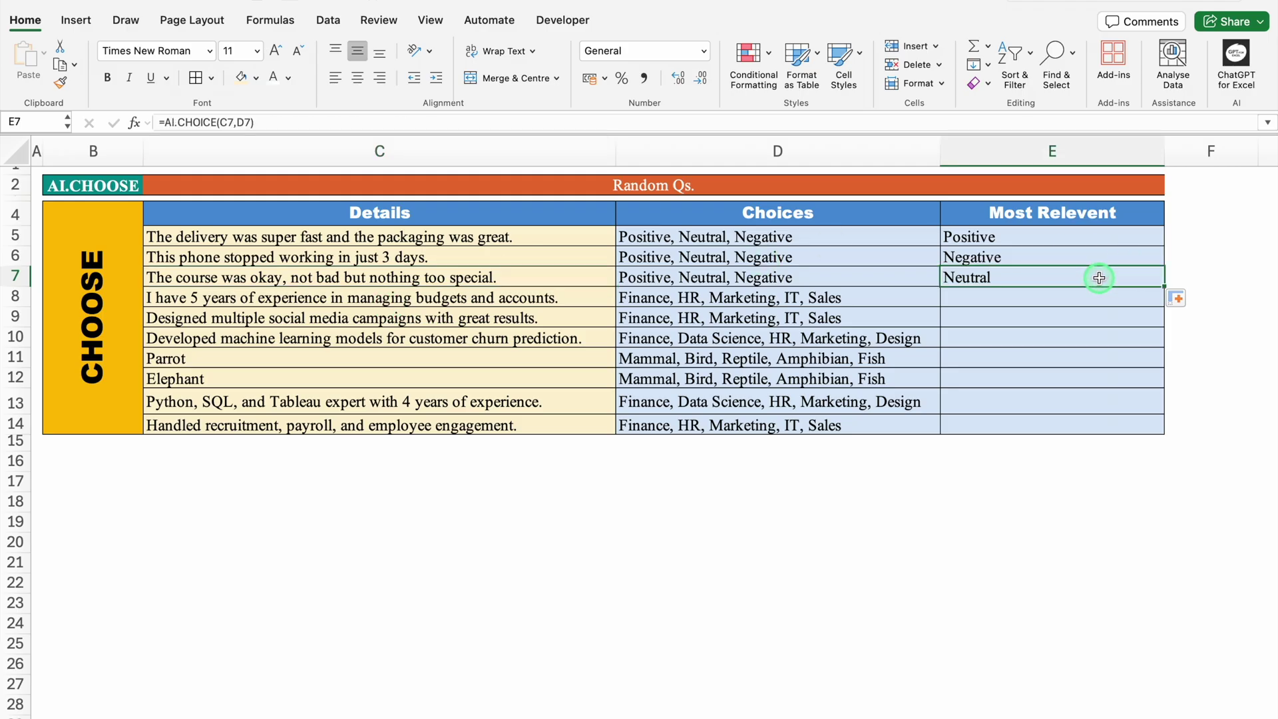
{"action": "left_click_drag", "start_coordinate": [1164, 287], "coordinate": [1159, 428]}
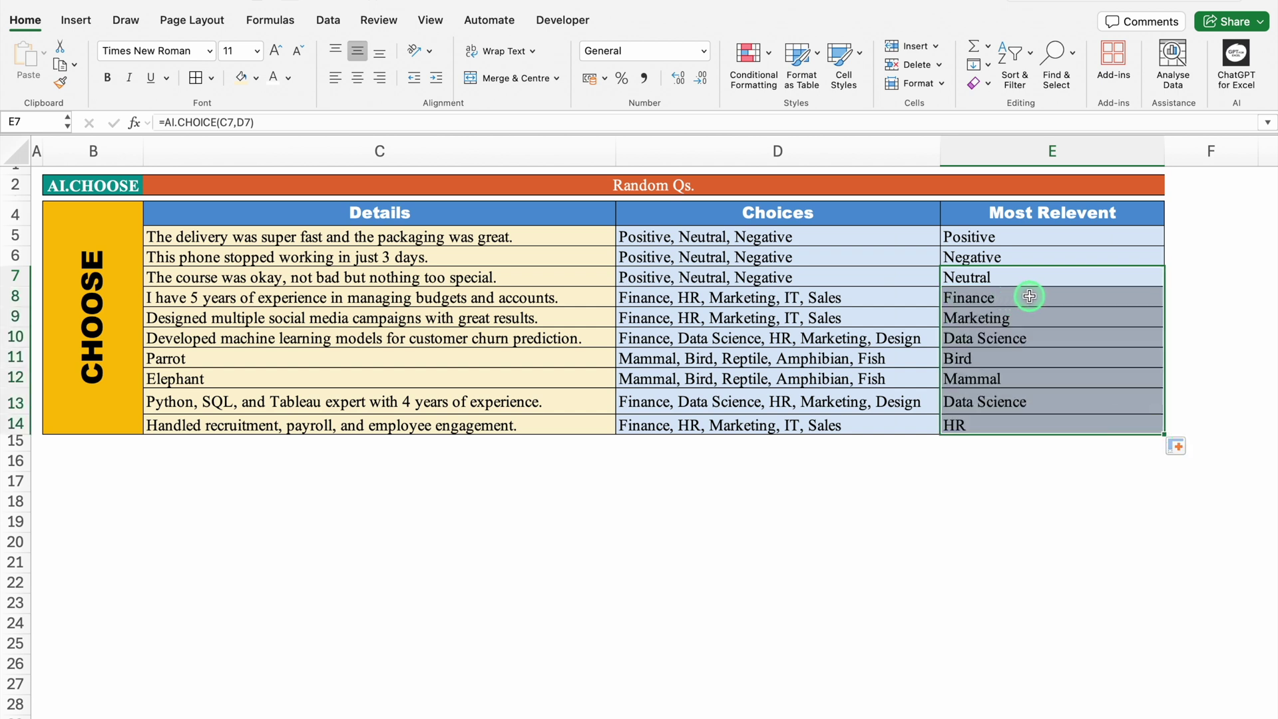
Step: Compare the Most Relevent results in rows 8 to 14 with their Details entries and choices
{"action": "left_click", "coordinate": [1029, 296]}
{"action": "left_click", "coordinate": [576, 295]}
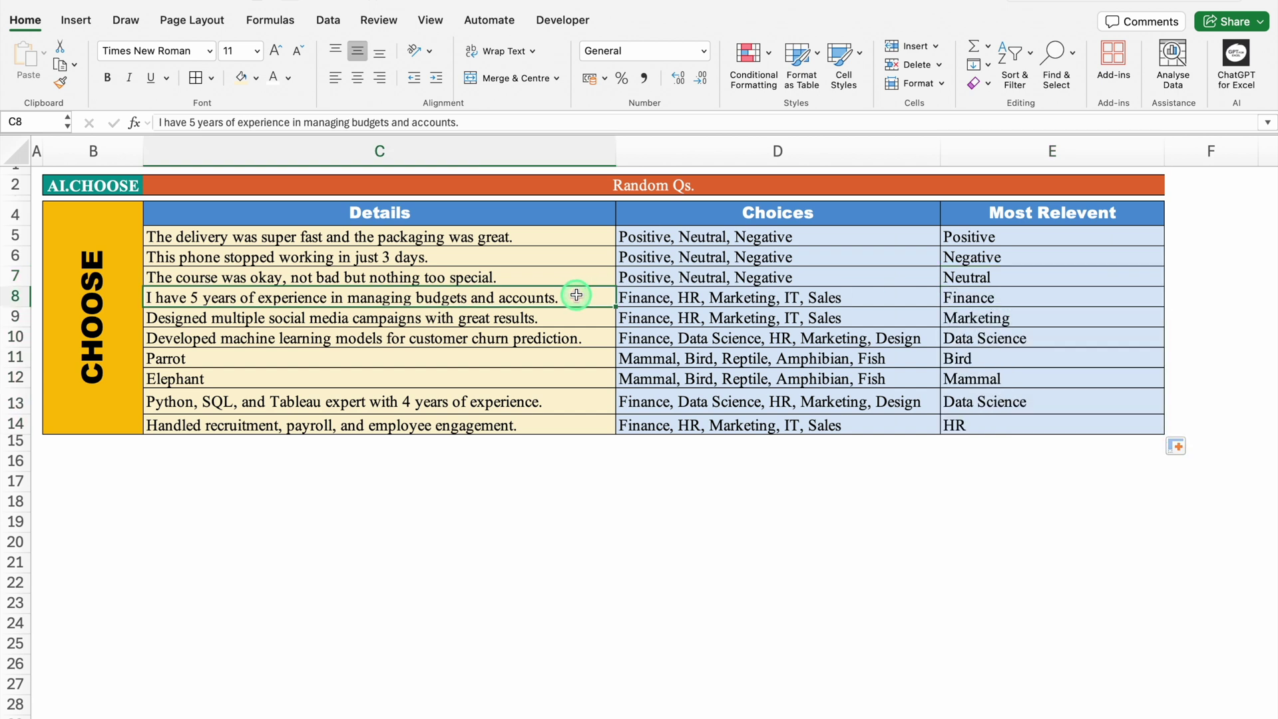
{"action": "left_click", "coordinate": [1015, 292]}
{"action": "left_click", "coordinate": [1028, 318]}
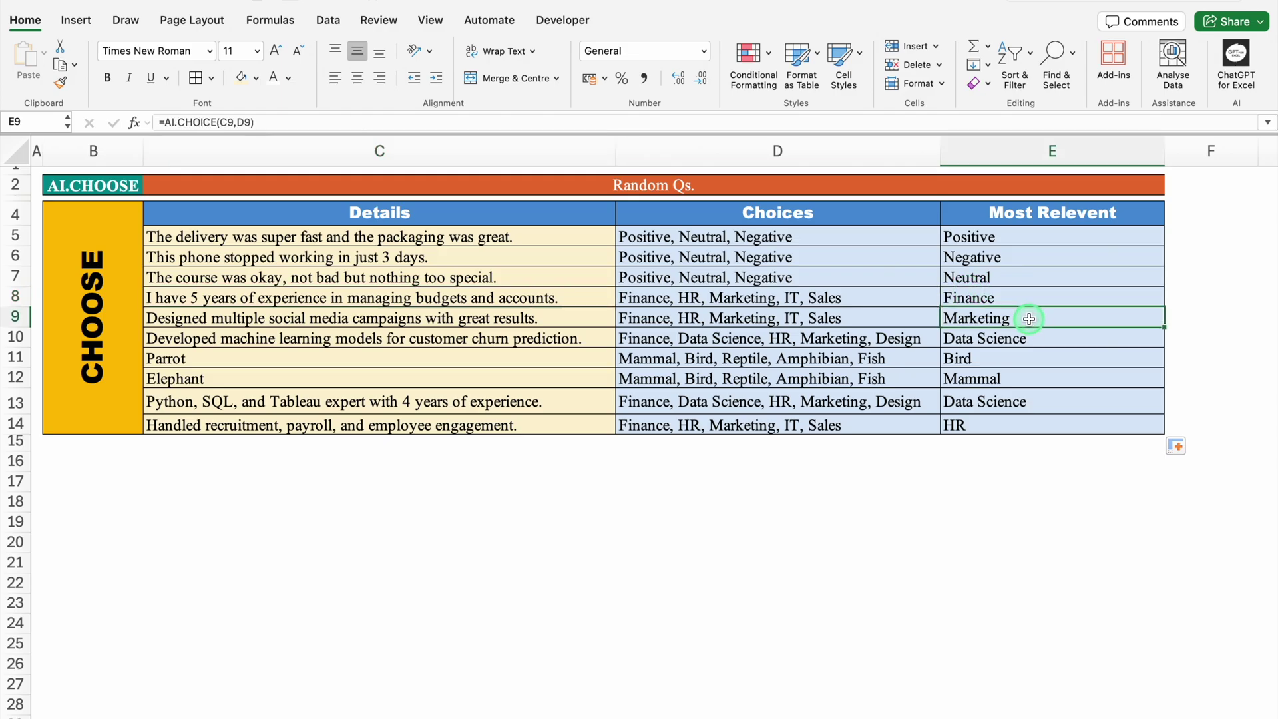
{"action": "left_click", "coordinate": [1009, 359]}
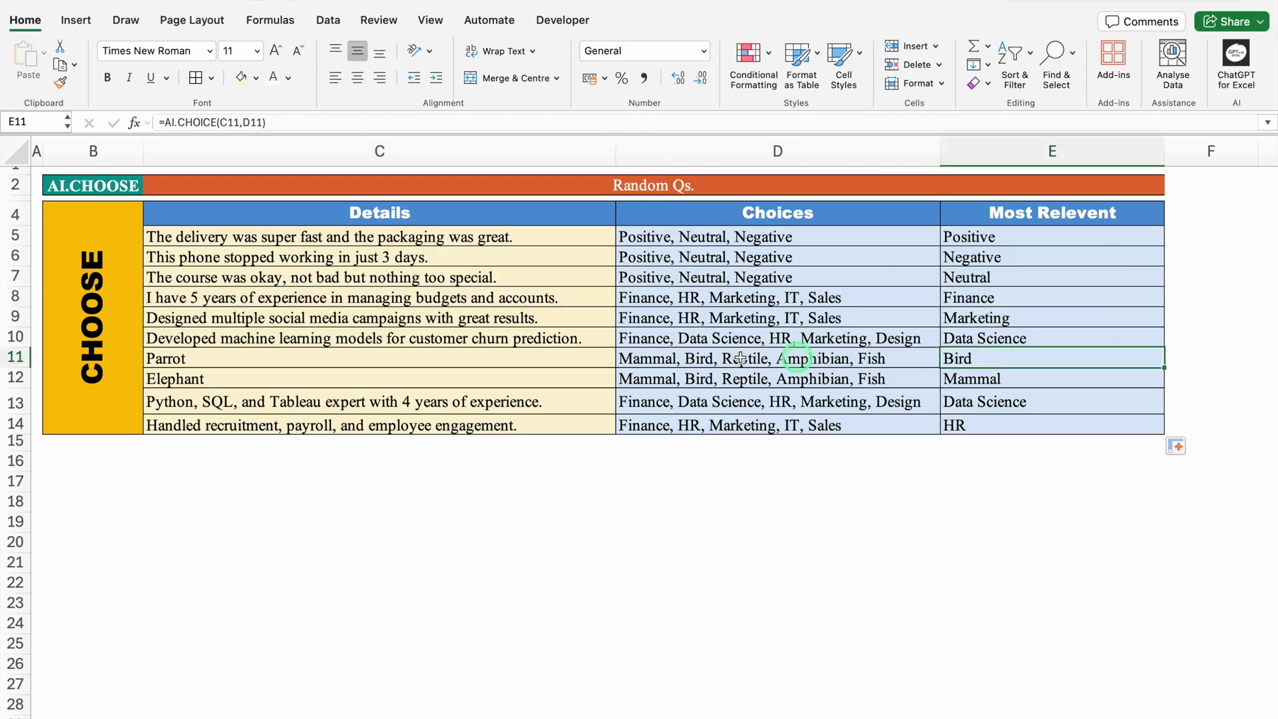
{"action": "left_click", "coordinate": [414, 361]}
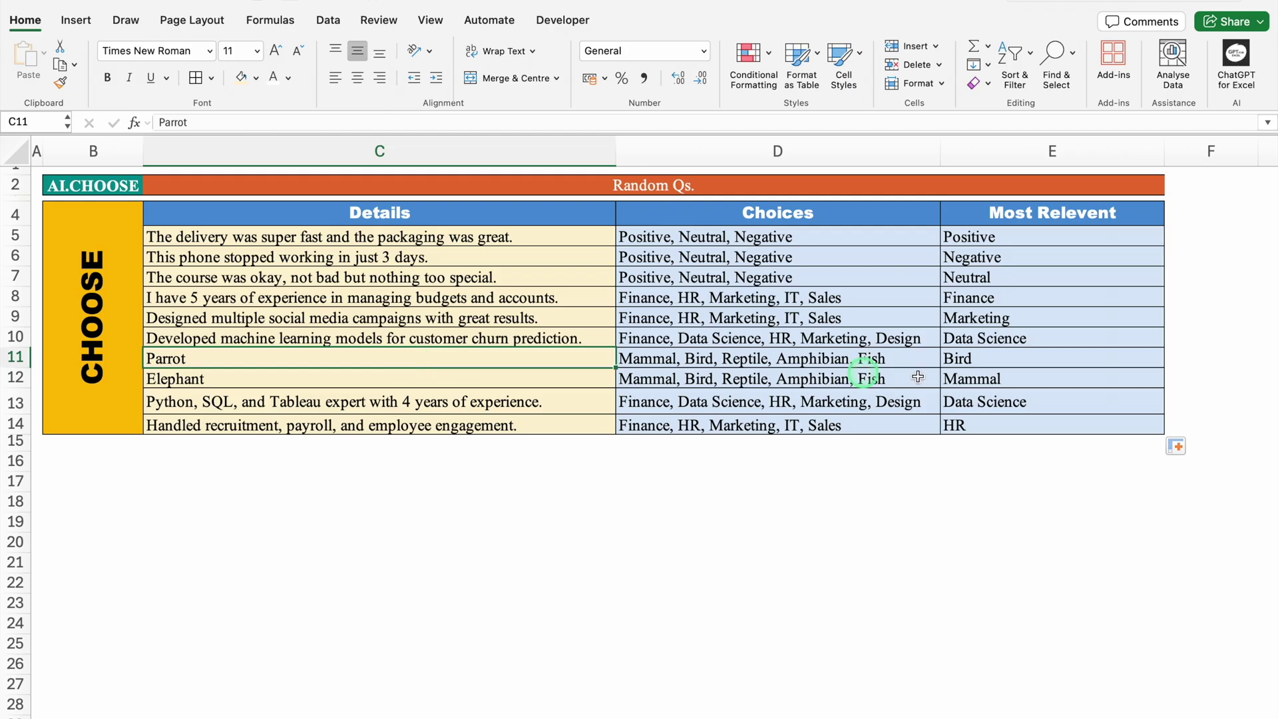
{"action": "left_click", "coordinate": [1013, 358]}
{"action": "left_click", "coordinate": [1016, 378]}
{"action": "left_click", "coordinate": [514, 374]}
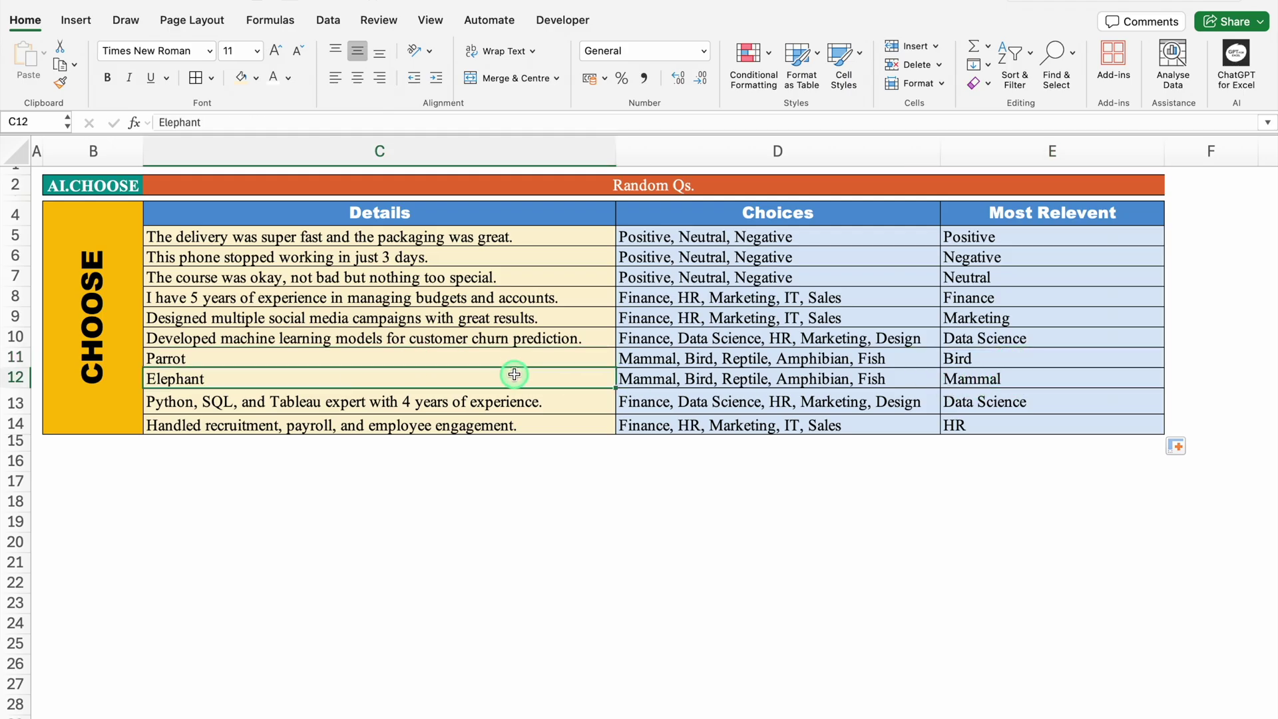
{"action": "left_click", "coordinate": [529, 416]}
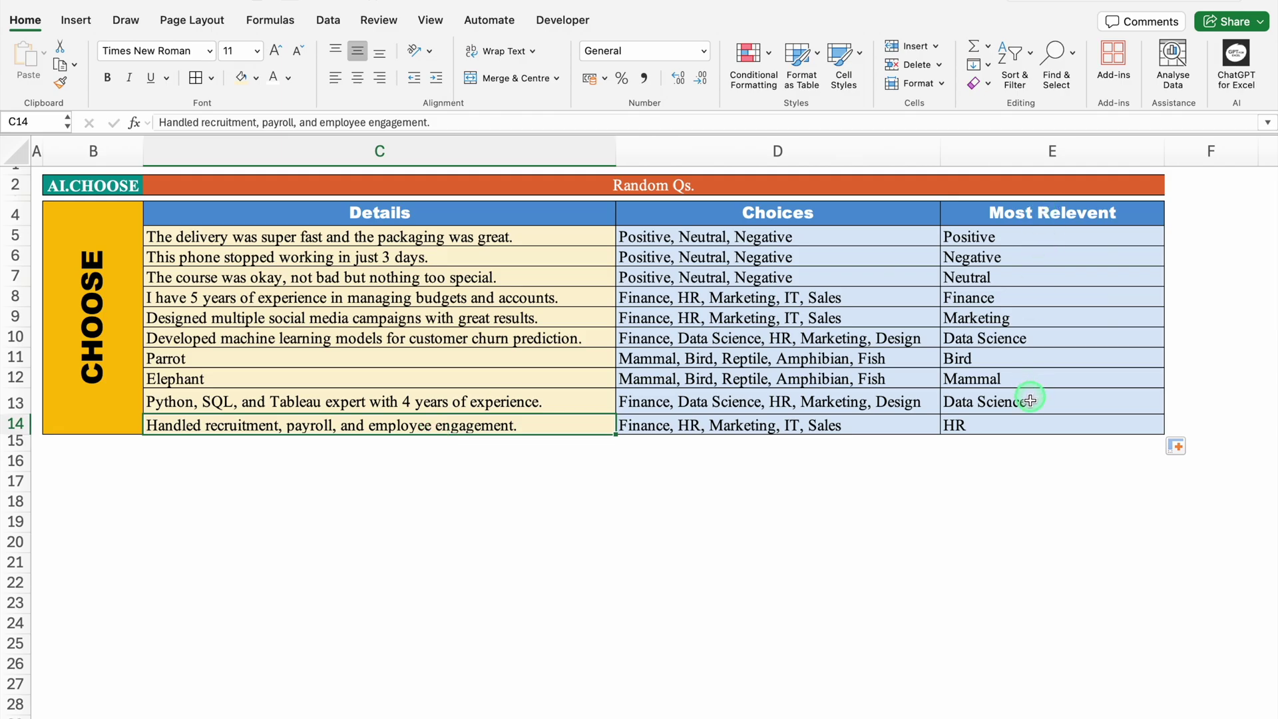
Step: Check the Most Relevent result in row 14 against its recruitment and payroll entry
{"action": "left_click", "coordinate": [1024, 427]}
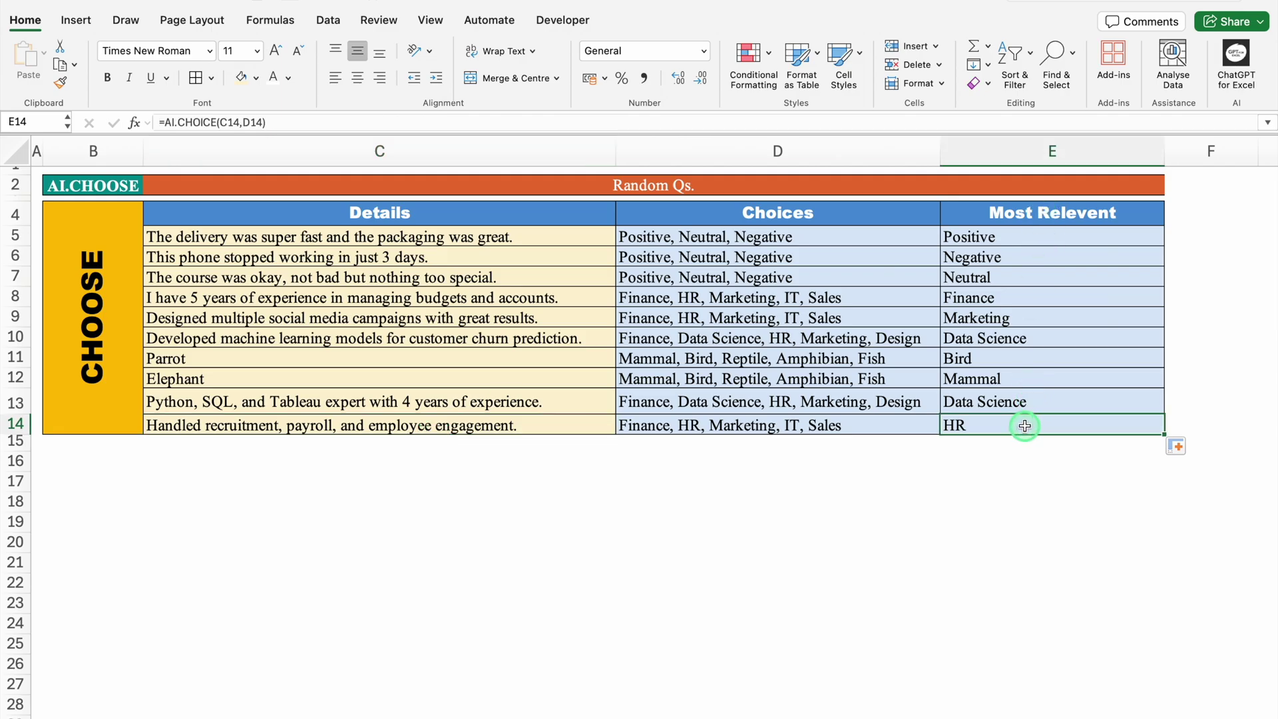
{"action": "left_click", "coordinate": [543, 425]}
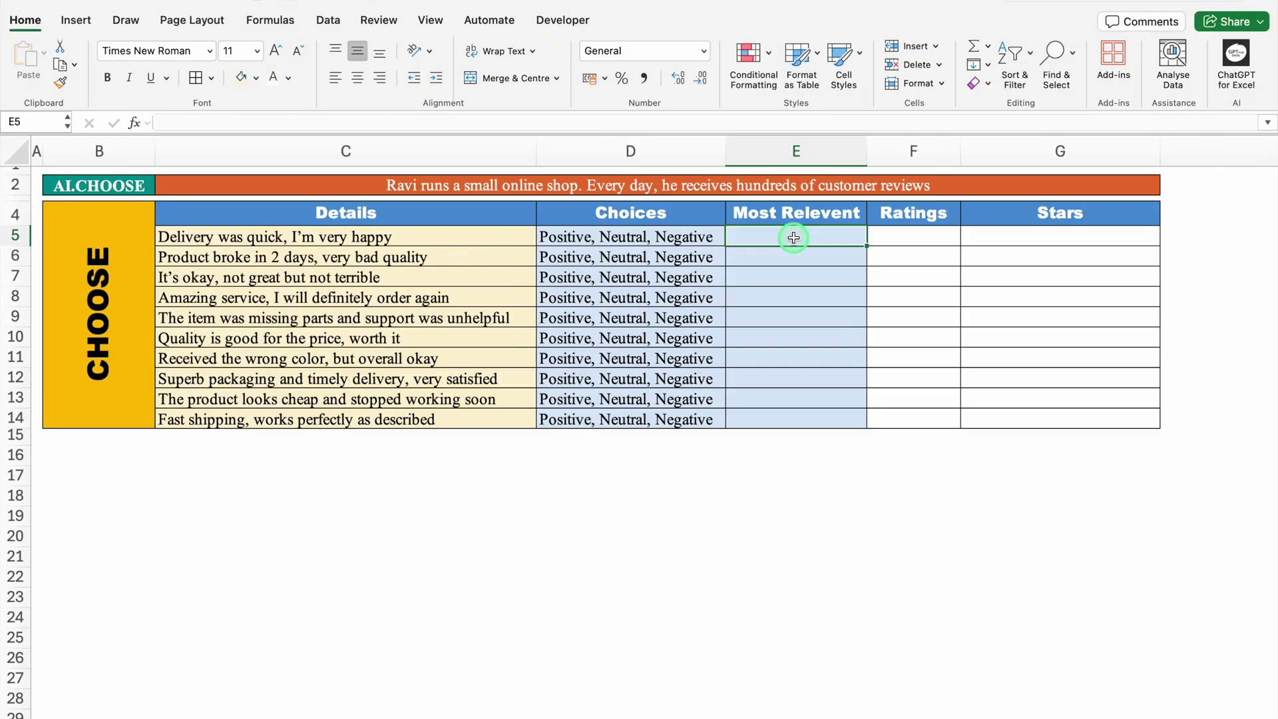
Step: Examine the online shop review scenario in row 2 and the sentiment options in the Choices column, rows 5 to 7
{"action": "key", "text": "Up"}
{"action": "key", "text": "Up"}
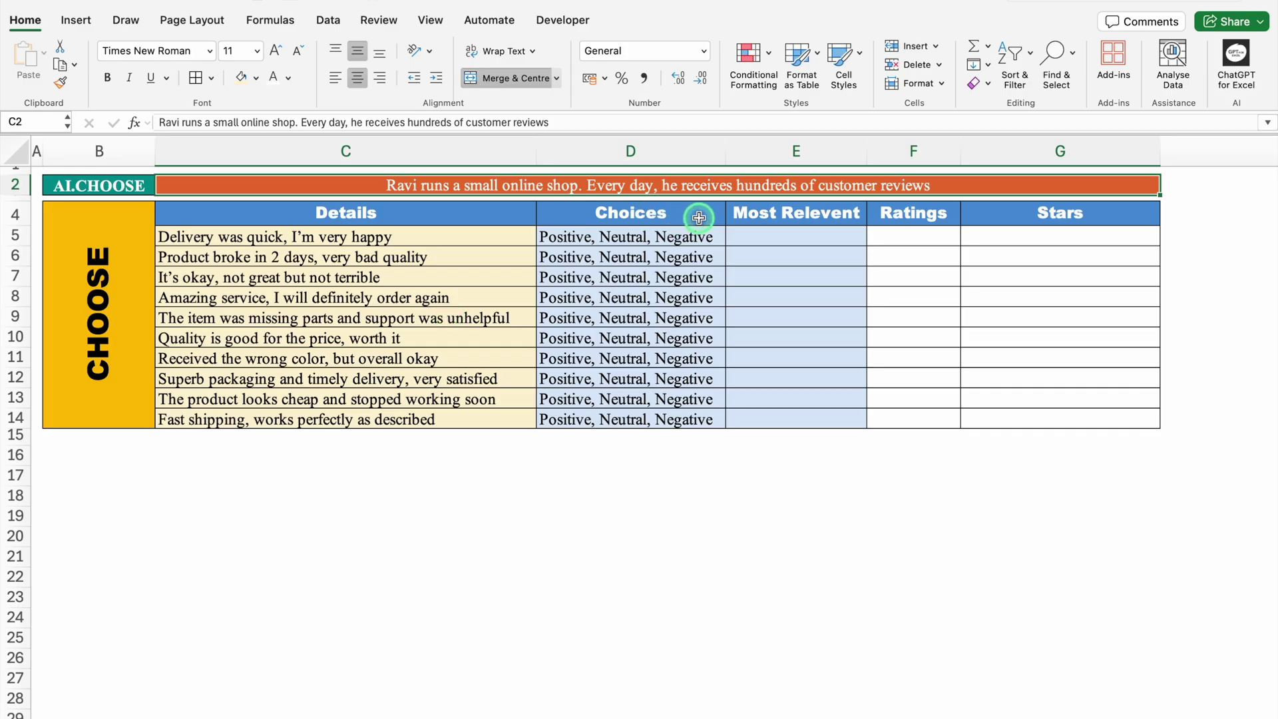
{"action": "left_click", "coordinate": [644, 237]}
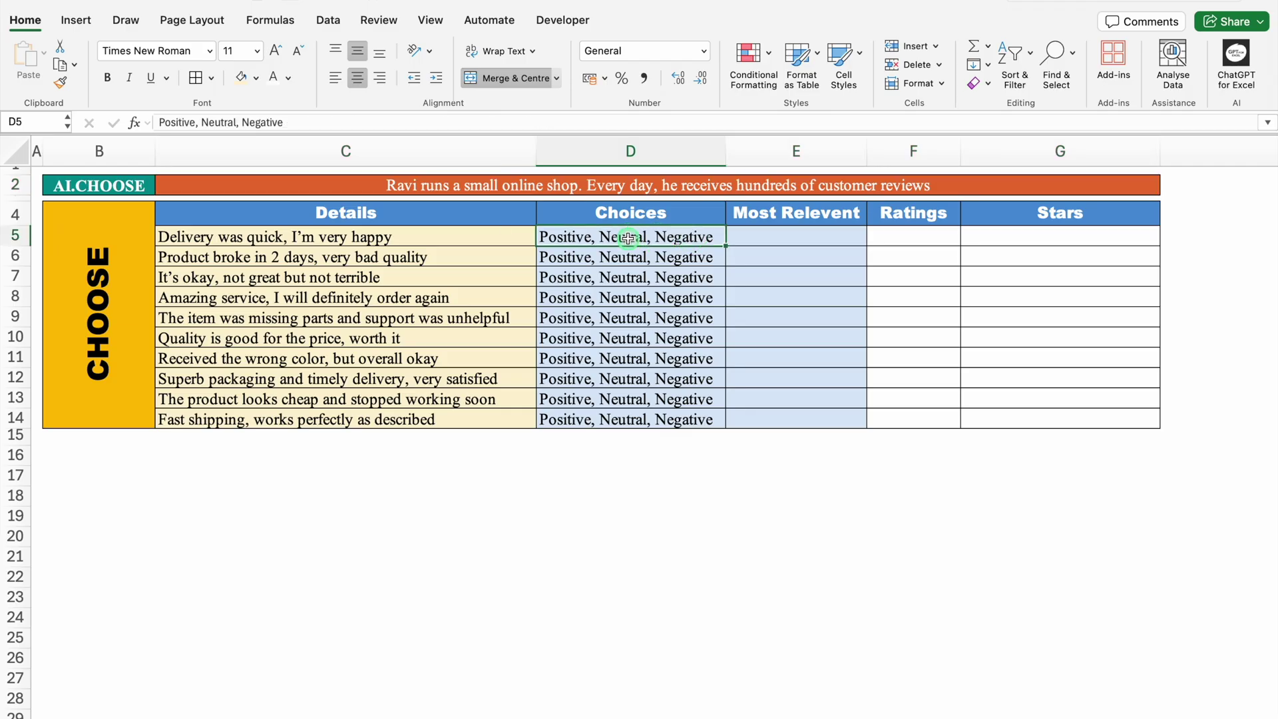
{"action": "left_click_drag", "start_coordinate": [644, 236], "coordinate": [642, 257]}
{"action": "left_click", "coordinate": [639, 275]}
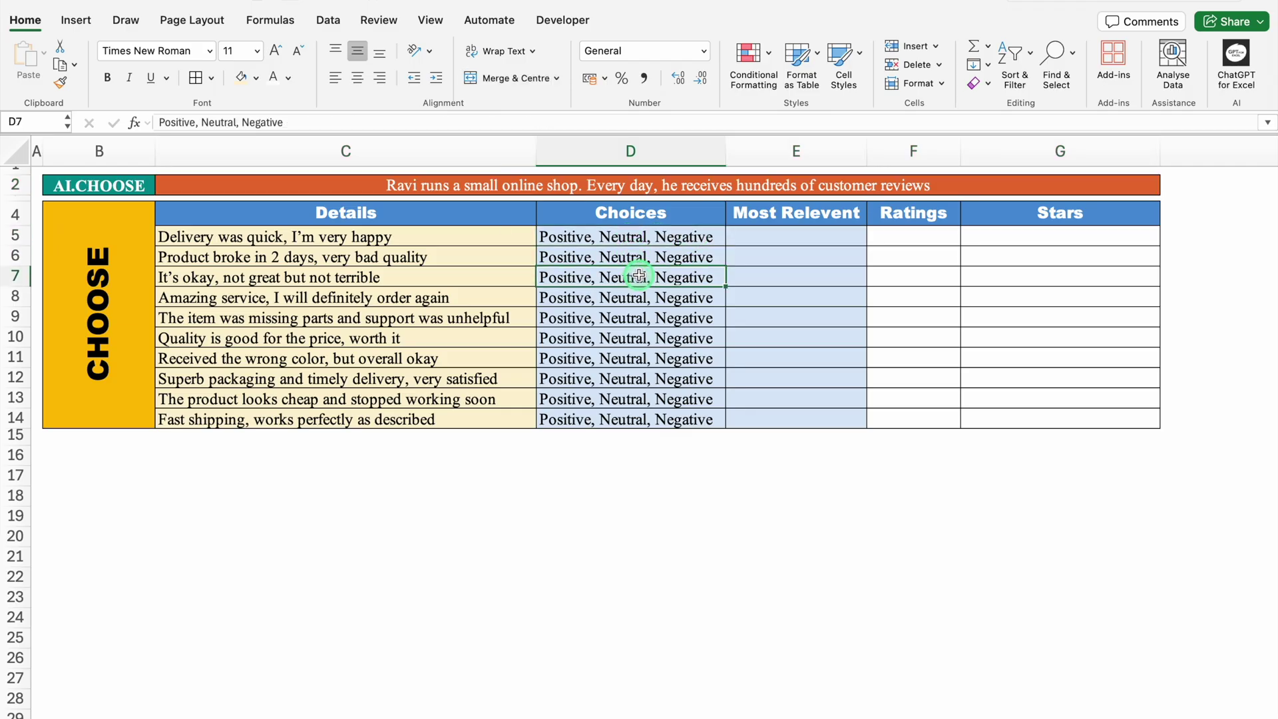
Step: Enter =AI.CHOICE(C5,D5) in cell E5 to classify the sentiment of the first customer review
{"action": "left_click", "coordinate": [798, 236]}
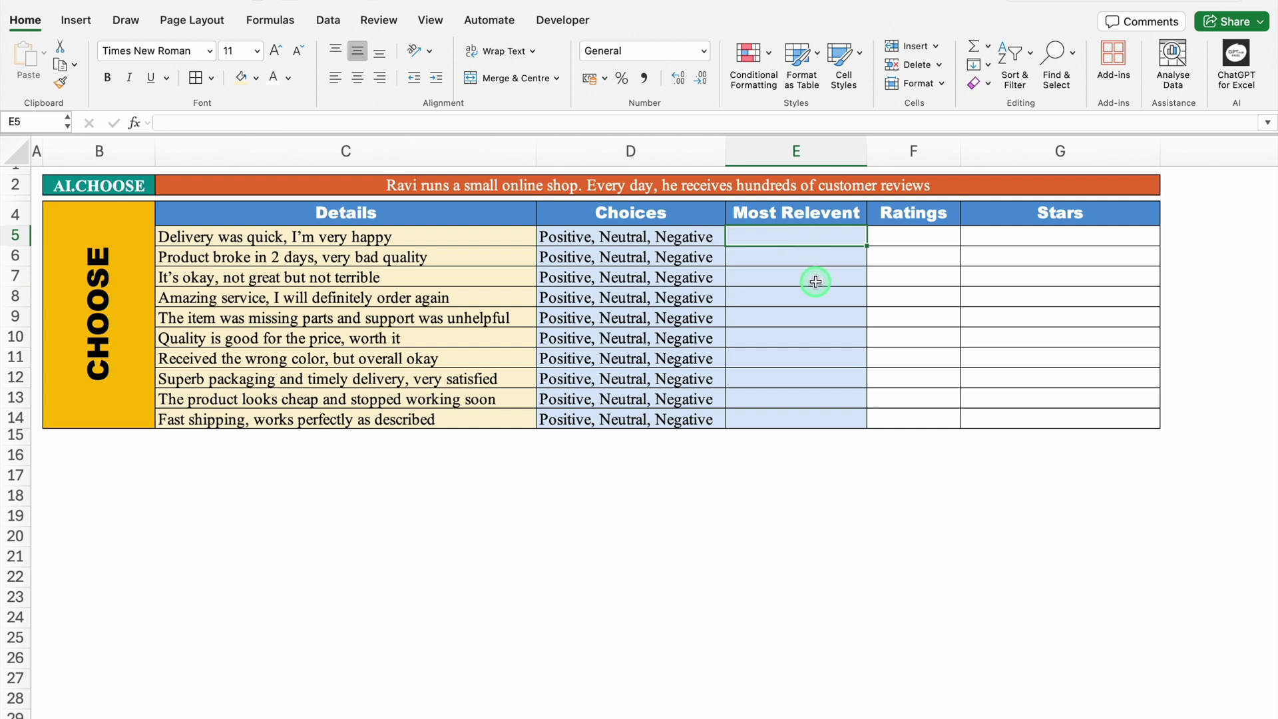
{"action": "type", "text": "="}
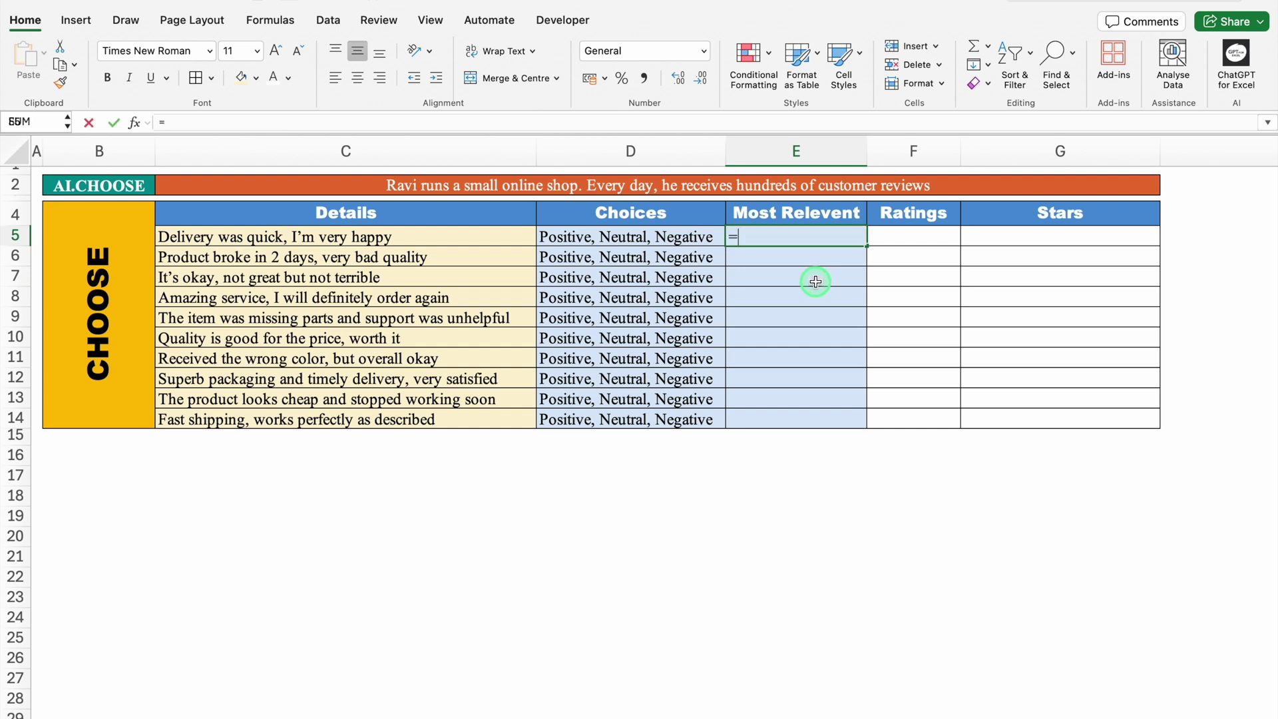
{"action": "type", "text": "AI."}
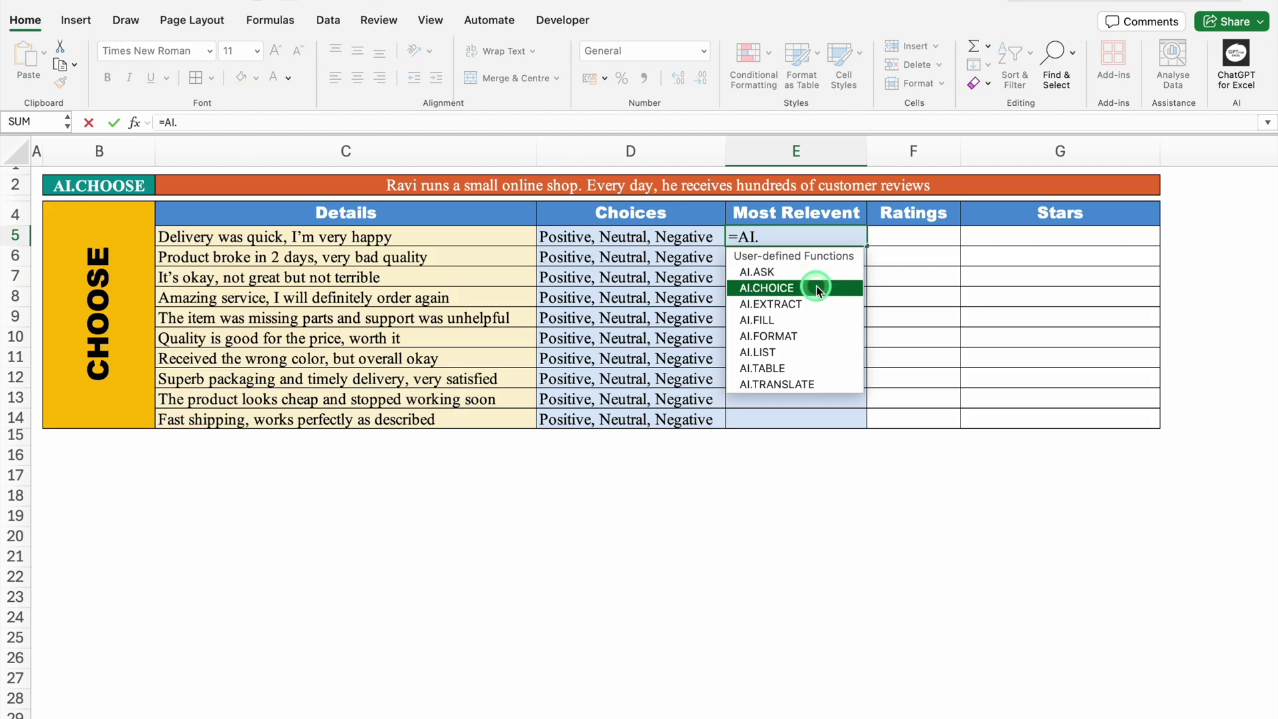
{"action": "double_click", "coordinate": [817, 286]}
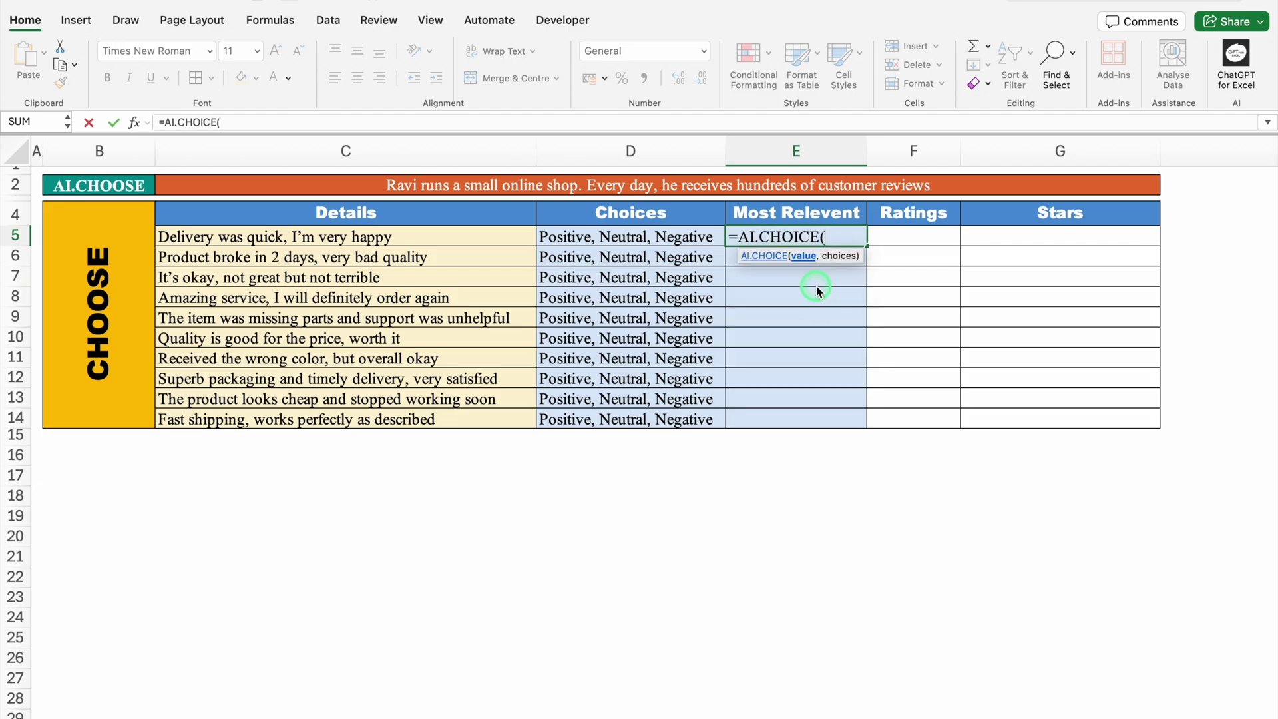
{"action": "left_click", "coordinate": [473, 240]}
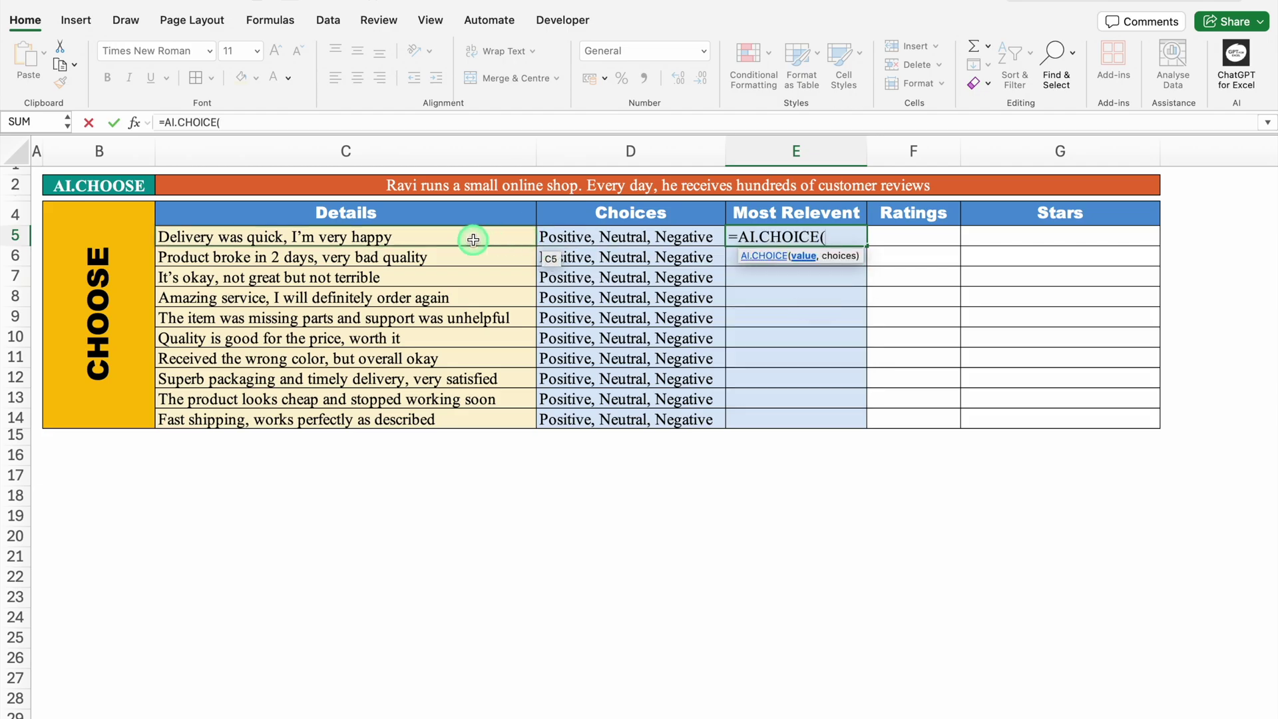
{"action": "type", "text": ","}
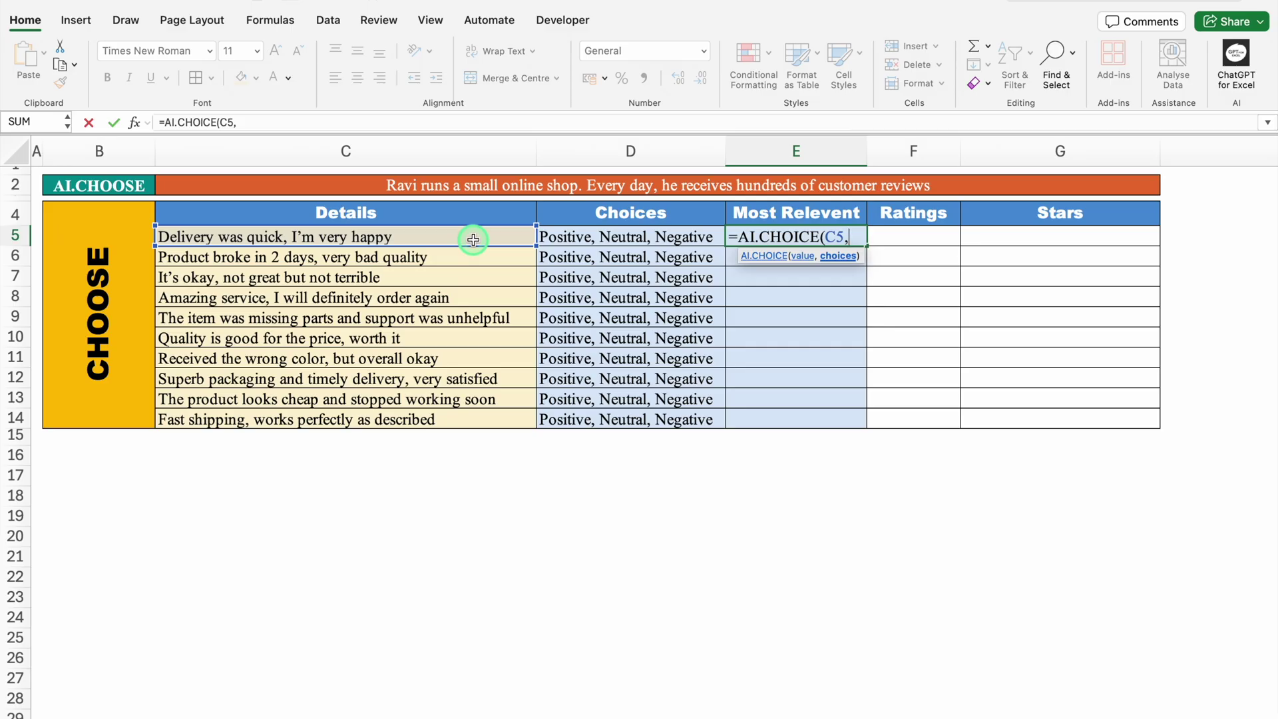
{"action": "left_click", "coordinate": [601, 236]}
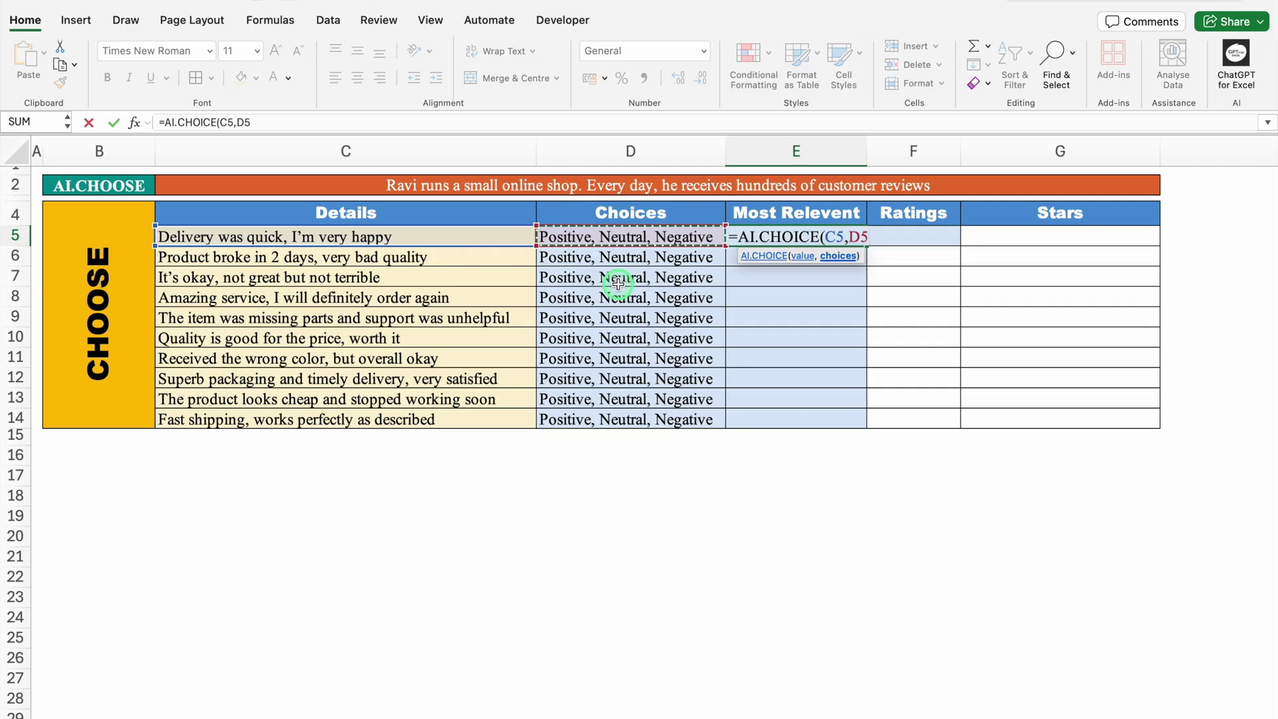
{"action": "type", "text": ")"}
{"action": "key", "text": "Return"}
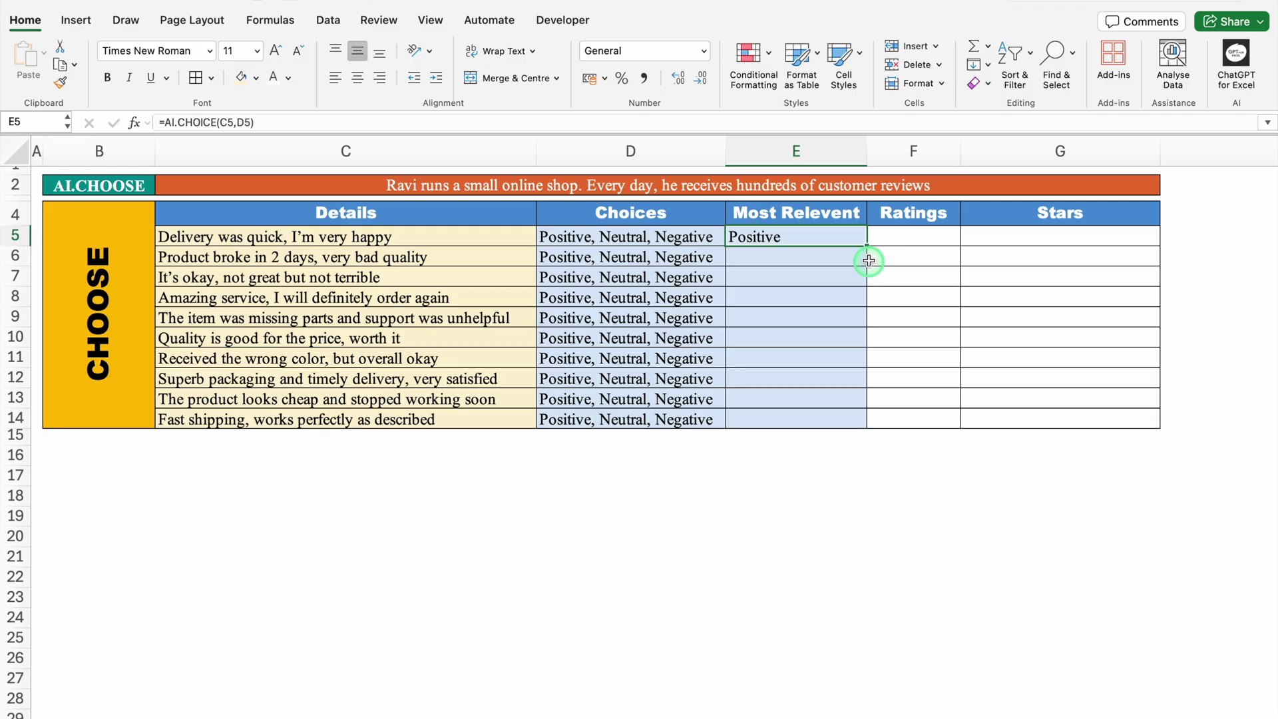
Step: Fill the AI.CHOICE formula from E5 down to E14 and check the first three reviews' classifications
{"action": "left_click_drag", "start_coordinate": [867, 246], "coordinate": [866, 426]}
{"action": "left_click", "coordinate": [807, 237]}
{"action": "left_click", "coordinate": [816, 252]}
{"action": "left_click", "coordinate": [810, 279]}
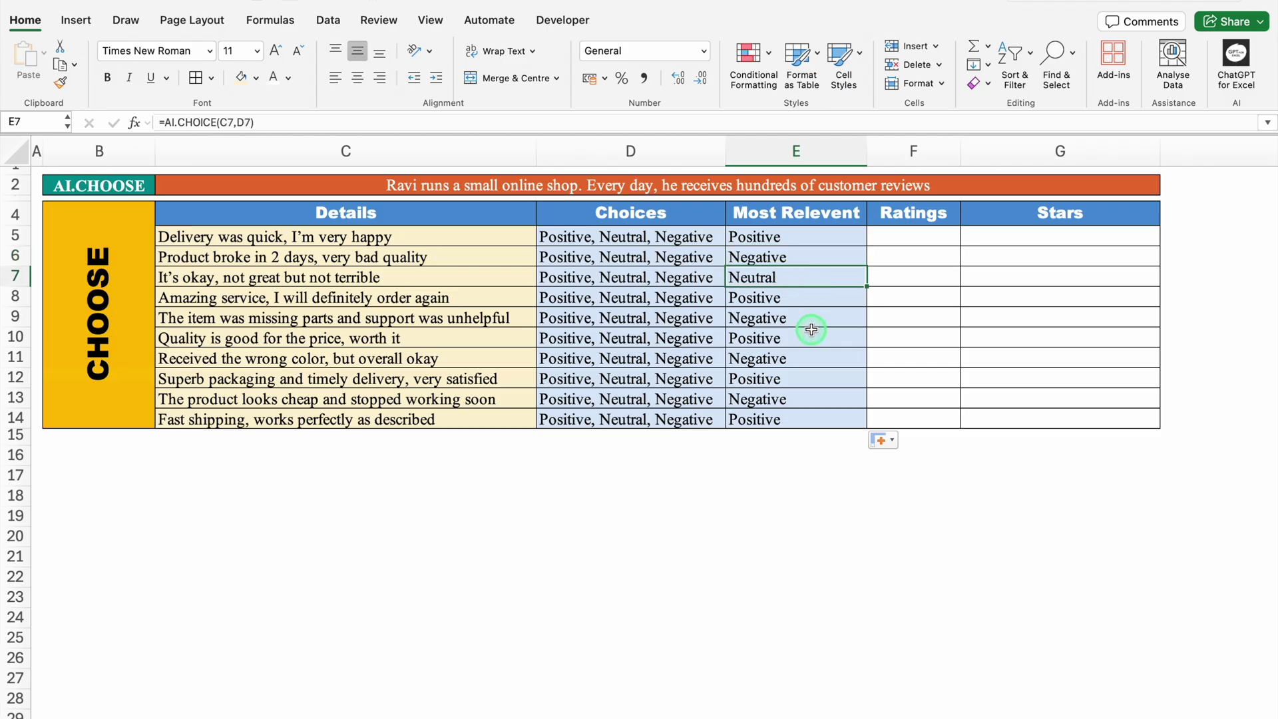
Step: Look over the Ratings and Stars columns and the sentiment labels in E5 to E7 that the ratings depend on
{"action": "left_click", "coordinate": [925, 239]}
{"action": "left_click", "coordinate": [994, 234]}
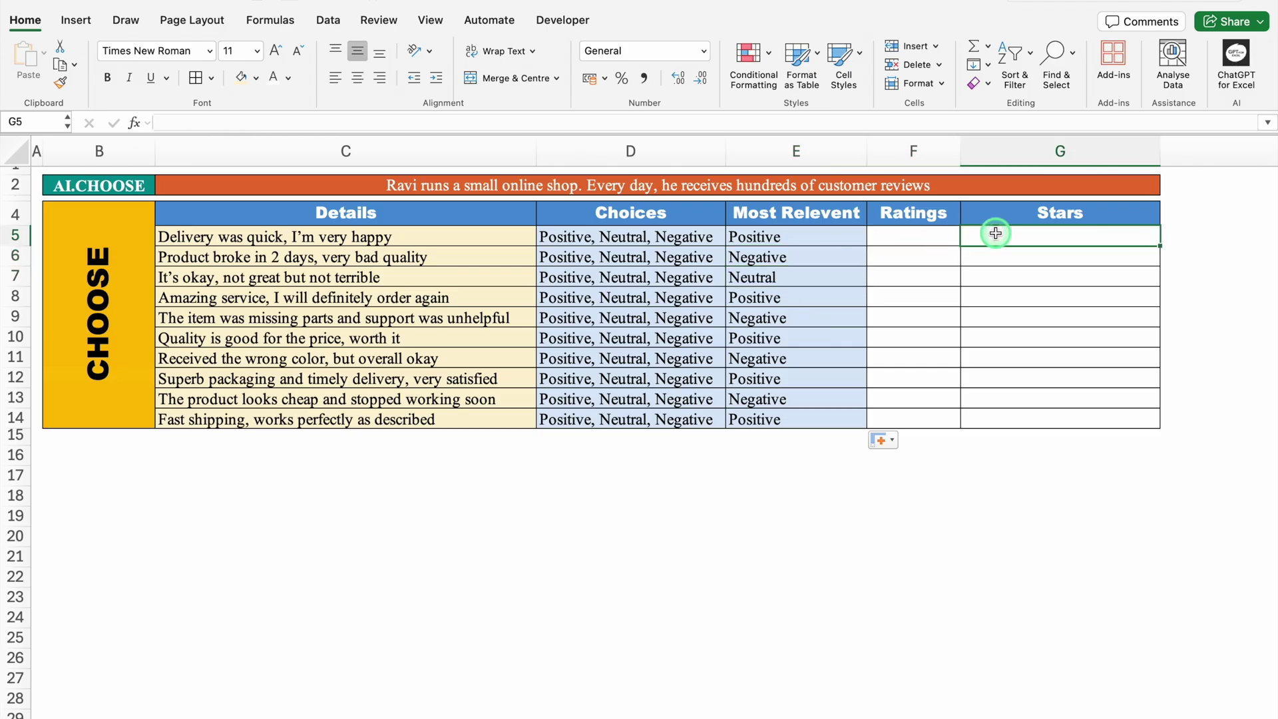
{"action": "left_click", "coordinate": [843, 235]}
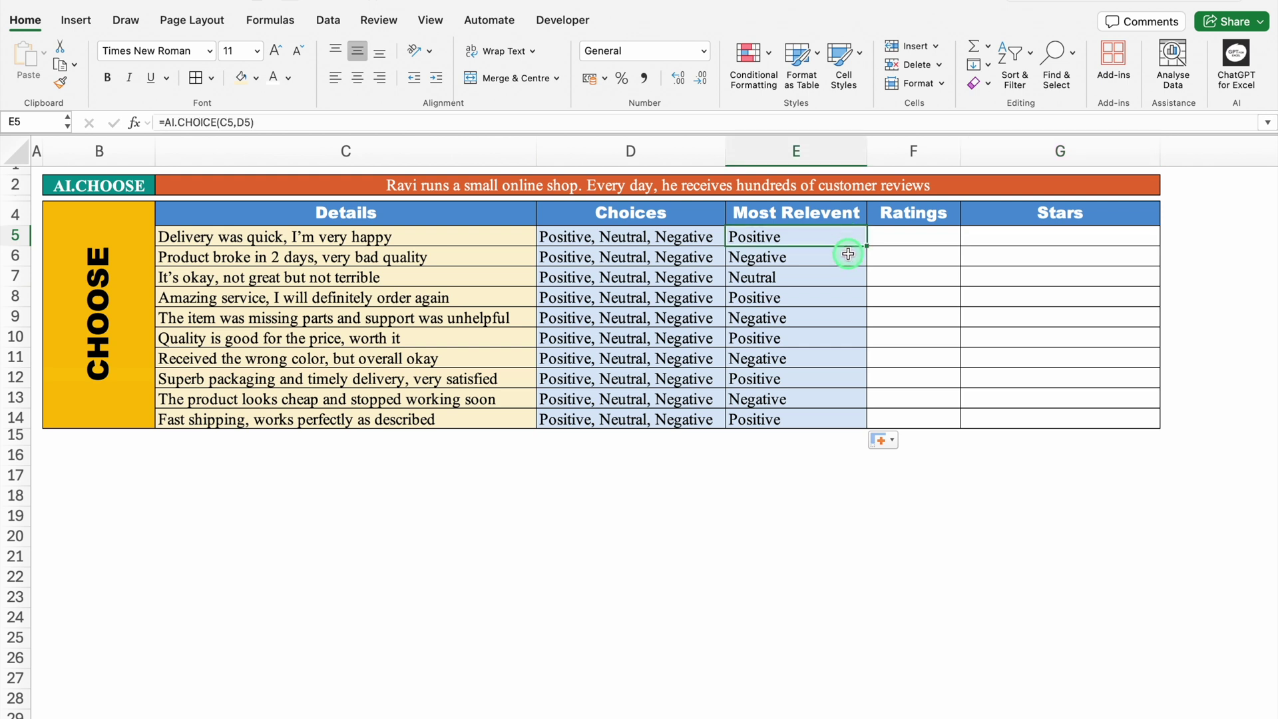
{"action": "left_click", "coordinate": [813, 276]}
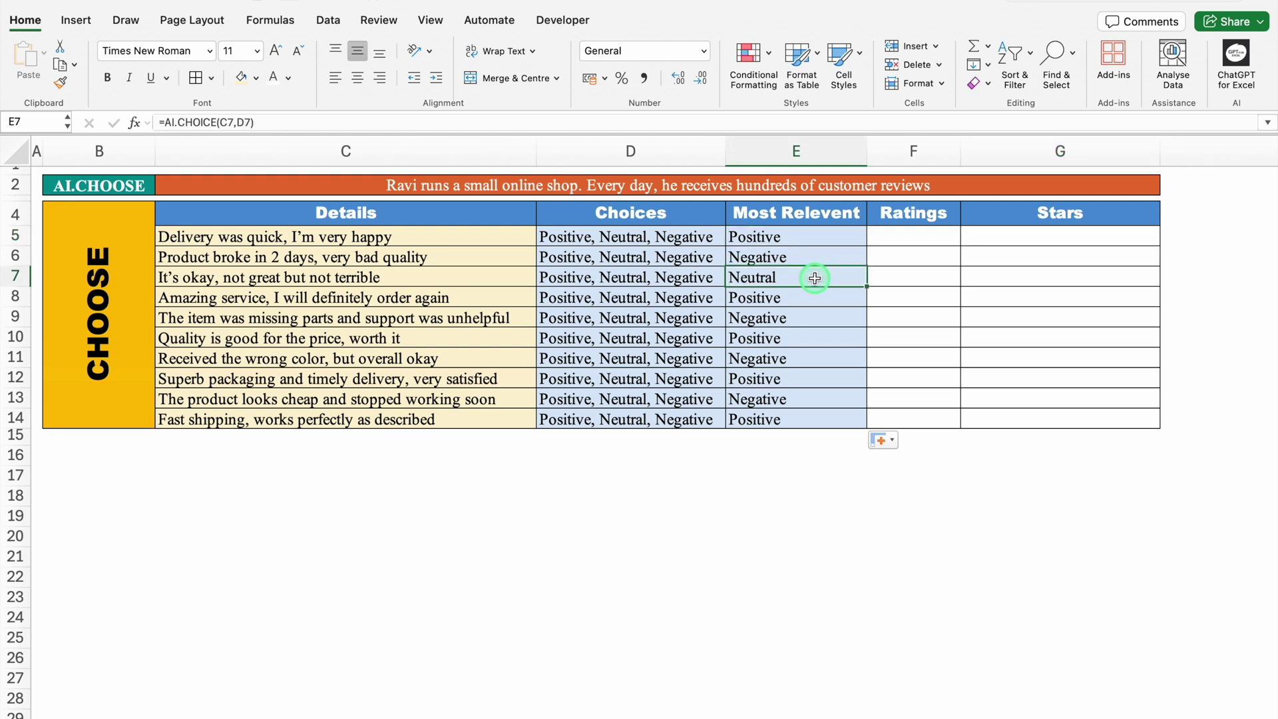
{"action": "left_click", "coordinate": [826, 255]}
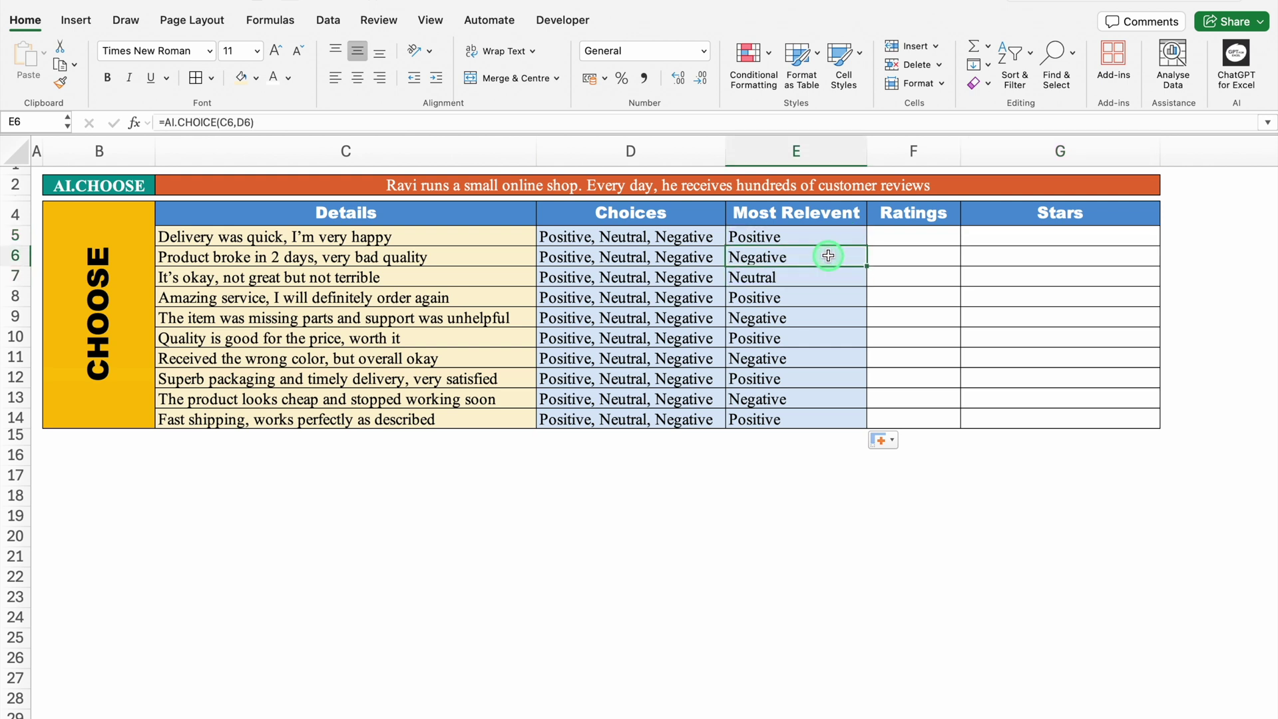
Step: Start an IFS formula in Ratings cell F5 that returns 5 when E5 equals "Positive"
{"action": "left_click", "coordinate": [915, 235]}
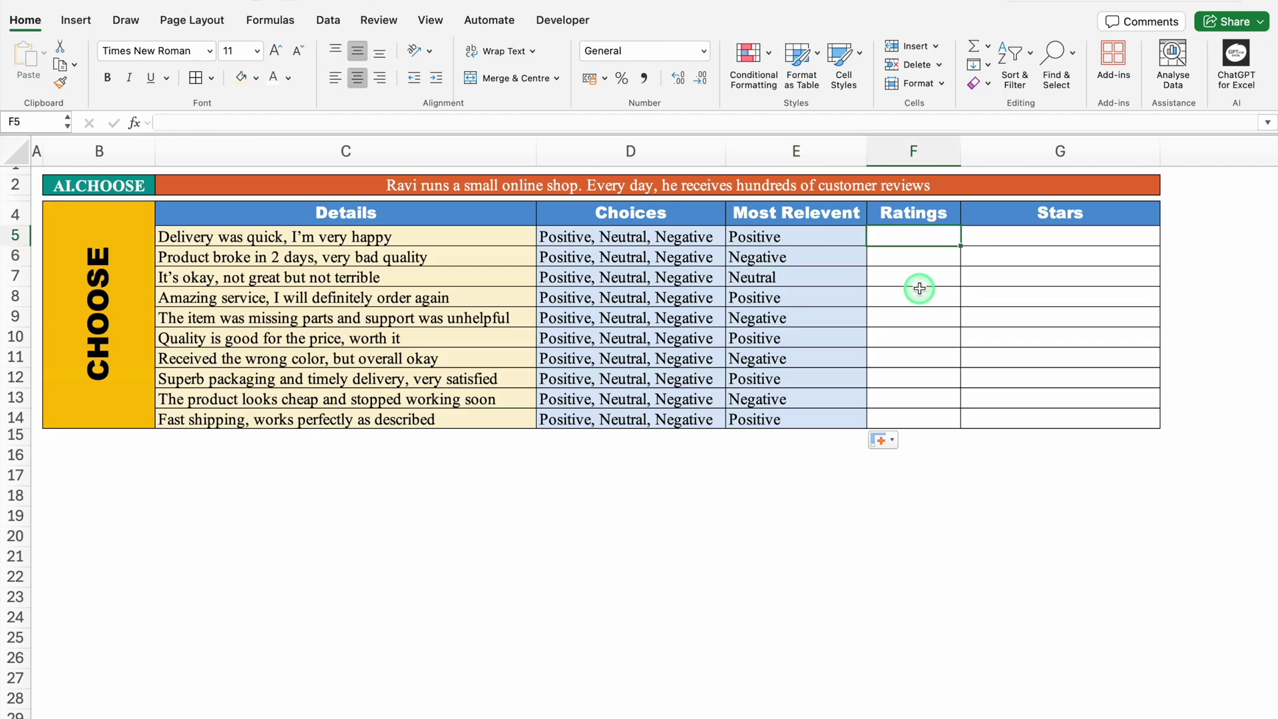
{"action": "type", "text": "=IF"}
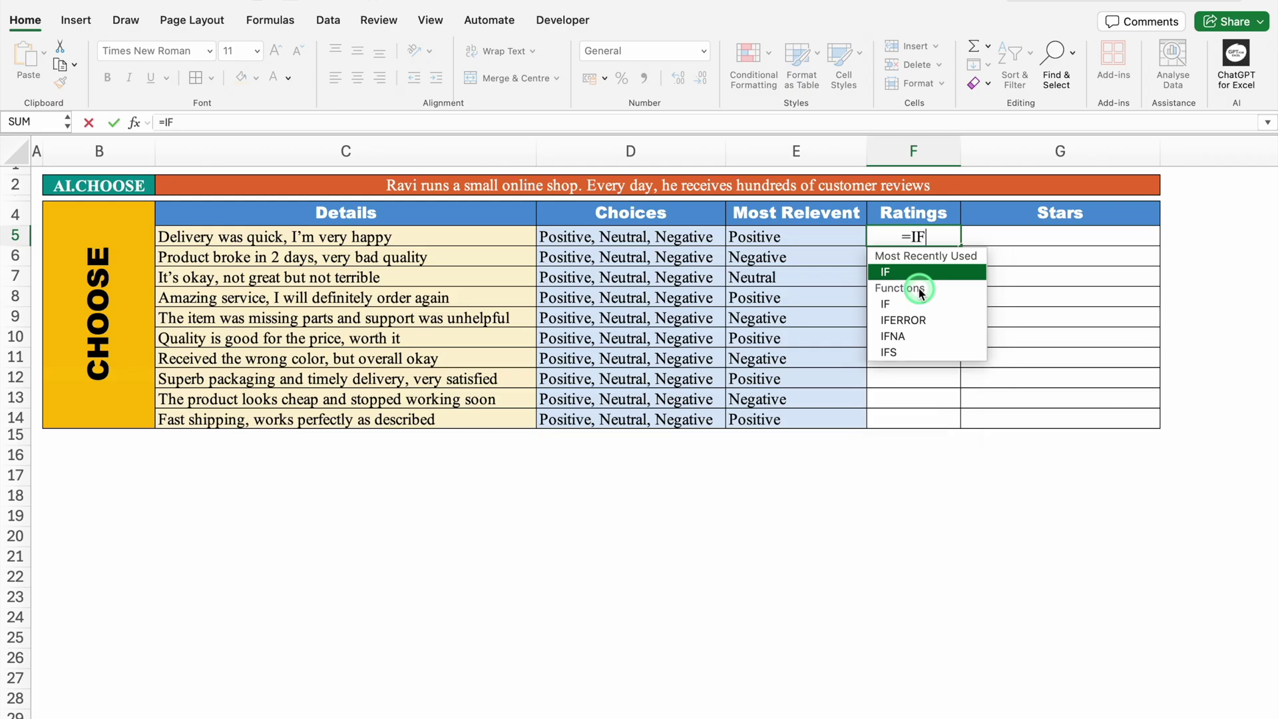
{"action": "double_click", "coordinate": [925, 351]}
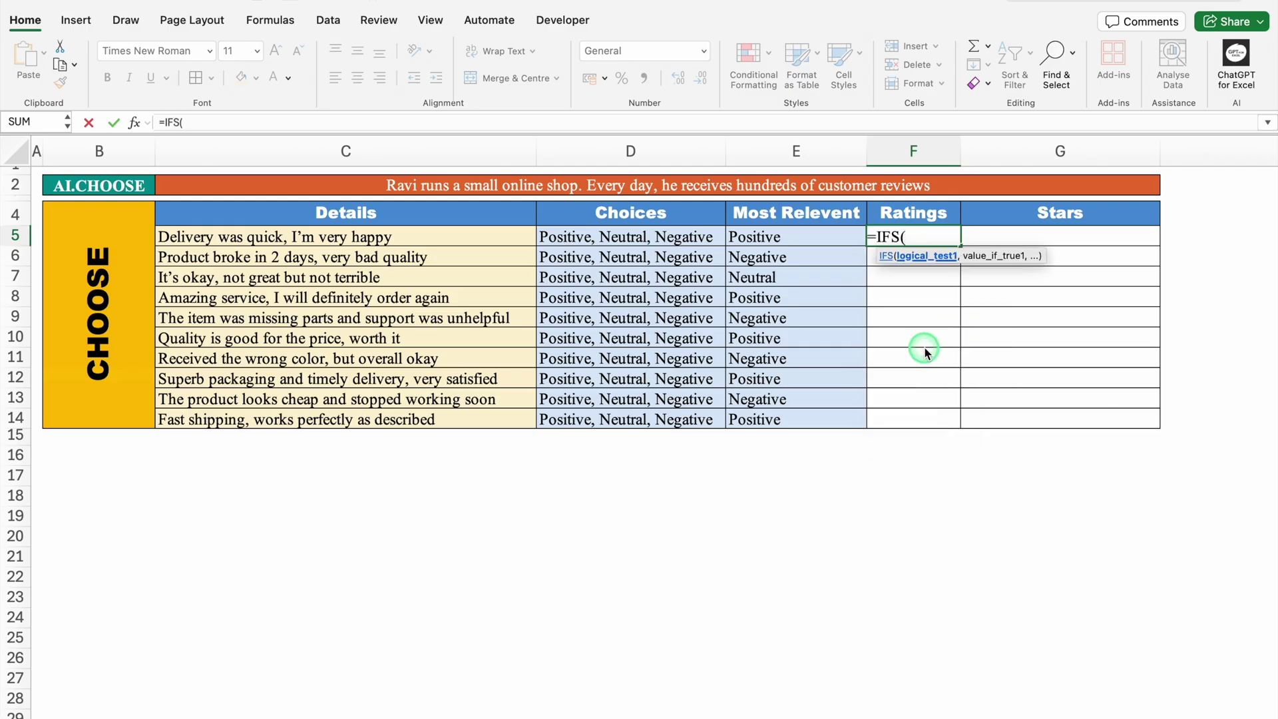
{"action": "left_click", "coordinate": [819, 241]}
{"action": "type", "text": "="}
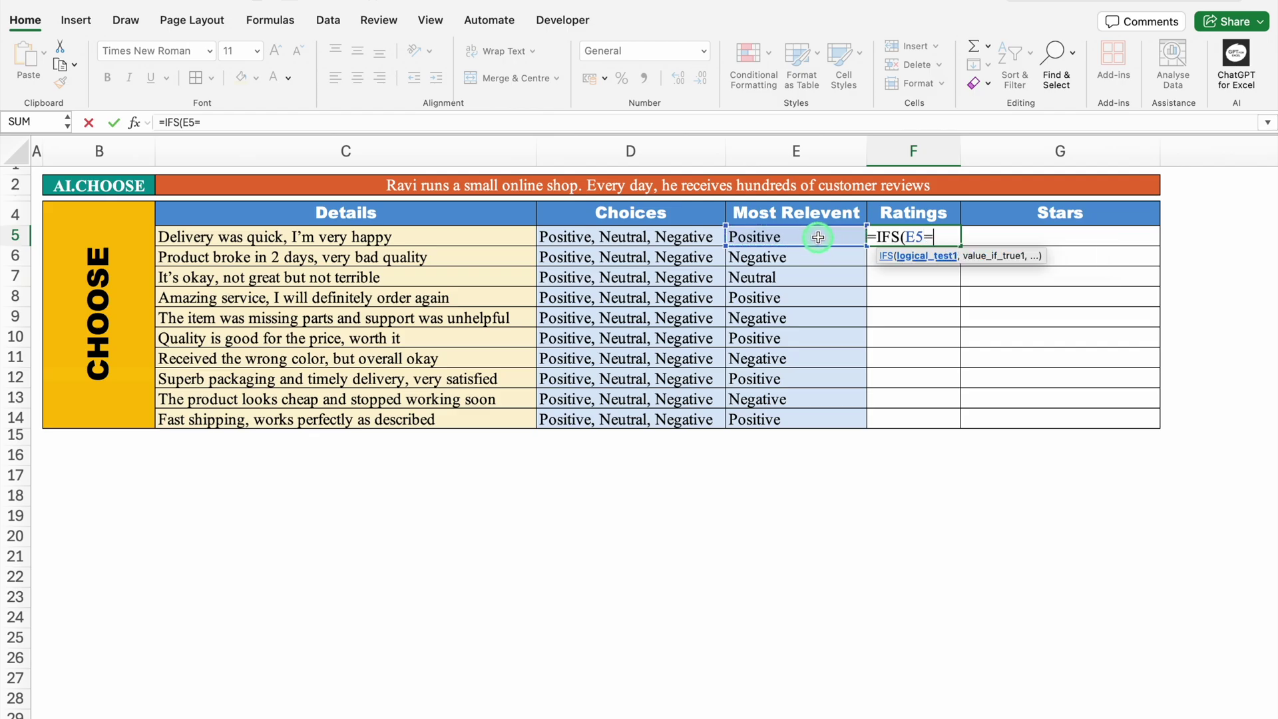
{"action": "type", "text": "\"Positive\""}
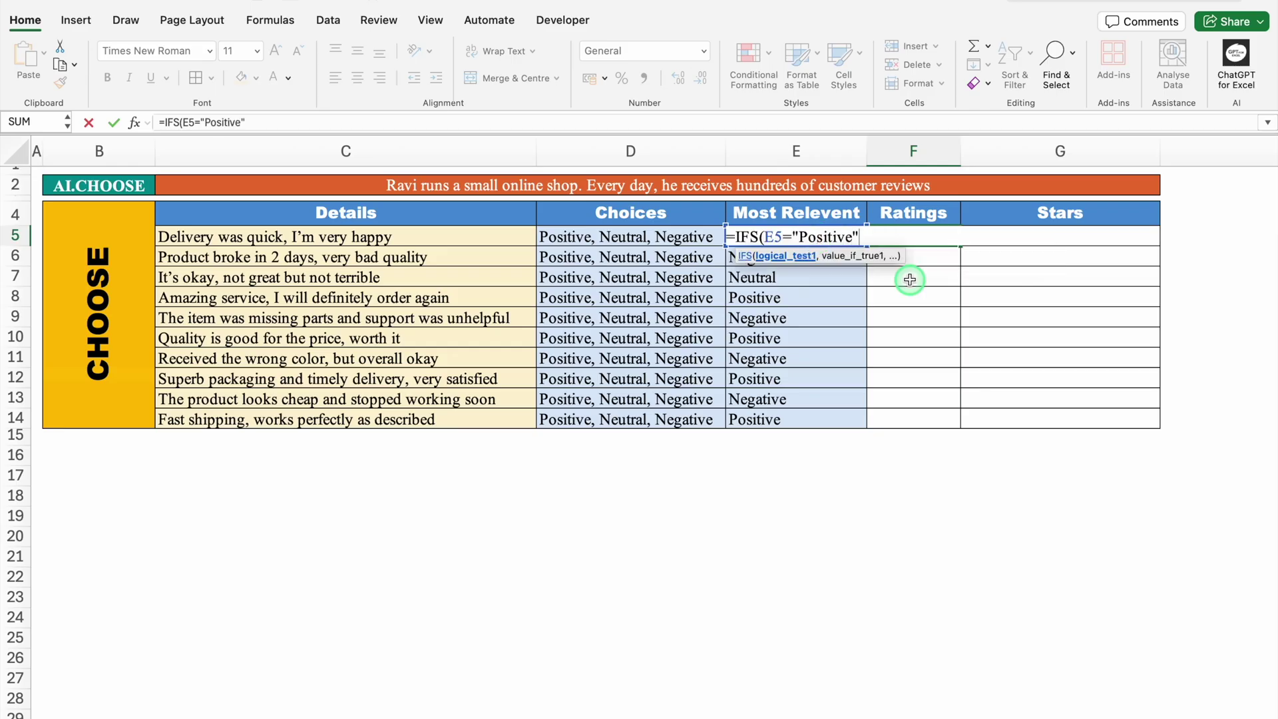
{"action": "type", "text": ","}
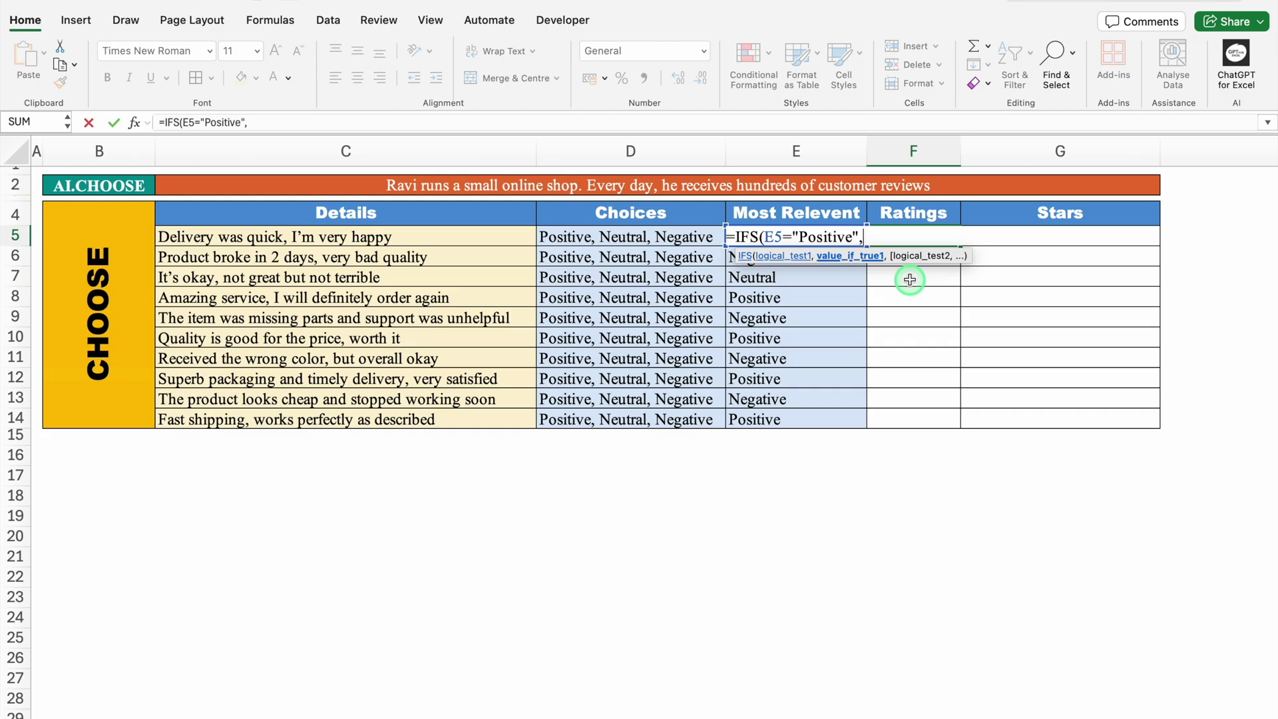
{"action": "type", "text": "5,"}
Step: Complete the F5 IFS formula with E5="Neutral" returning 3 and E5="Negative" returning 1
{"action": "left_click", "coordinate": [812, 238]}
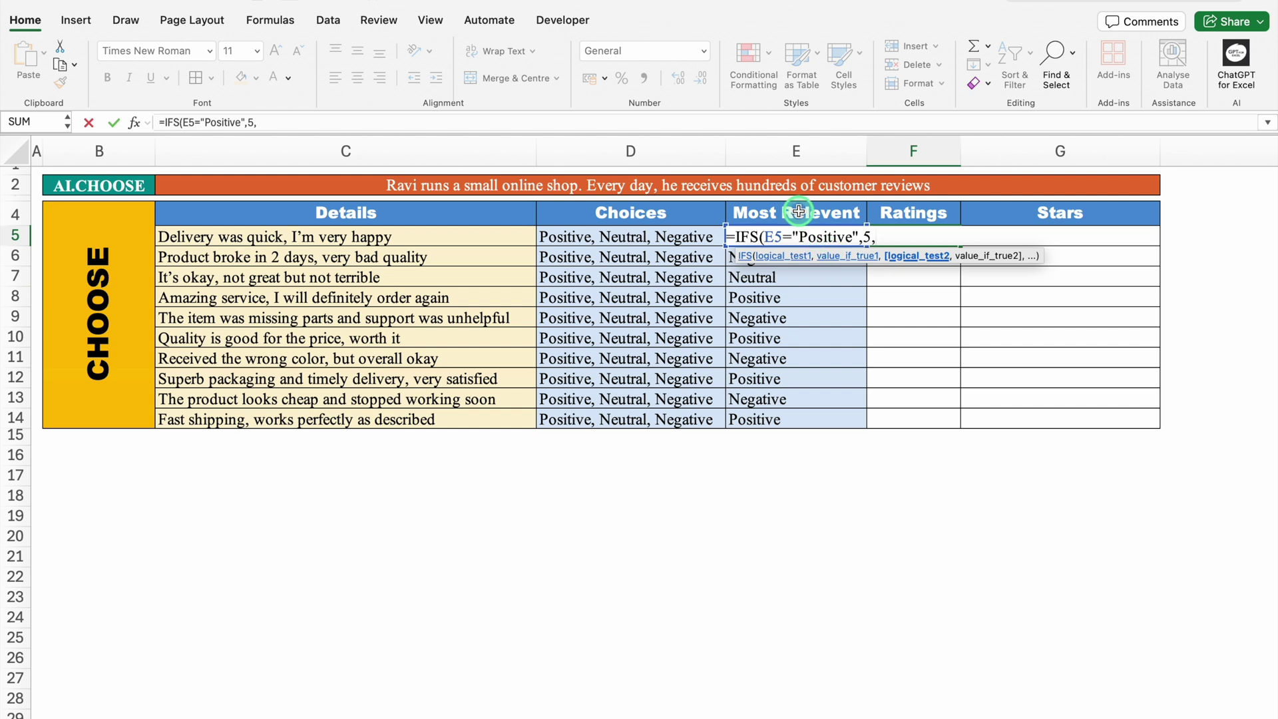
{"action": "type", "text": "=\"Neutral\""}
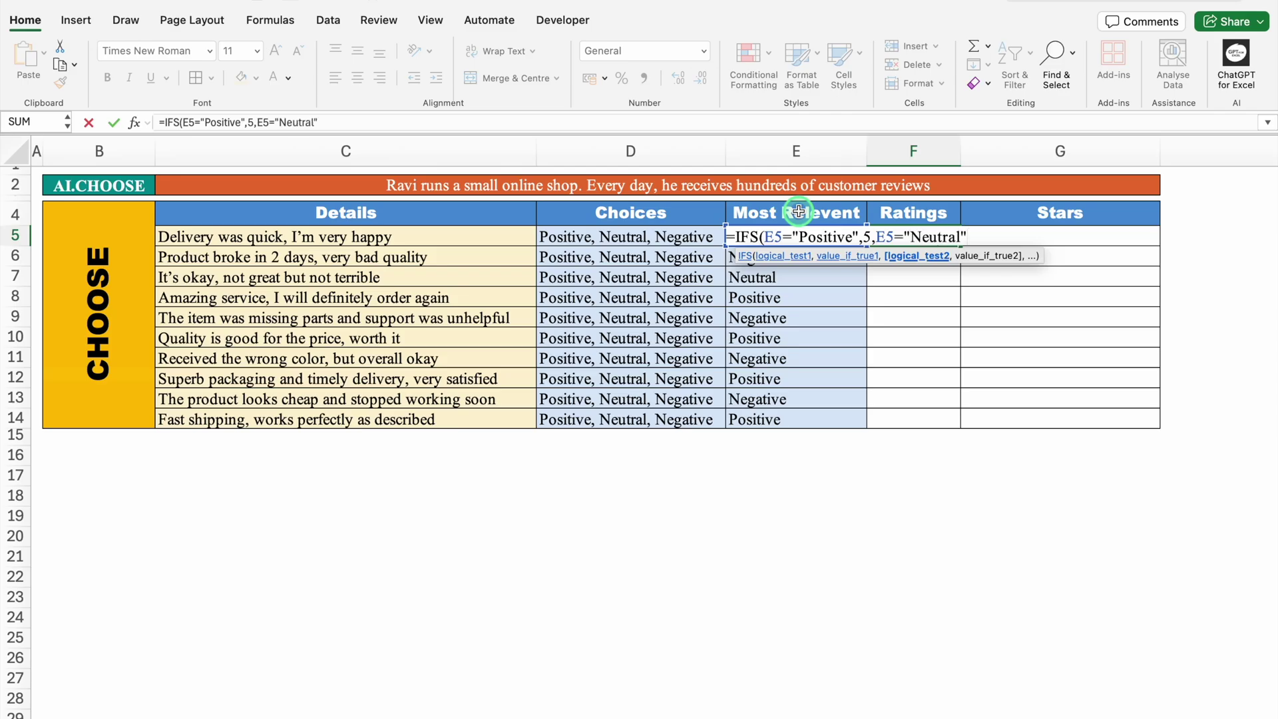
{"action": "type", "text": ",3,"}
{"action": "left_click", "coordinate": [798, 212]}
{"action": "key", "text": "Down"}
{"action": "type", "text": "="}
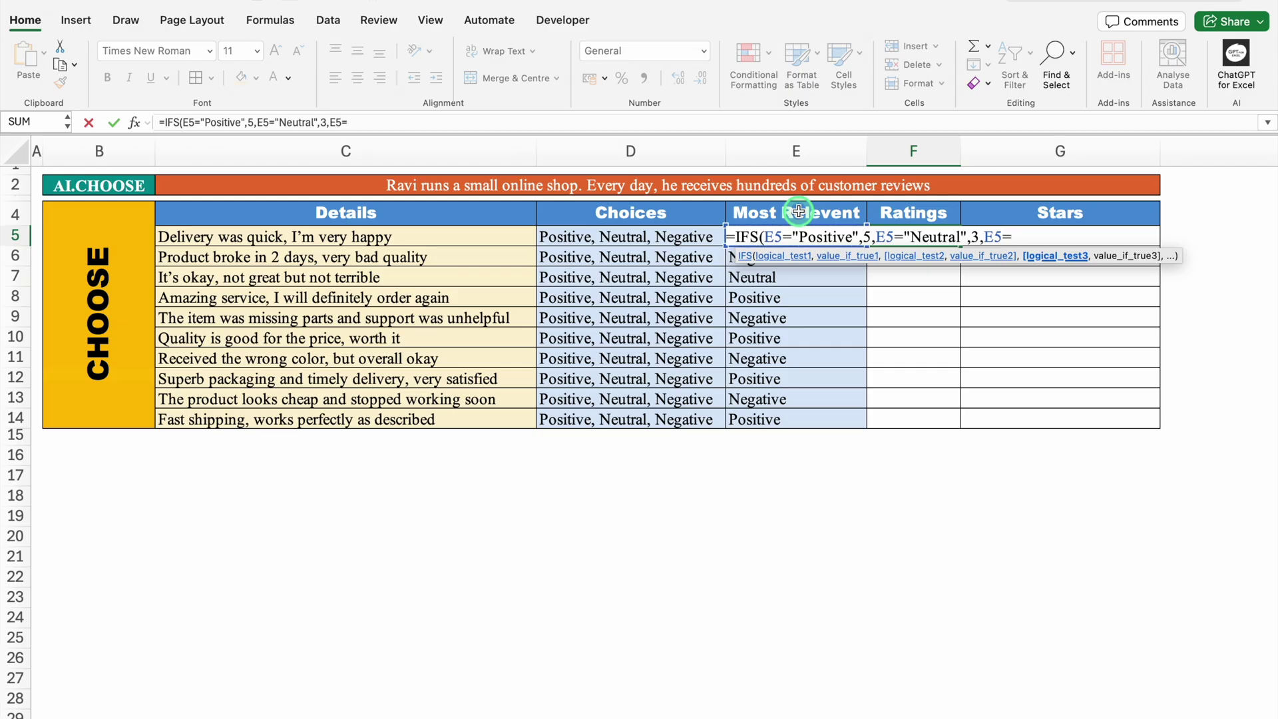
{"action": "type", "text": "\"Negative\""}
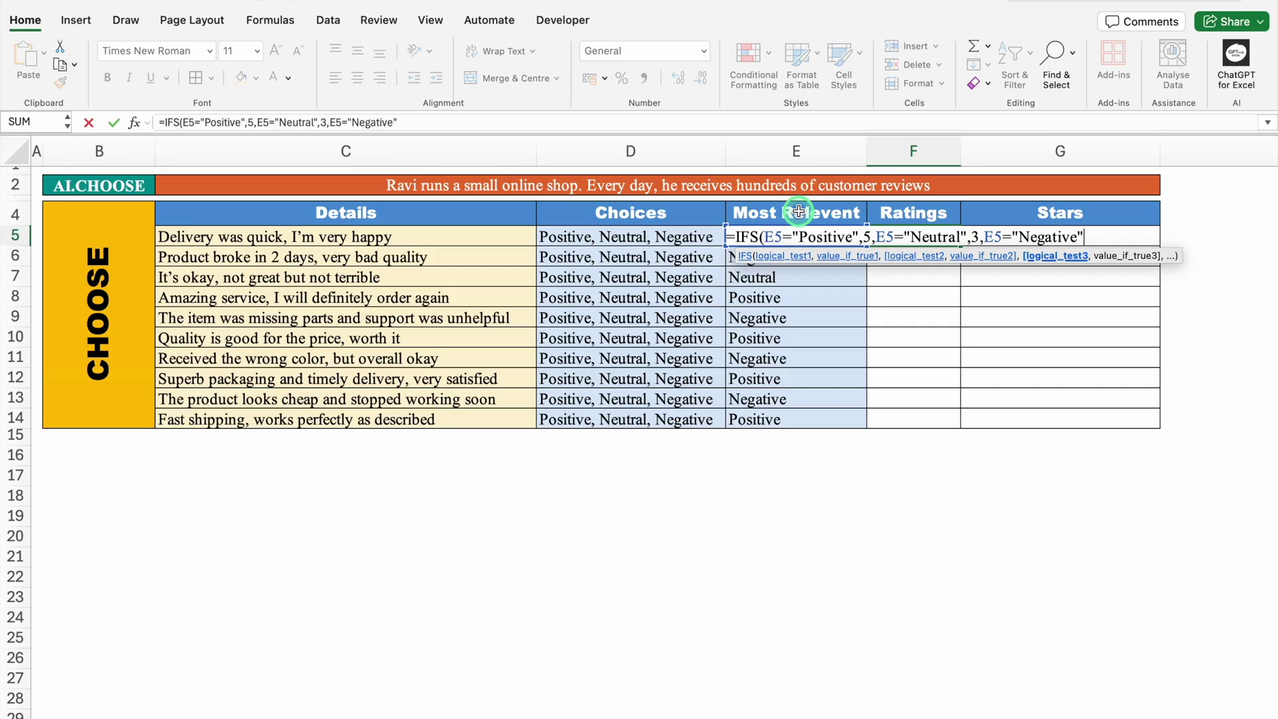
{"action": "type", "text": ",)"}
{"action": "key", "text": "Left"}
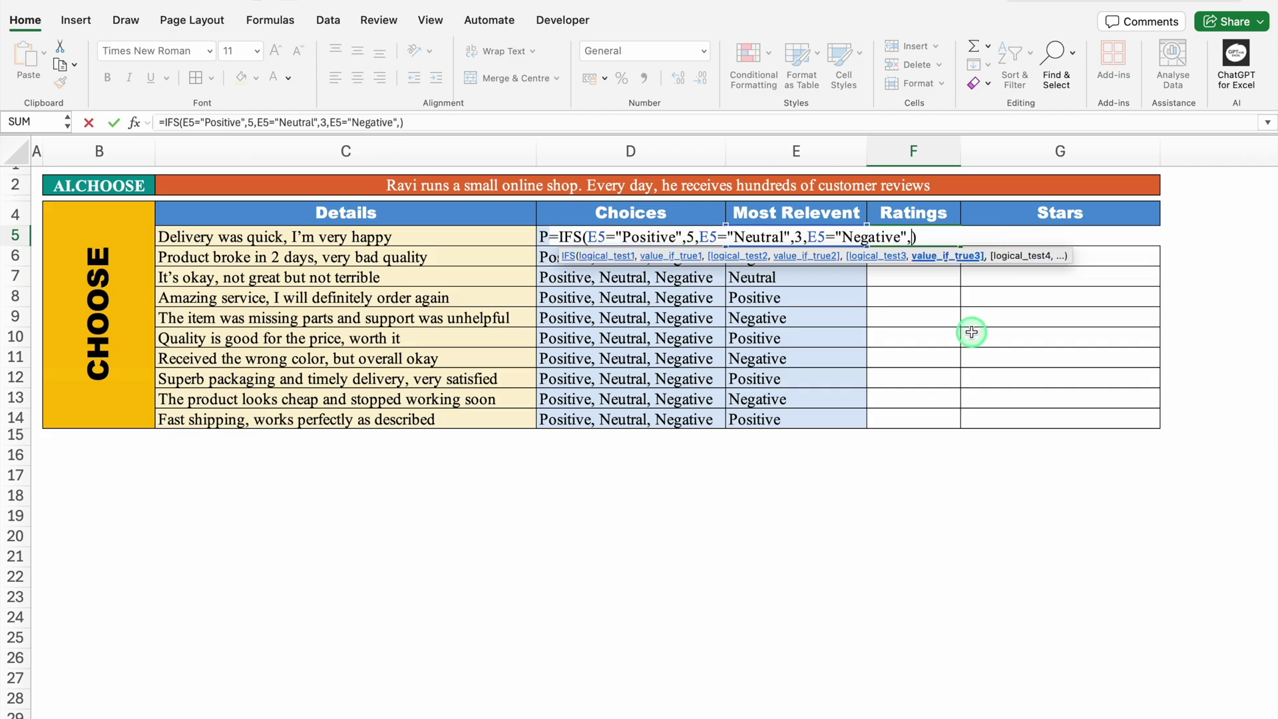
{"action": "type", "text": "1"}
{"action": "key", "text": "Return"}
Step: Fill the IFS rating formula from F5 down to F14 and check the ratings in rows 6 and 7
{"action": "left_click", "coordinate": [918, 238]}
{"action": "left_click_drag", "start_coordinate": [946, 240], "coordinate": [951, 419]}
{"action": "left_click", "coordinate": [931, 256]}
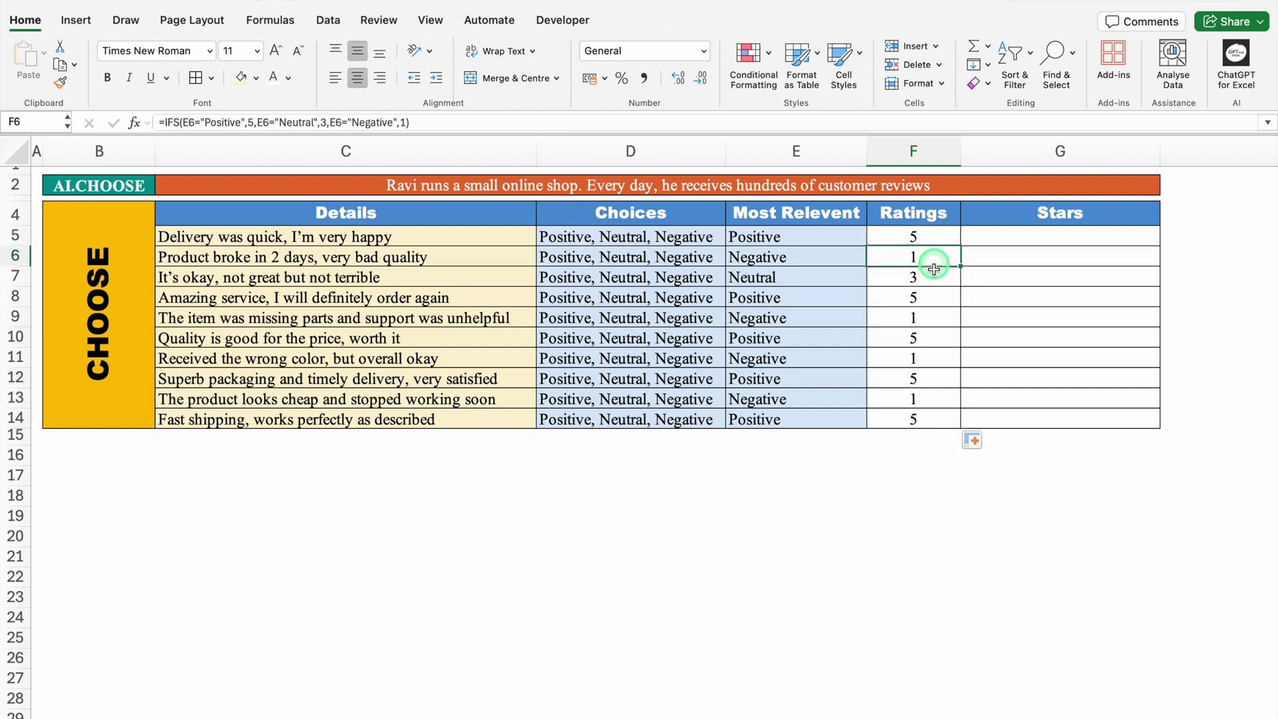
{"action": "left_click", "coordinate": [934, 279]}
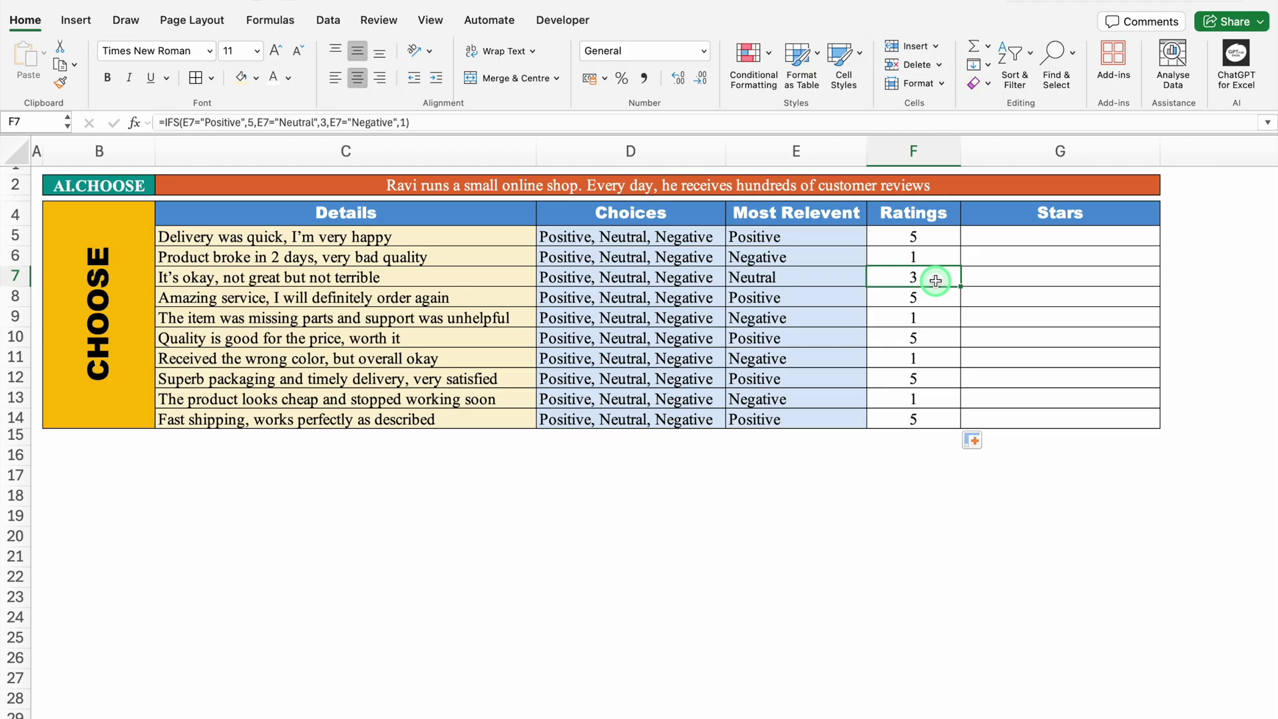
Step: Start a REPT formula in Stars cell G5 with the star emoji ⭐ as the text to repeat
{"action": "left_click", "coordinate": [1009, 236]}
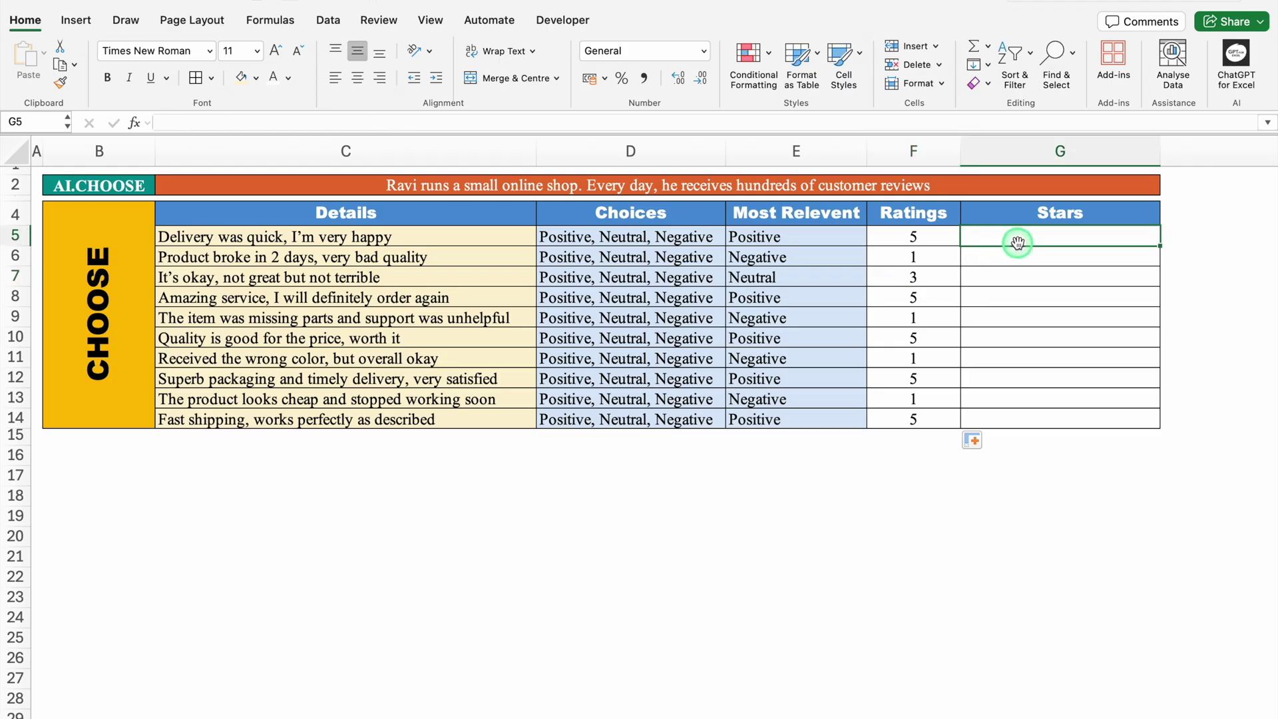
{"action": "type", "text": "="}
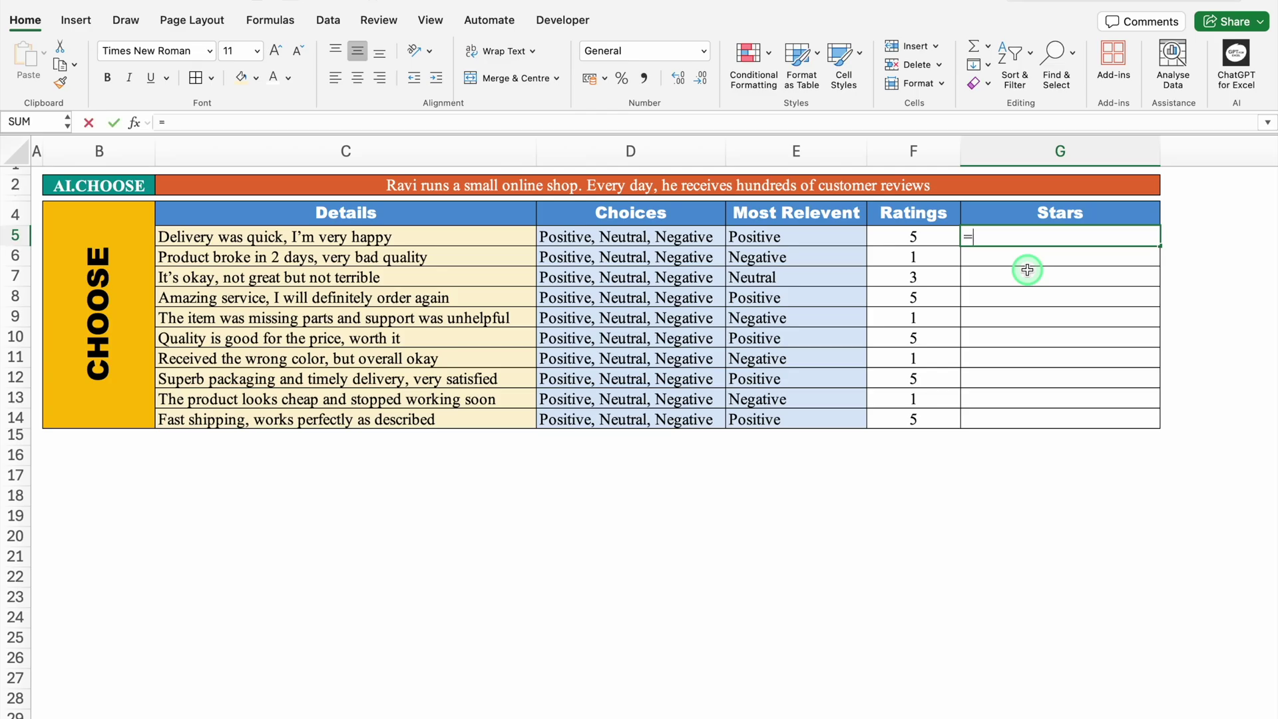
{"action": "type", "text": "REPT"}
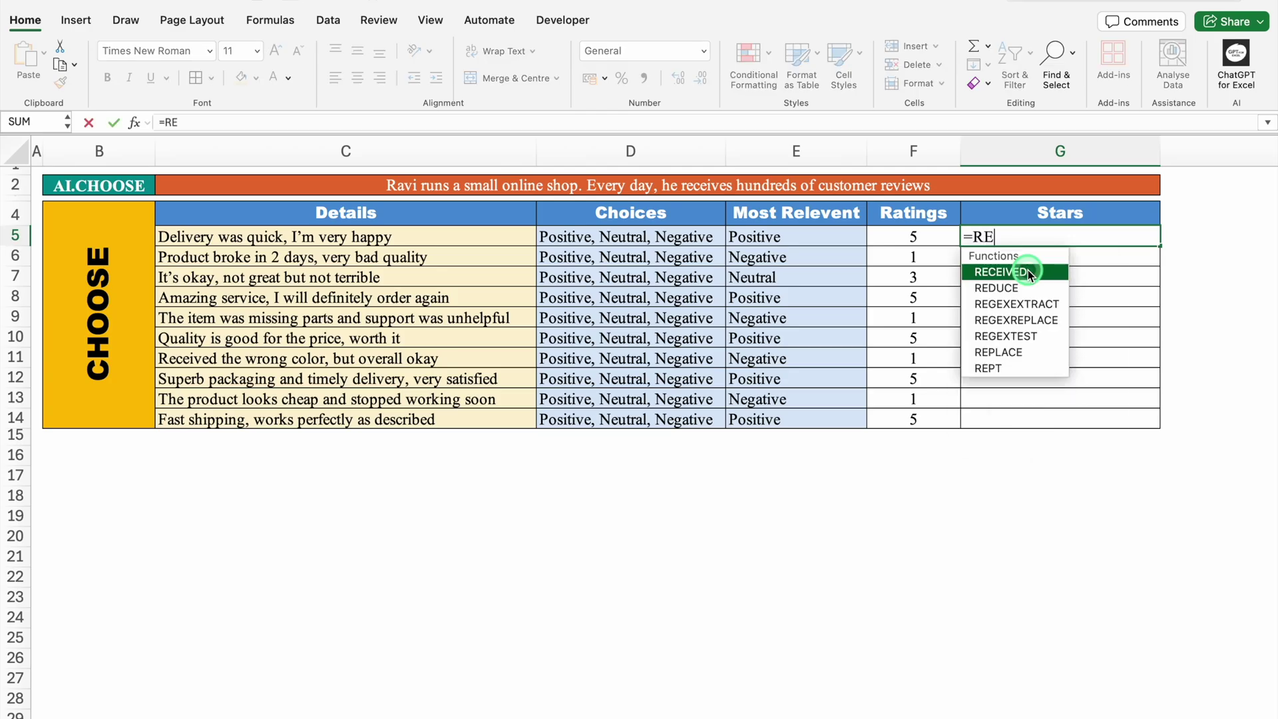
{"action": "left_click", "coordinate": [1019, 273]}
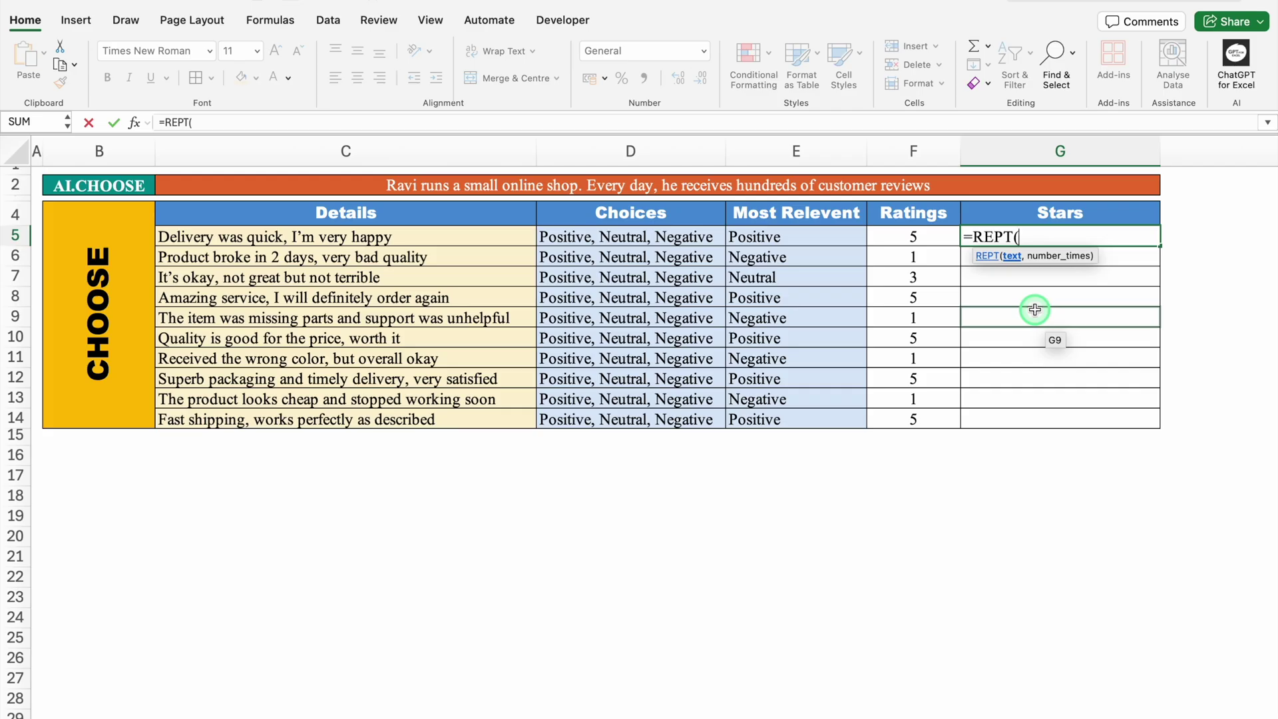
{"action": "type", "text": "\""}
{"action": "key", "text": "ctrl+super+space"}
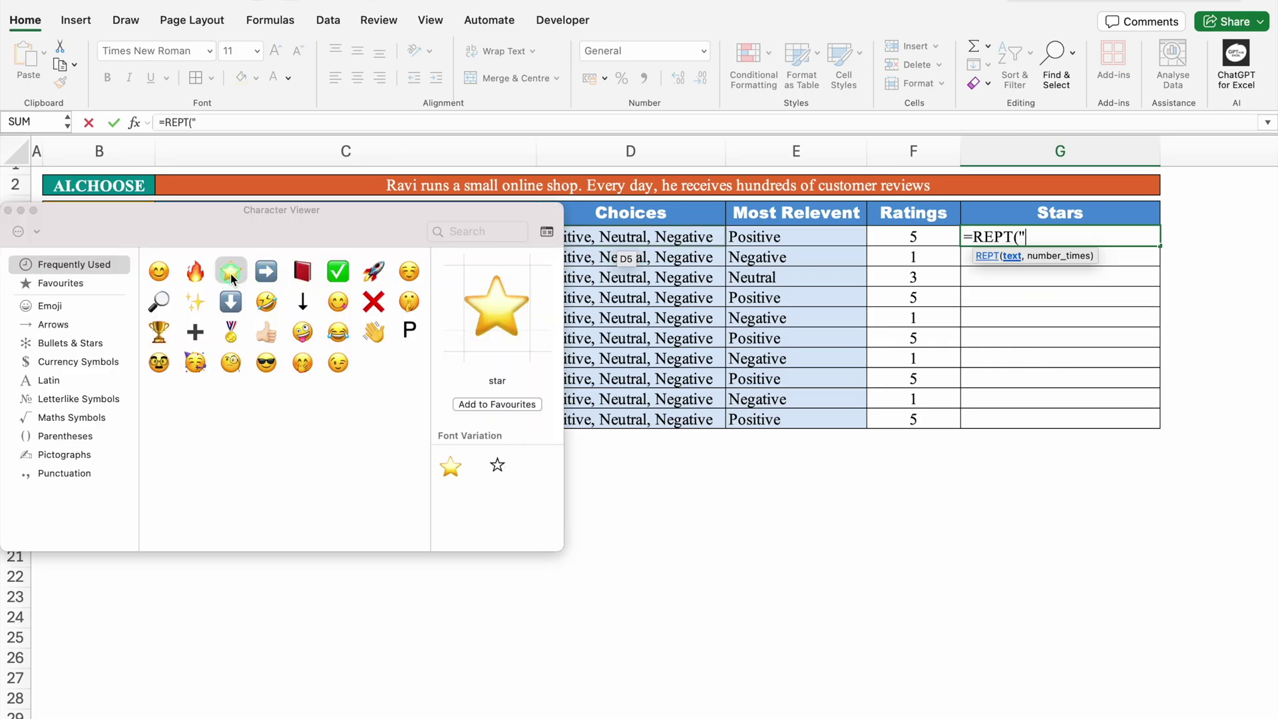
{"action": "double_click", "coordinate": [230, 271]}
{"action": "left_click", "coordinate": [8, 210]}
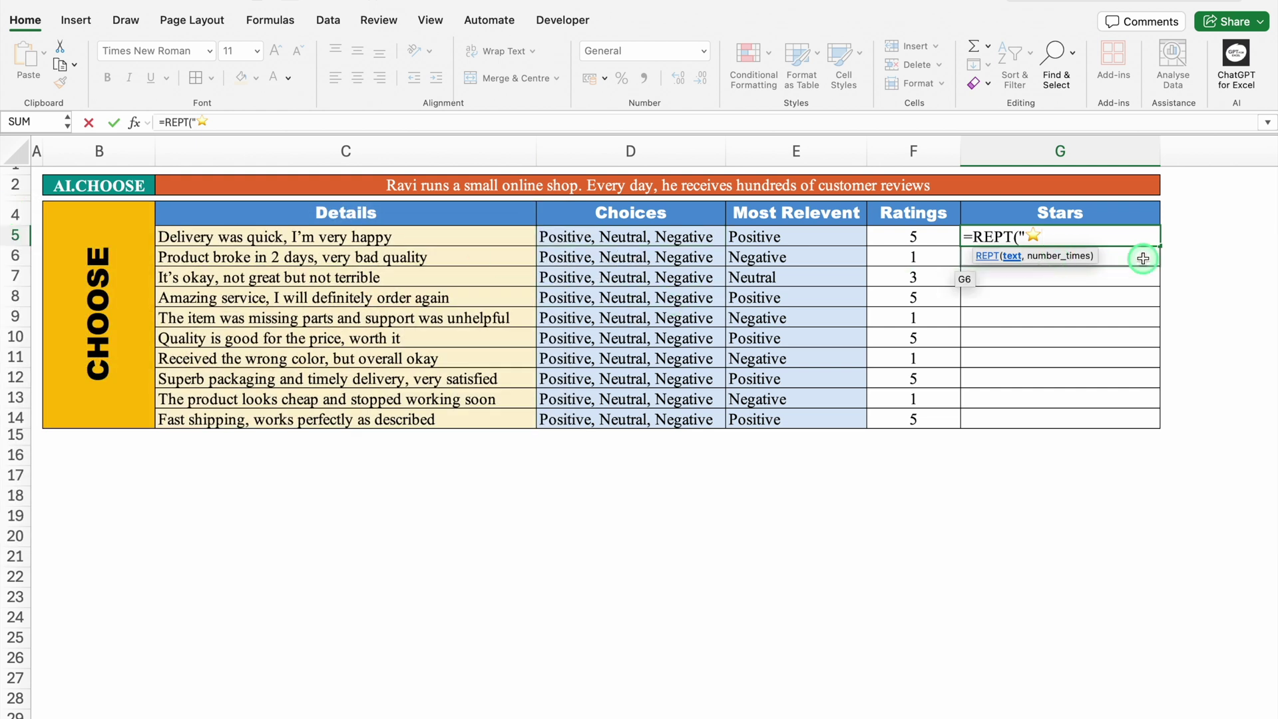
Step: Complete the G5 REPT formula with rating cell F5 as the number of repetitions
{"action": "type", "text": "\","}
{"action": "left_click", "coordinate": [917, 232]}
{"action": "type", "text": ")"}
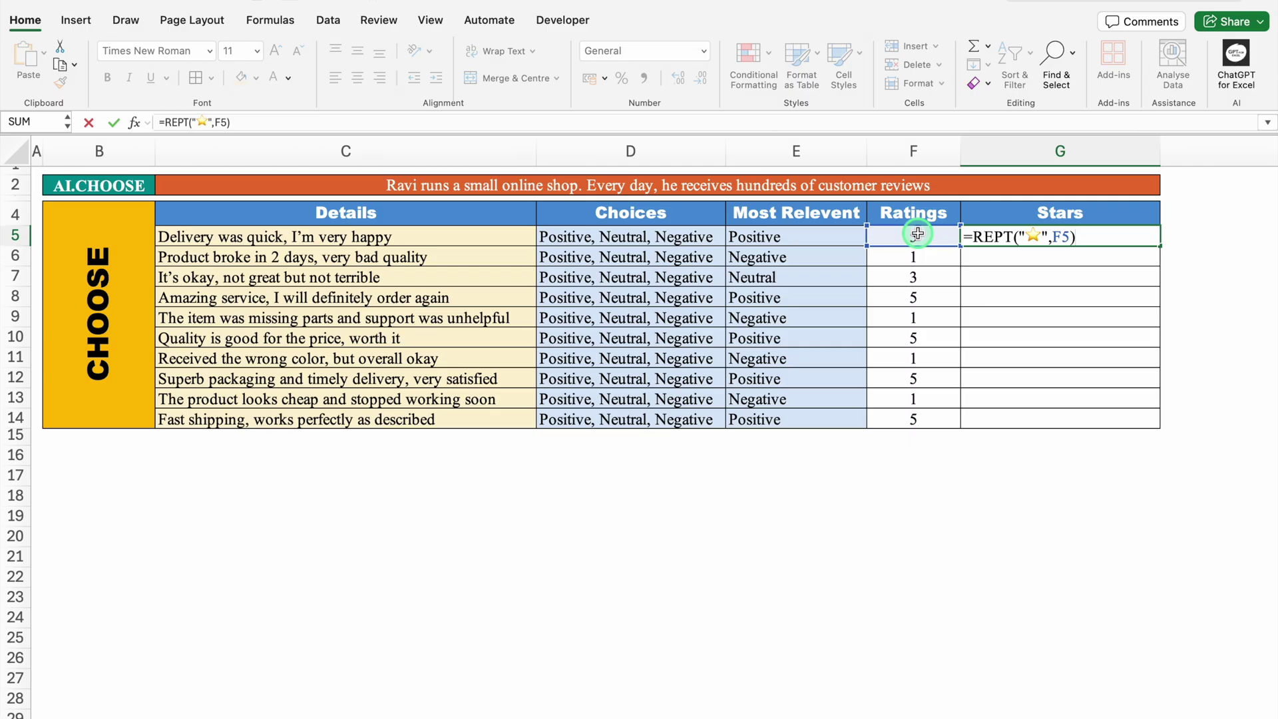
{"action": "key", "text": "Return"}
Step: Fill the star formula from G5 down to G14 and check the stars against the ratings in rows 6 and 7
{"action": "left_click", "coordinate": [1050, 237]}
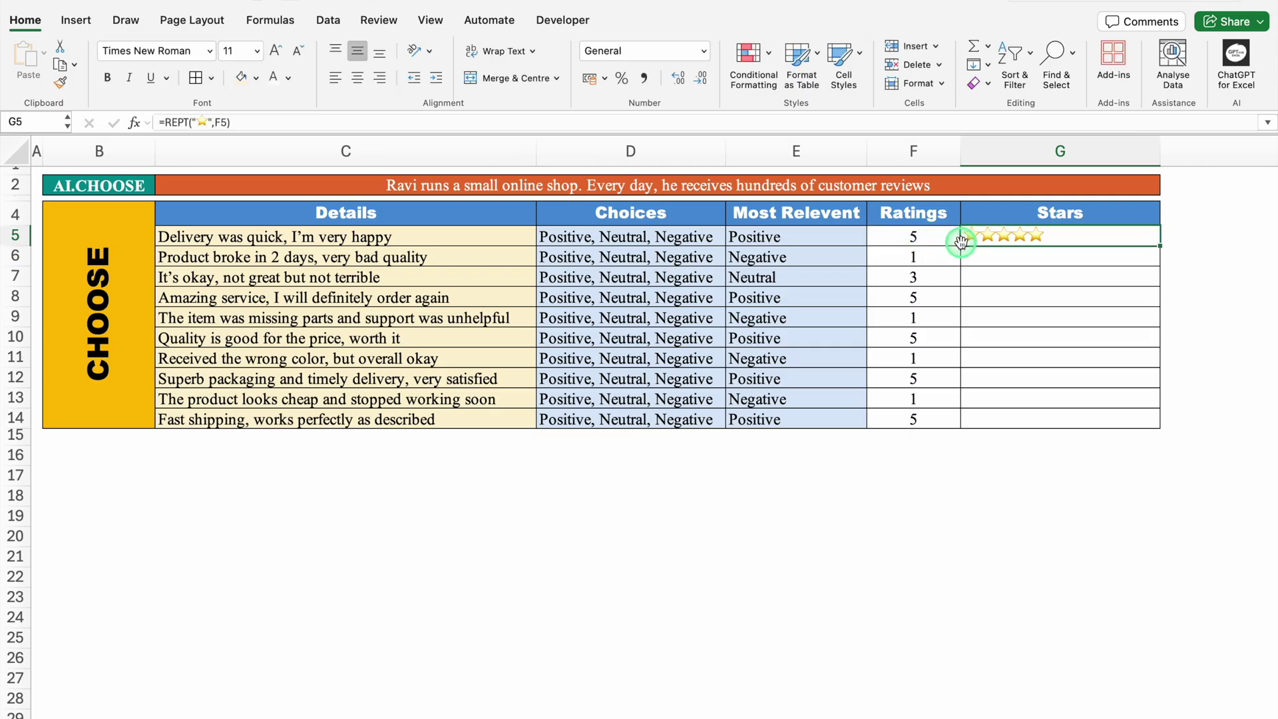
{"action": "left_click_drag", "start_coordinate": [1159, 245], "coordinate": [1169, 428]}
{"action": "left_click", "coordinate": [1065, 475]}
{"action": "left_click", "coordinate": [950, 255]}
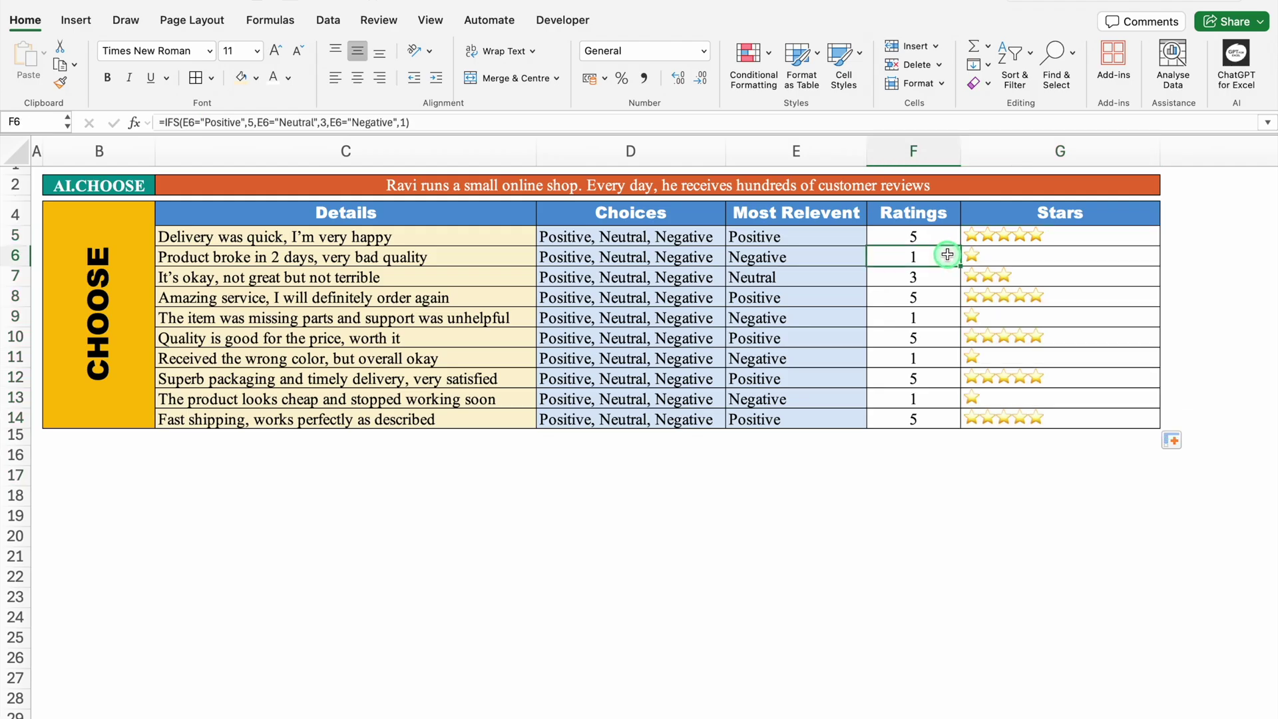
{"action": "left_click", "coordinate": [999, 254]}
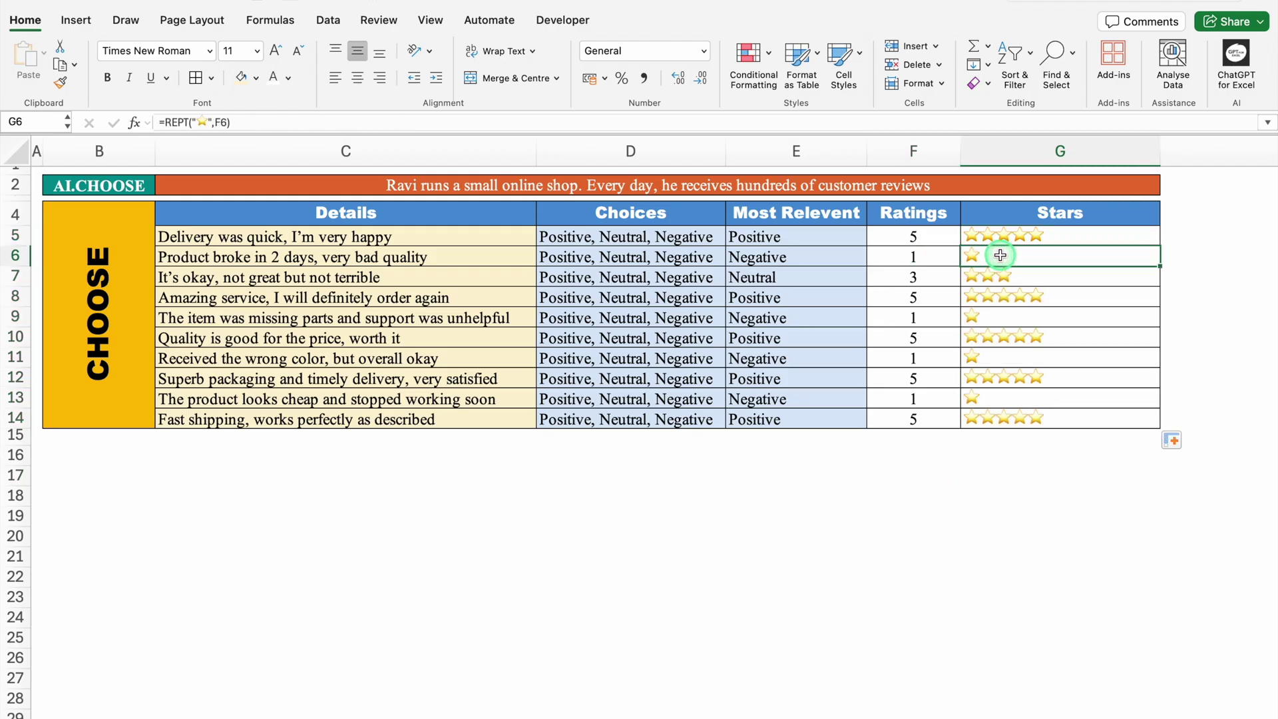
{"action": "left_click", "coordinate": [937, 278]}
{"action": "left_click", "coordinate": [1015, 277]}
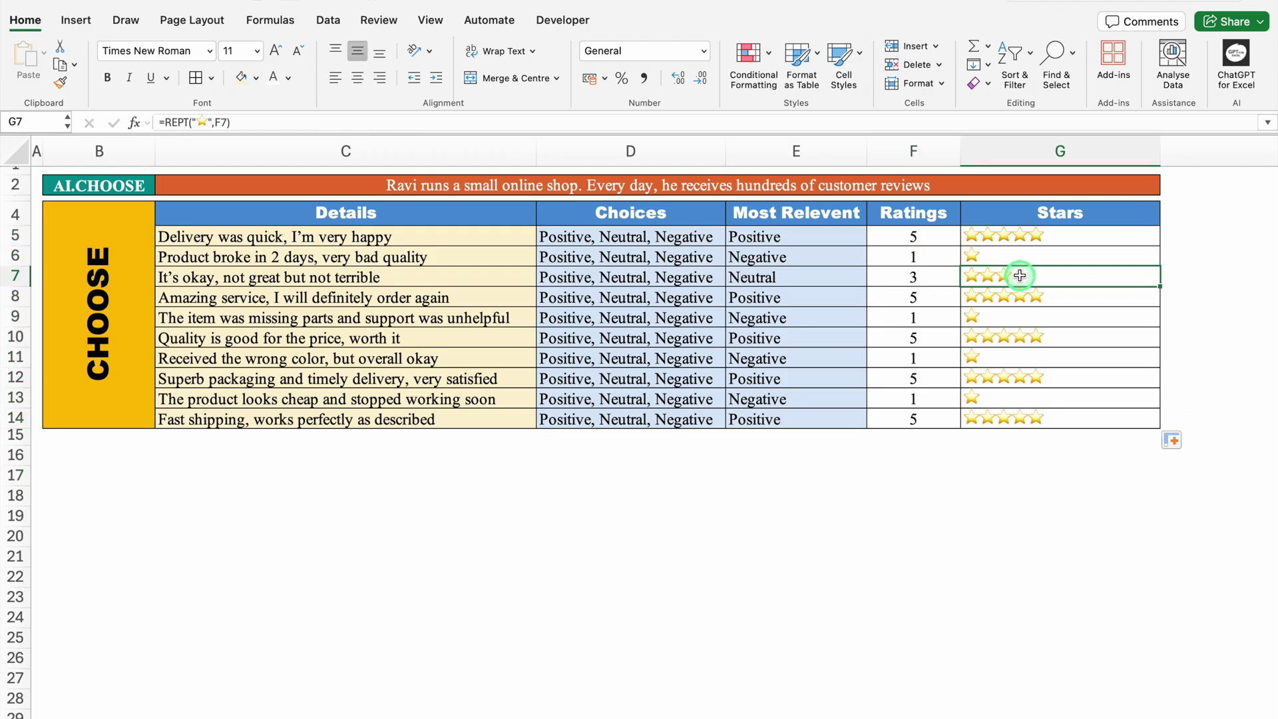
{"action": "left_click", "coordinate": [989, 521]}
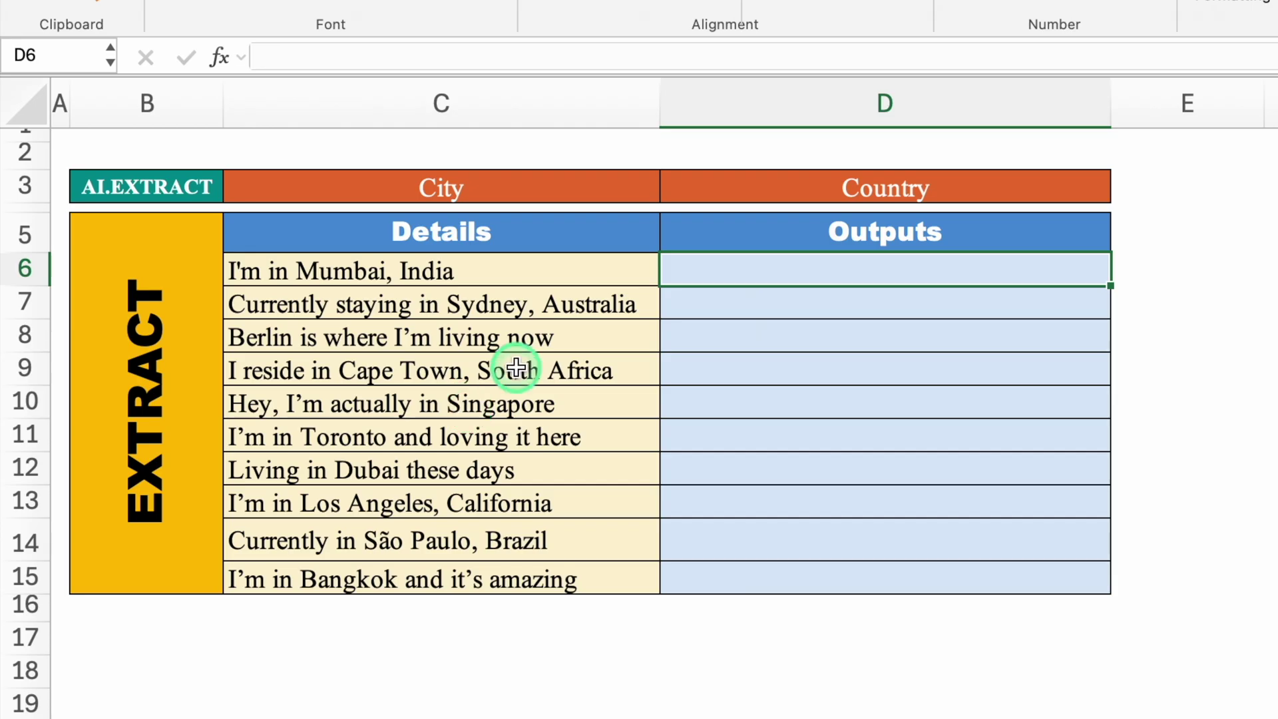
Step: Enter =AI.EXTRACT(C6,C3) in Outputs cell D6 to extract the city from the first Details sentence
{"action": "left_click", "coordinate": [545, 577]}
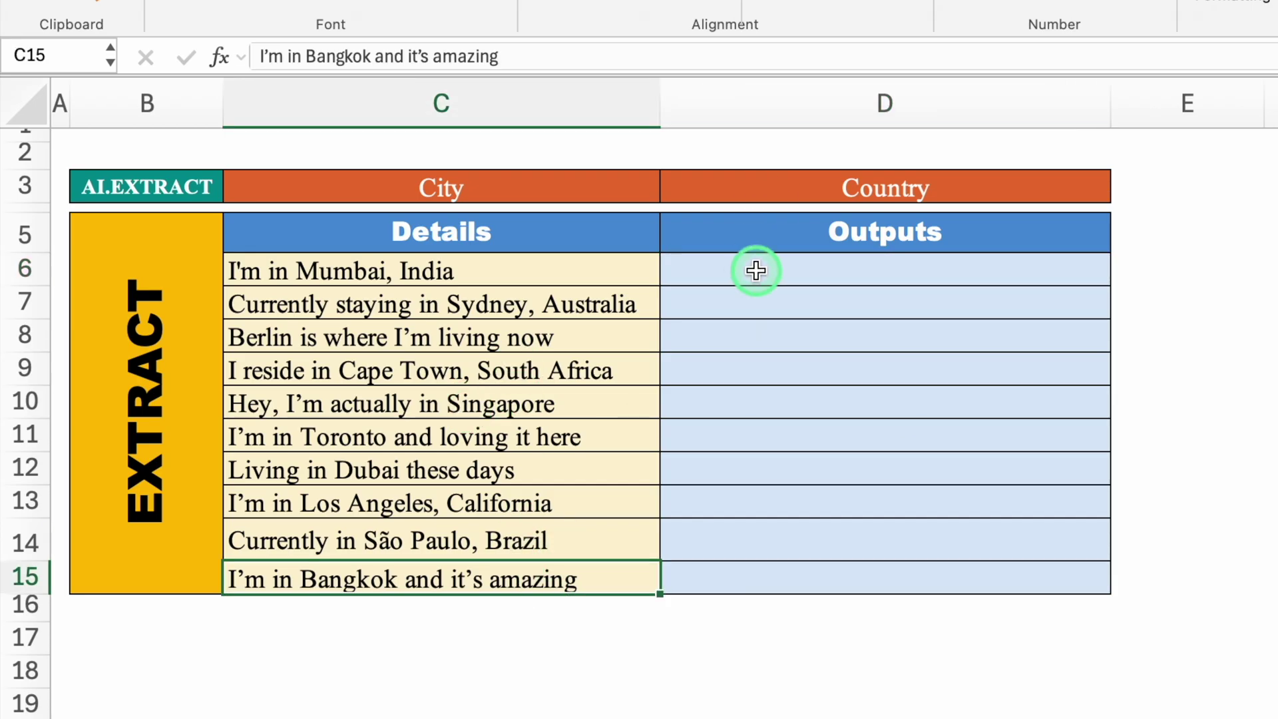
{"action": "left_click", "coordinate": [755, 270]}
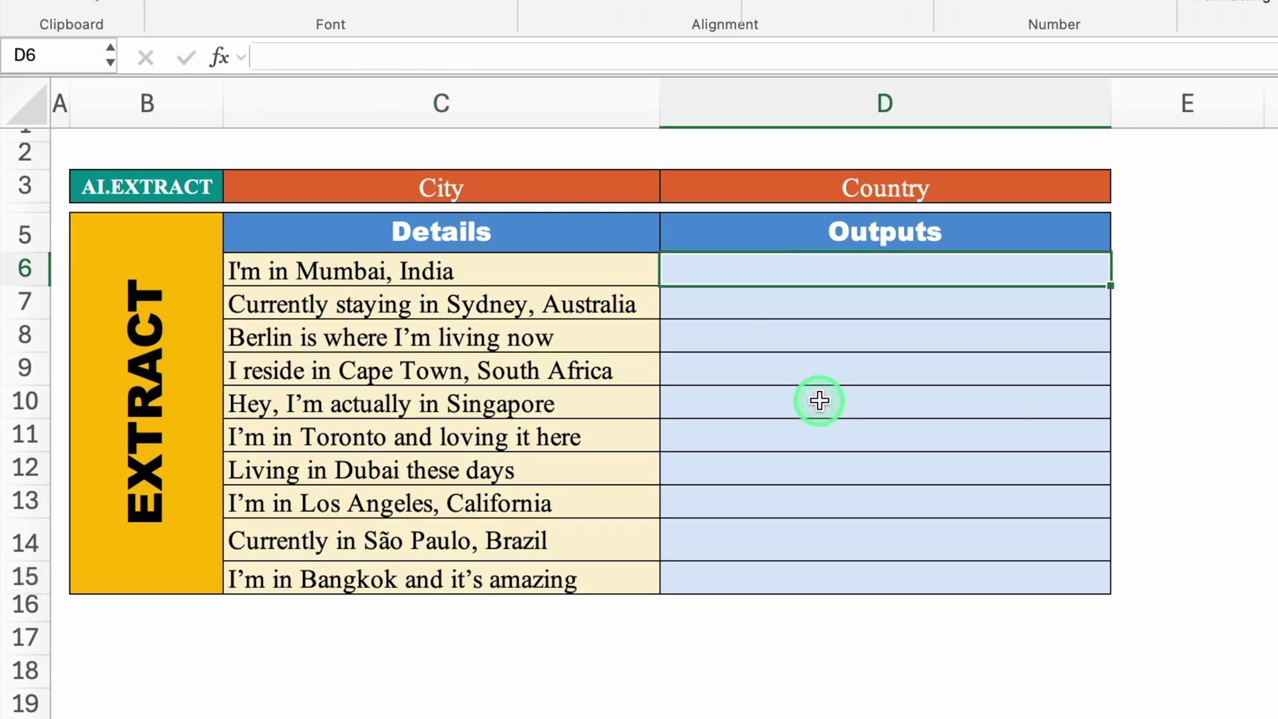
{"action": "type", "text": "=AI"}
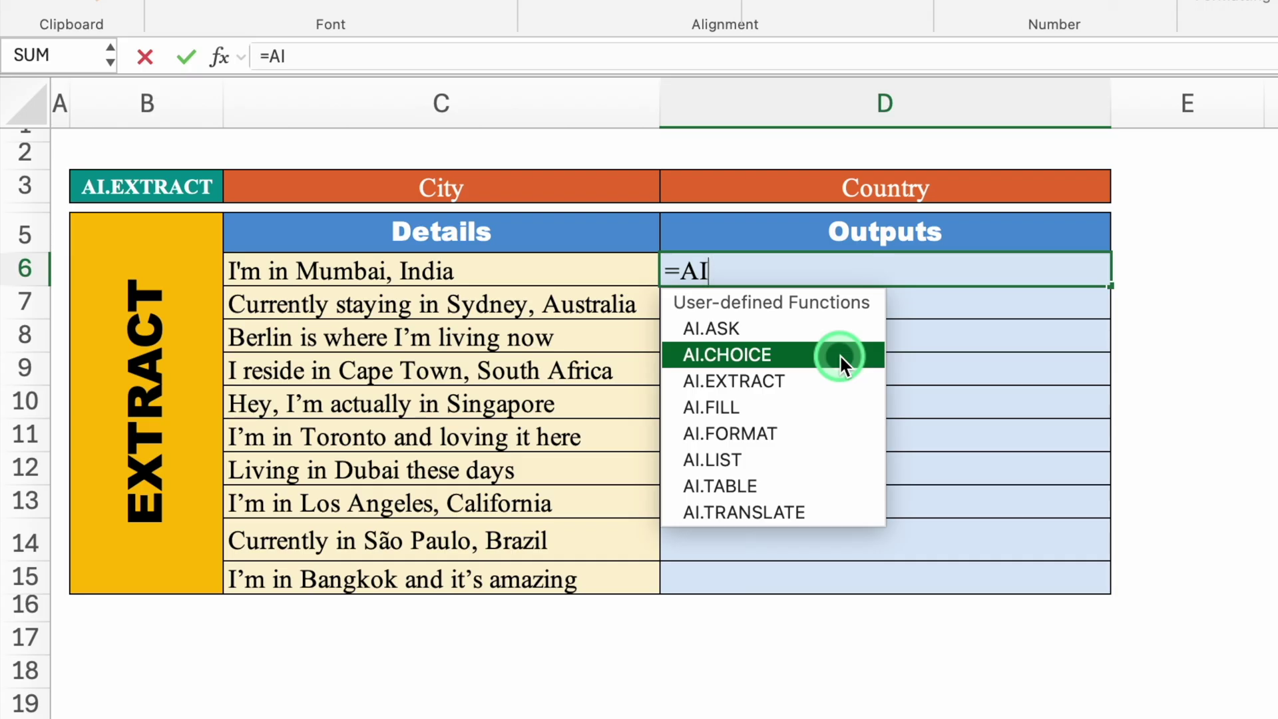
{"action": "double_click", "coordinate": [837, 379]}
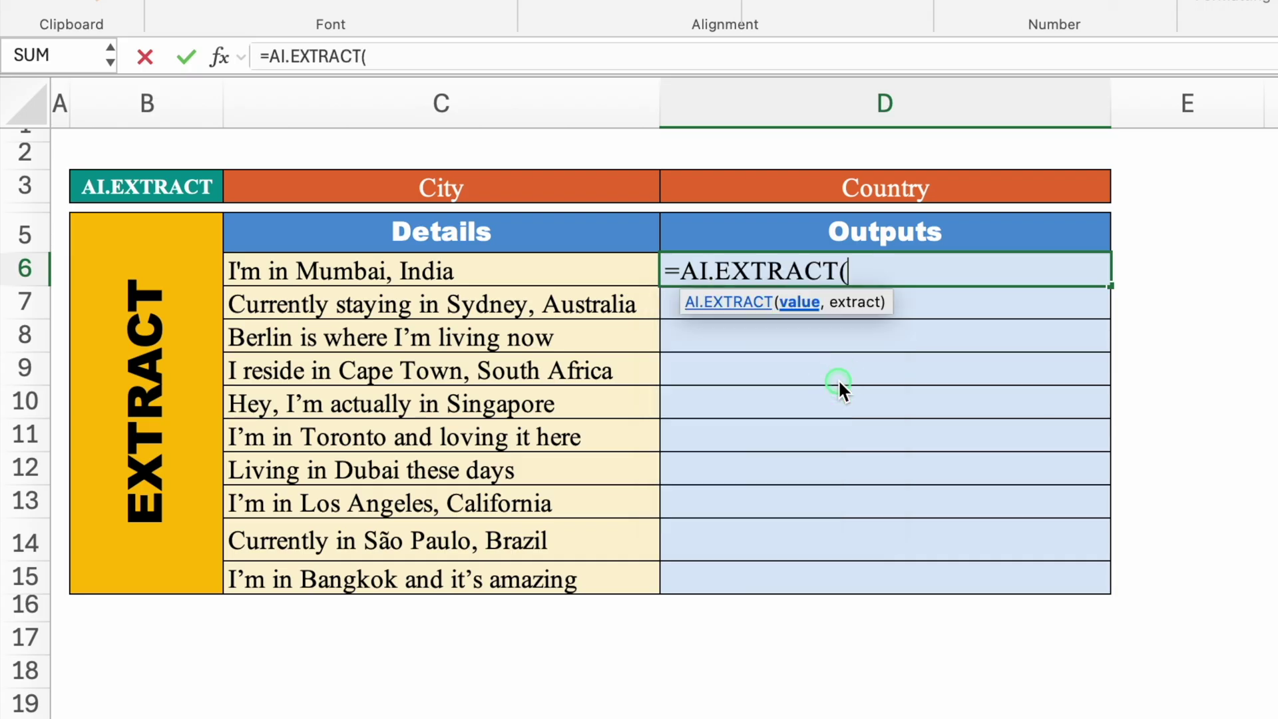
{"action": "left_click", "coordinate": [498, 265]}
{"action": "type", "text": ","}
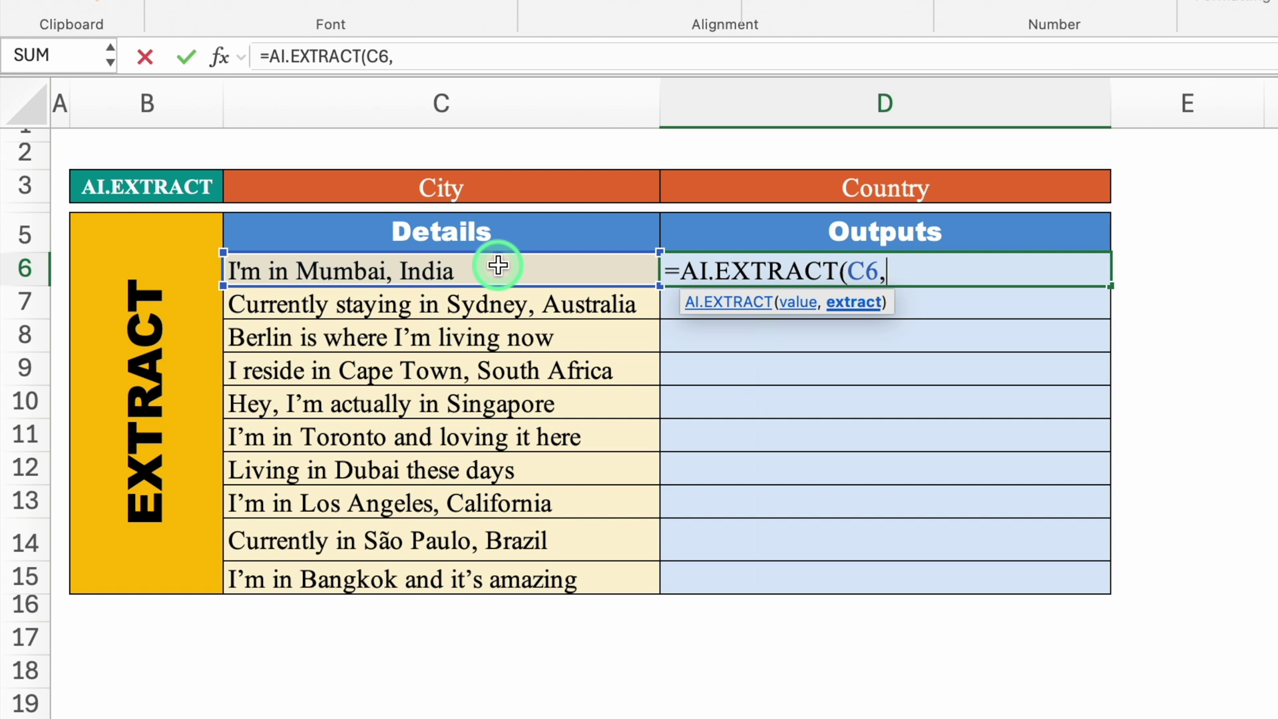
{"action": "left_click", "coordinate": [461, 187]}
{"action": "type", "text": ")"}
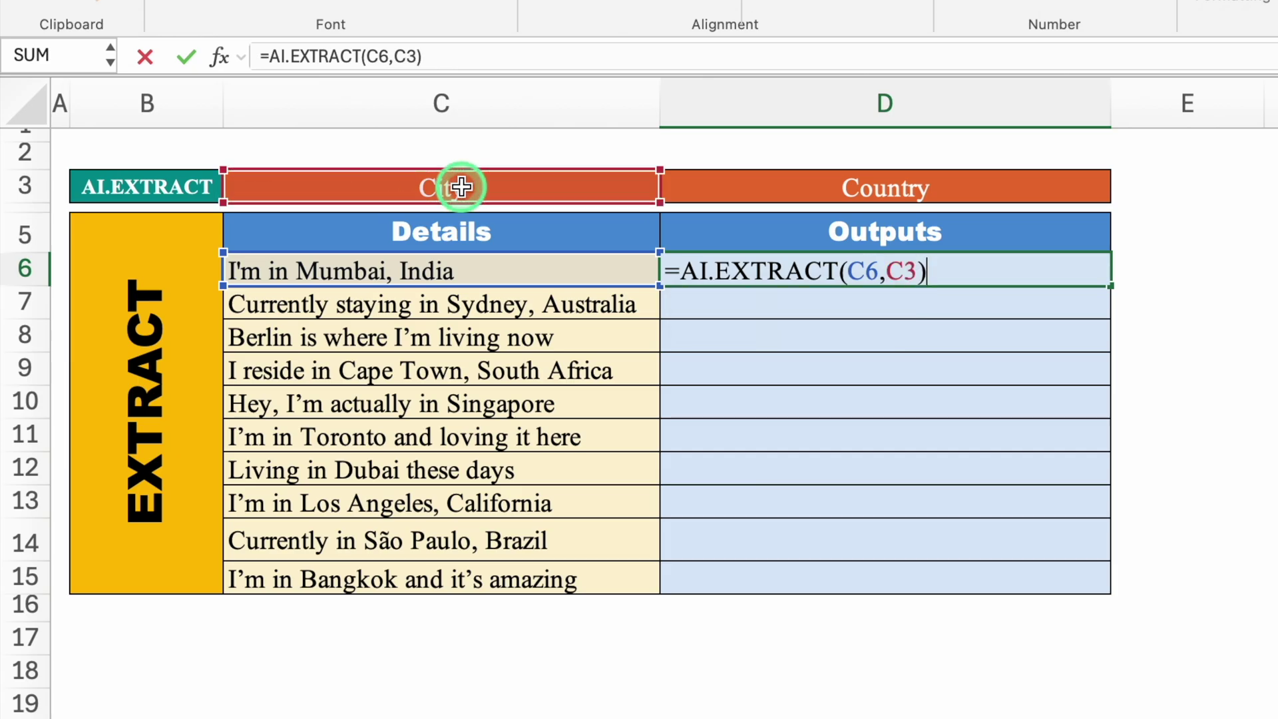
{"action": "key", "text": "Return"}
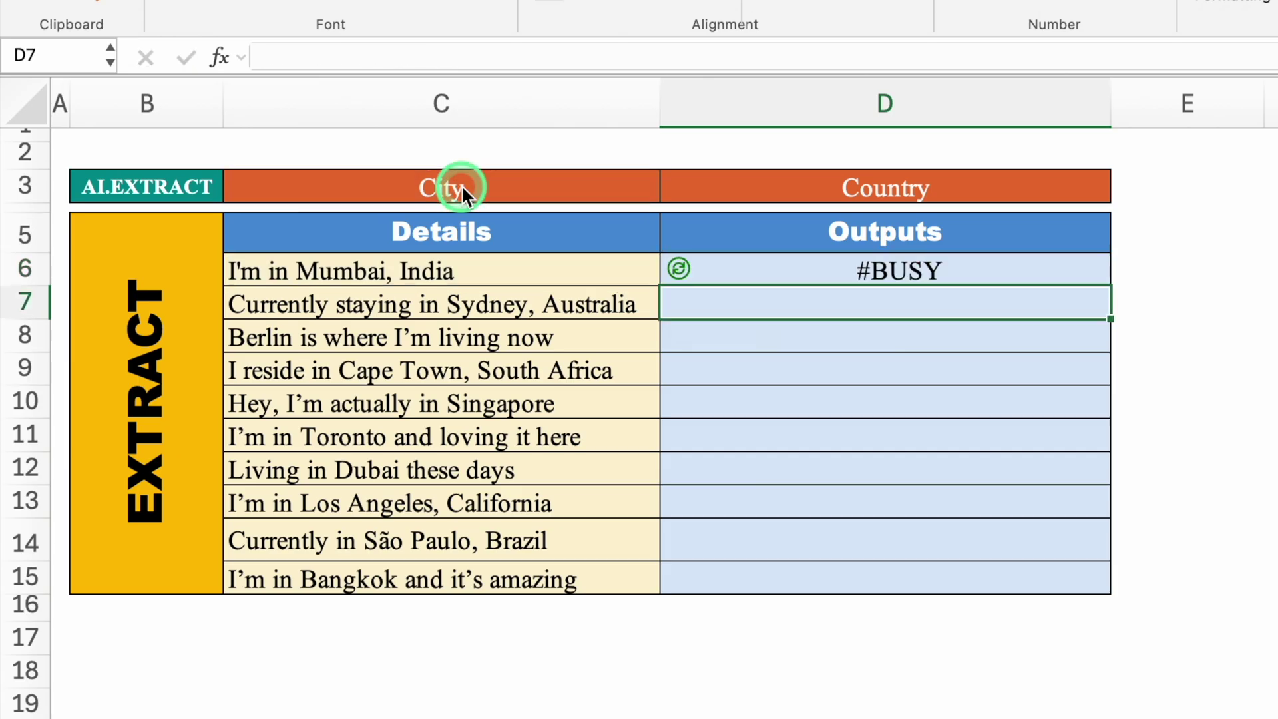
Step: Change the value argument of the AI.EXTRACT formula in D6 to the whole Details range C6:C15
{"action": "left_click", "coordinate": [744, 271]}
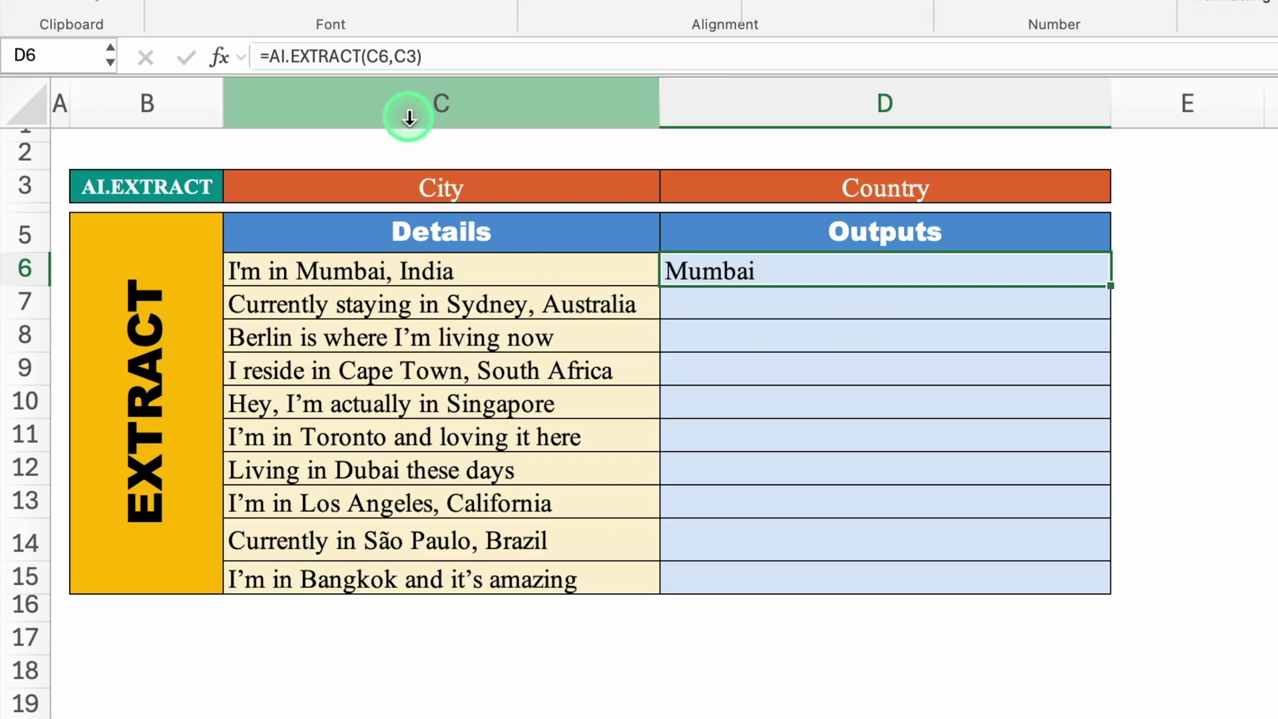
{"action": "double_click", "coordinate": [790, 269]}
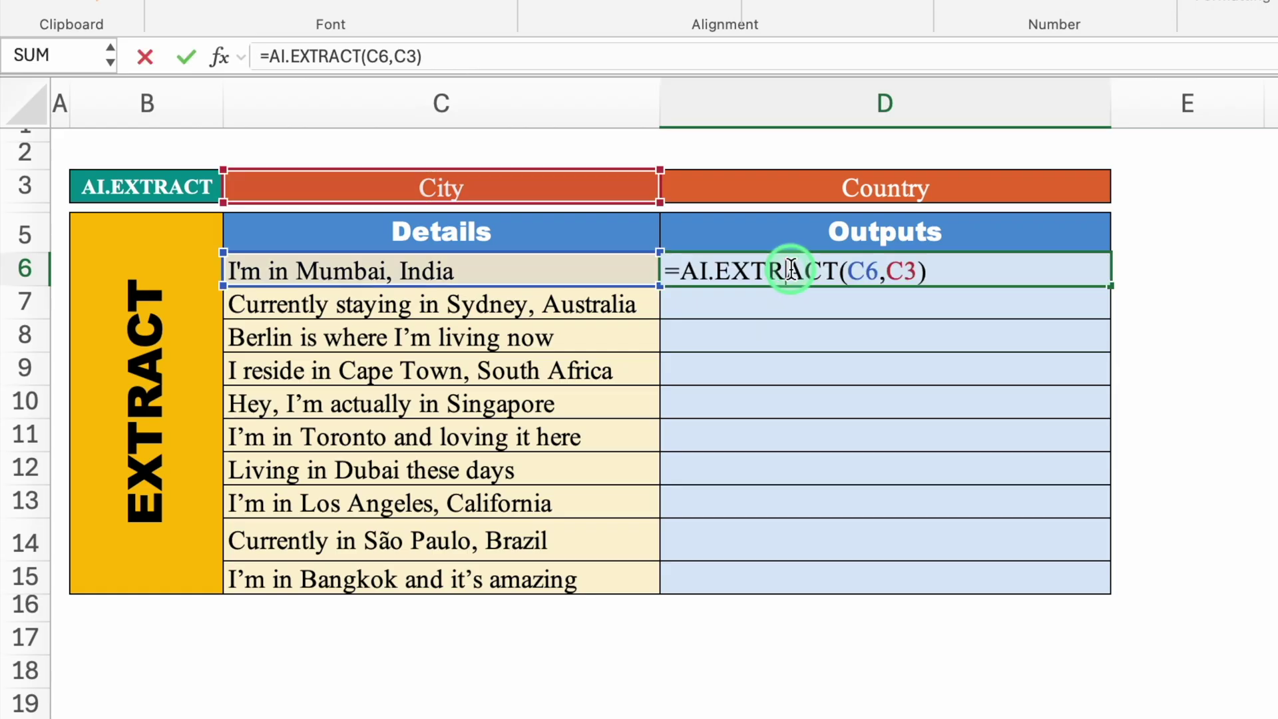
{"action": "left_click", "coordinate": [878, 270]}
{"action": "key", "text": "BackSpace"}
{"action": "key", "text": "BackSpace"}
{"action": "left_click", "coordinate": [534, 270]}
{"action": "left_click_drag", "start_coordinate": [534, 271], "coordinate": [552, 565]}
{"action": "key", "text": "Return"}
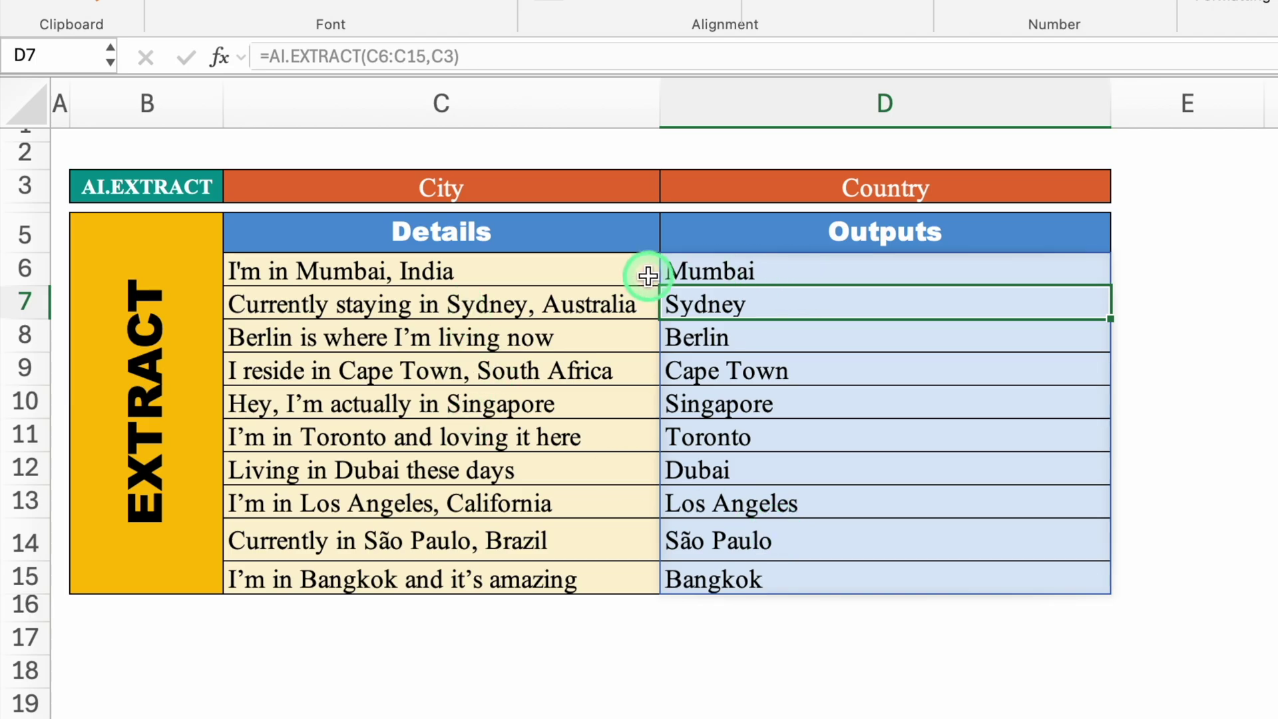
Step: Change the extract argument in D6 to Country cell D3 and check the outputs in D8, D11 to D13 and D15
{"action": "left_click", "coordinate": [798, 270]}
{"action": "double_click", "coordinate": [798, 270]}
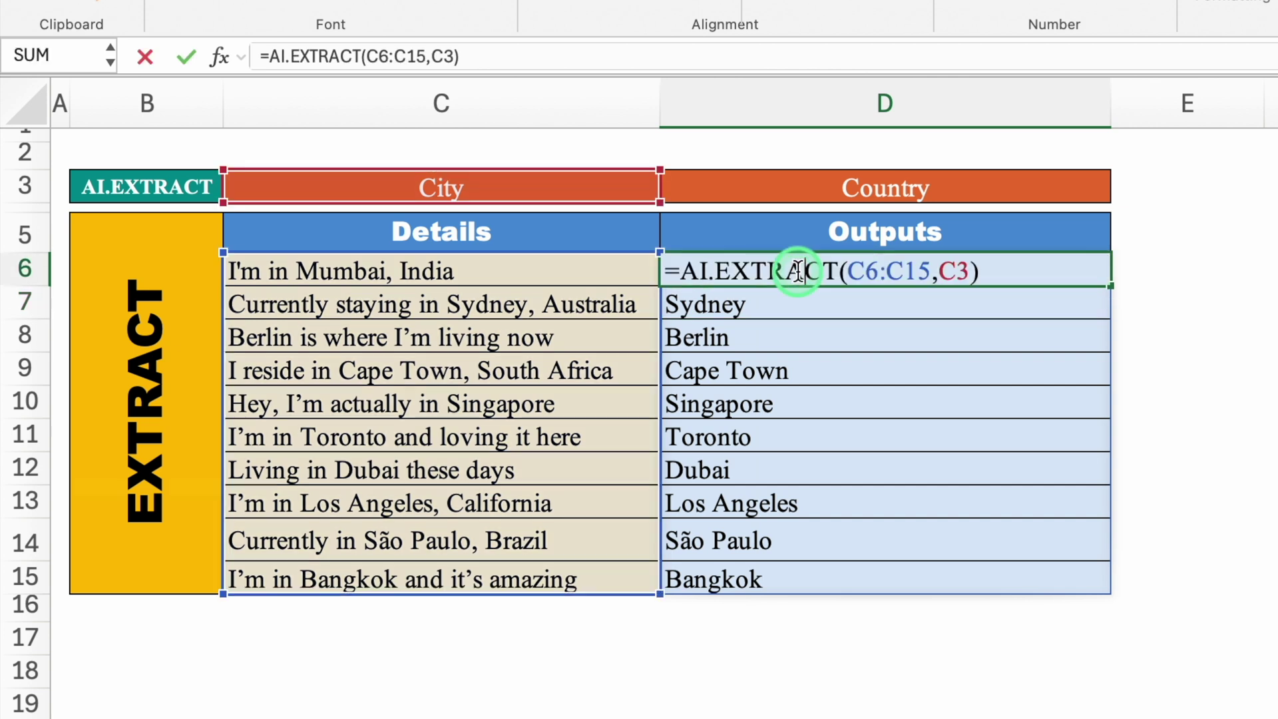
{"action": "left_click", "coordinate": [969, 271]}
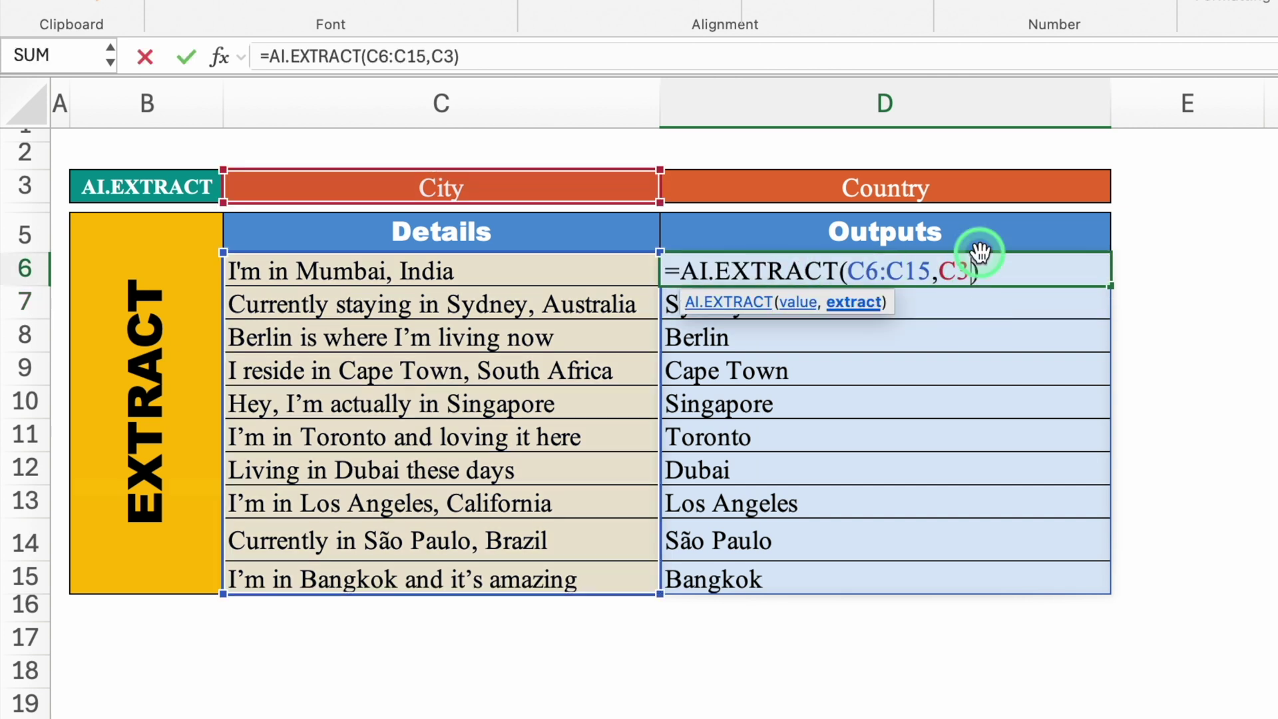
{"action": "key", "text": "BackSpace"}
{"action": "key", "text": "BackSpace"}
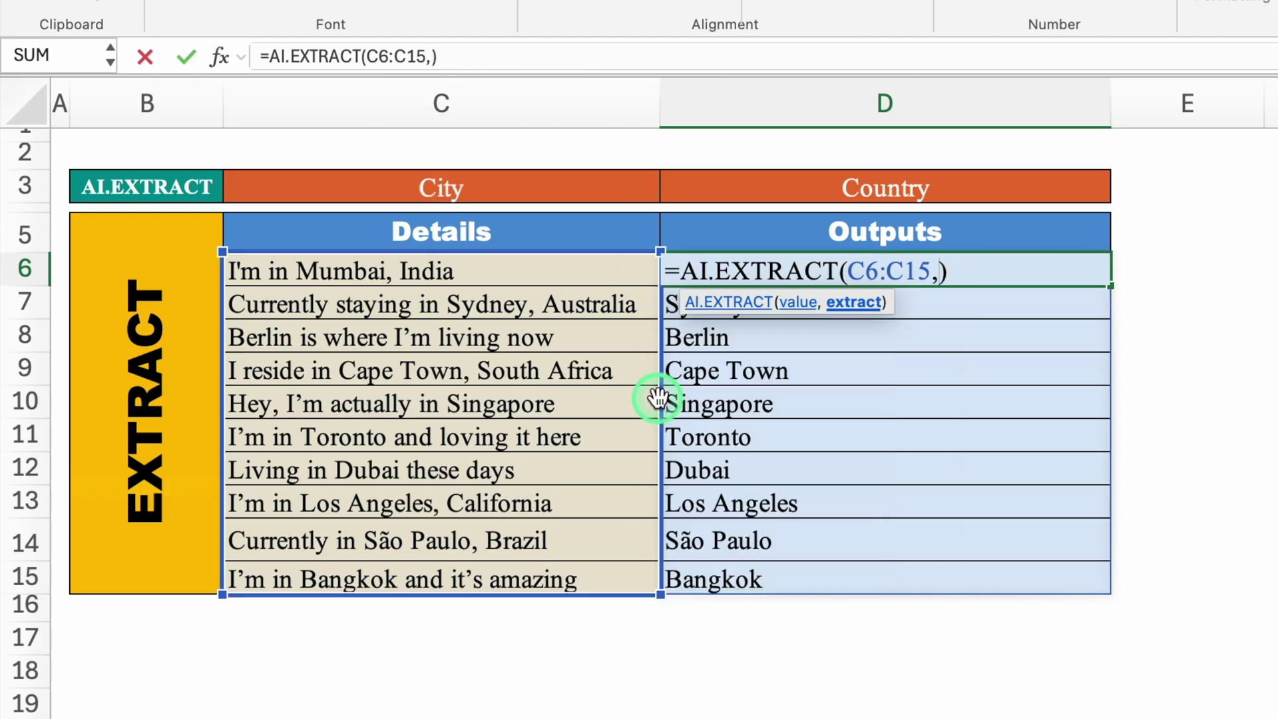
{"action": "left_click", "coordinate": [902, 183]}
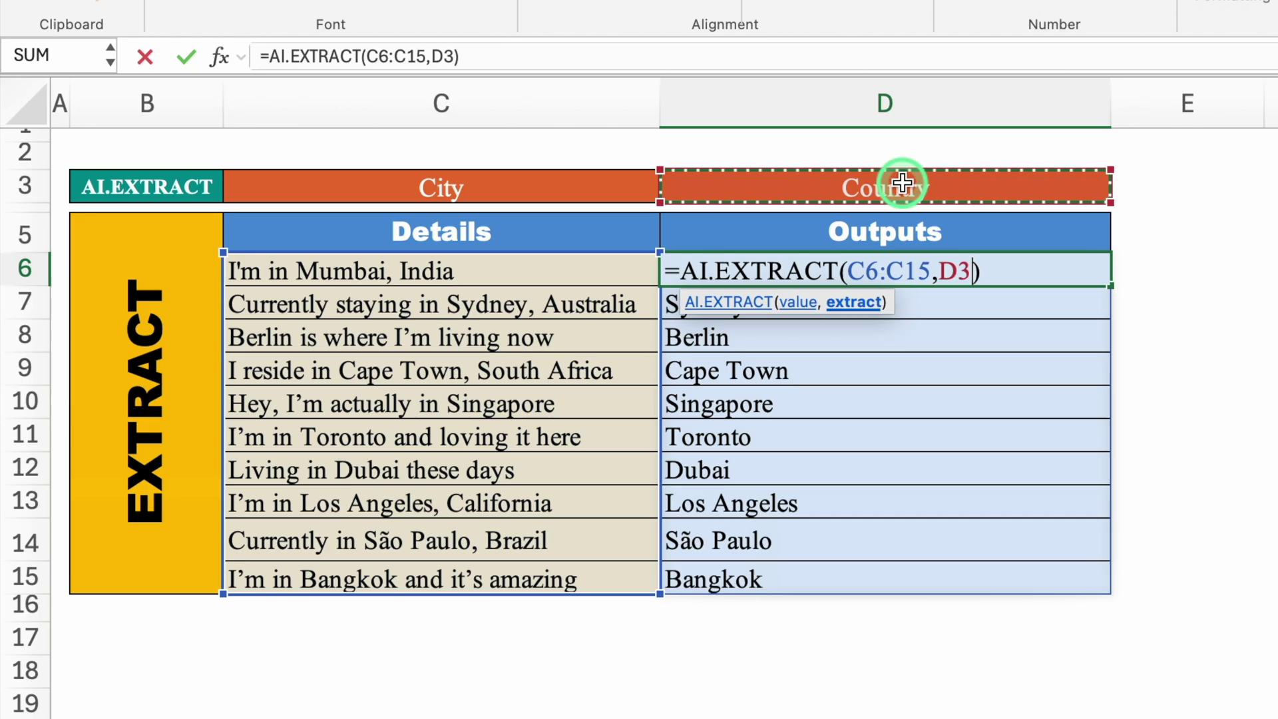
{"action": "key", "text": "Return"}
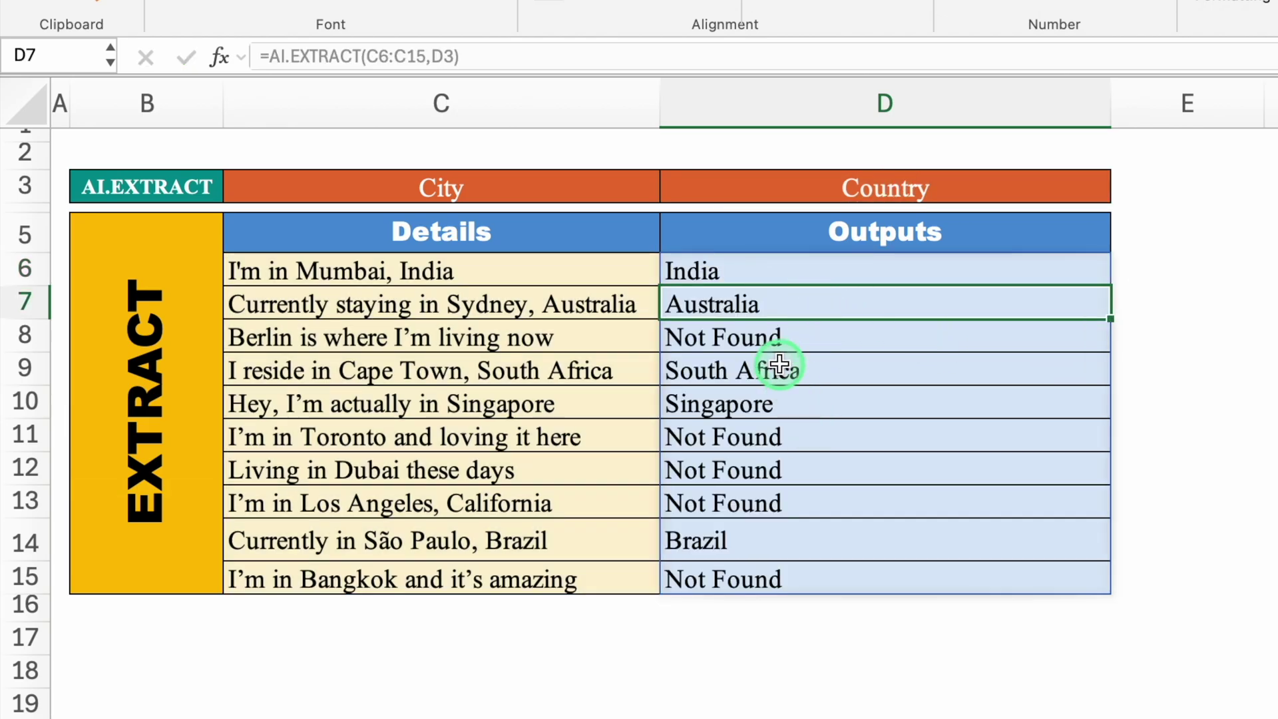
{"action": "left_click", "coordinate": [758, 335]}
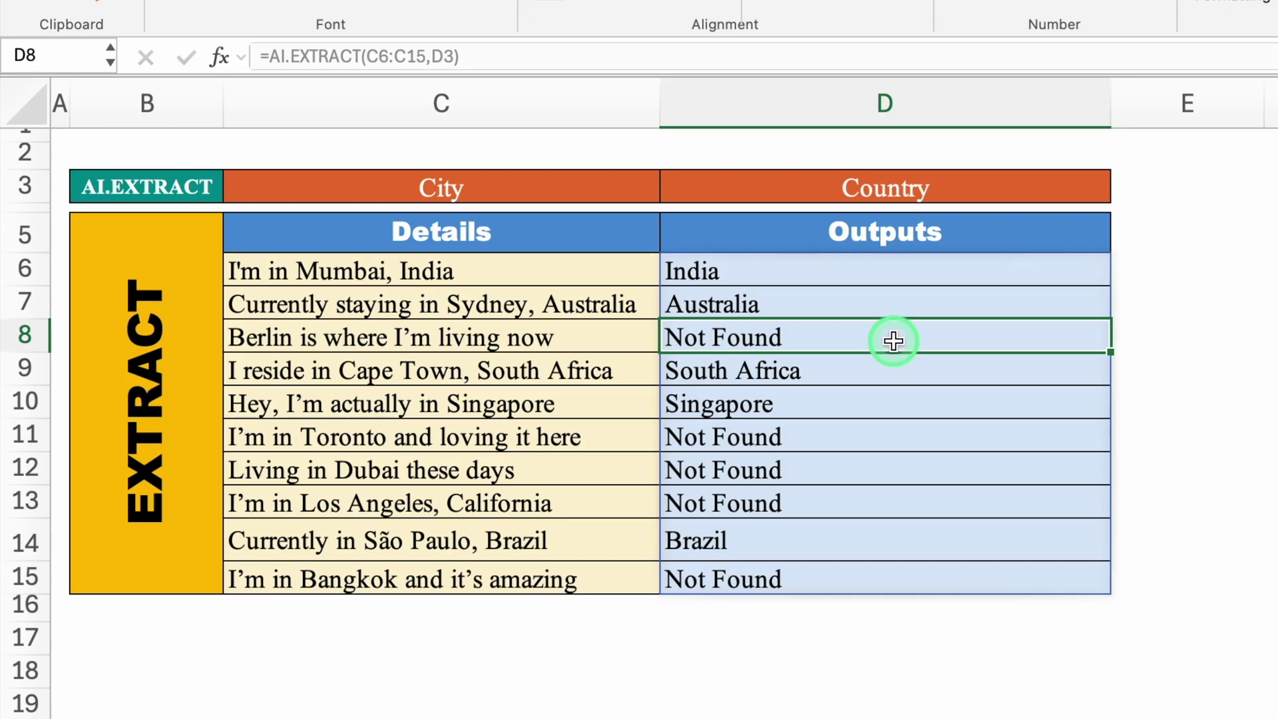
{"action": "left_click", "coordinate": [824, 436]}
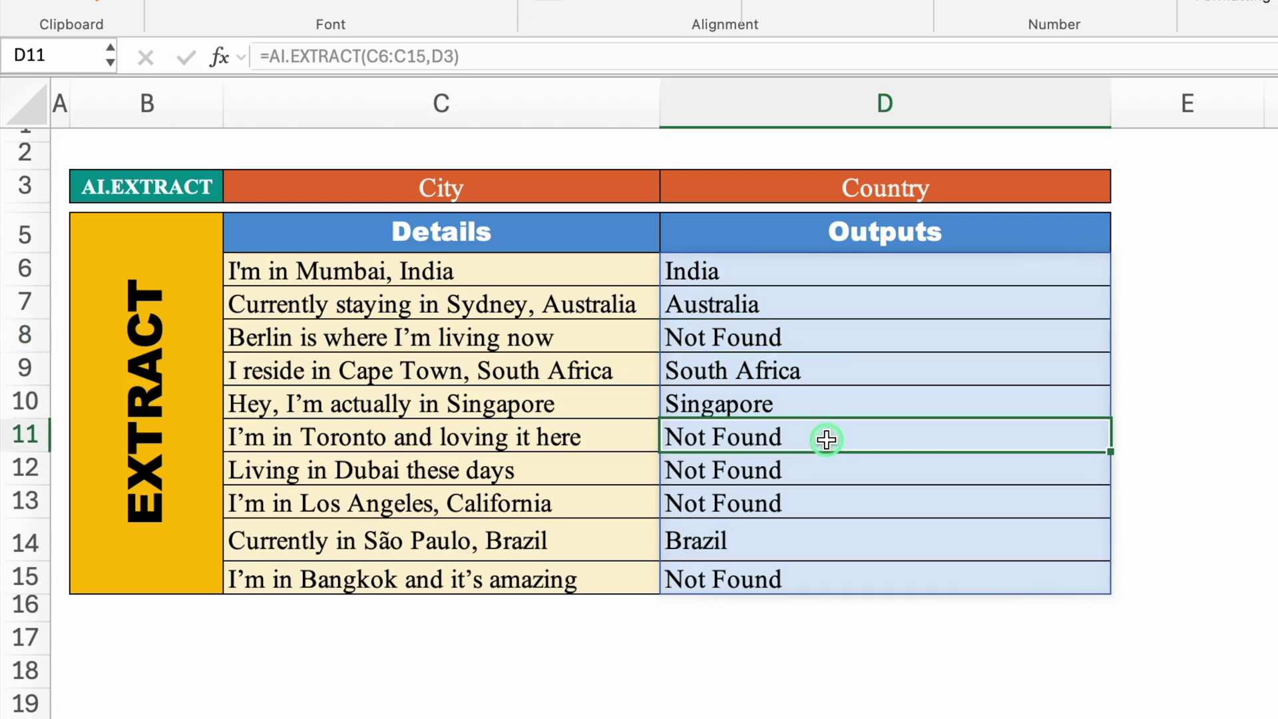
{"action": "left_click", "coordinate": [837, 471]}
{"action": "left_click", "coordinate": [844, 495]}
{"action": "left_click", "coordinate": [837, 577]}
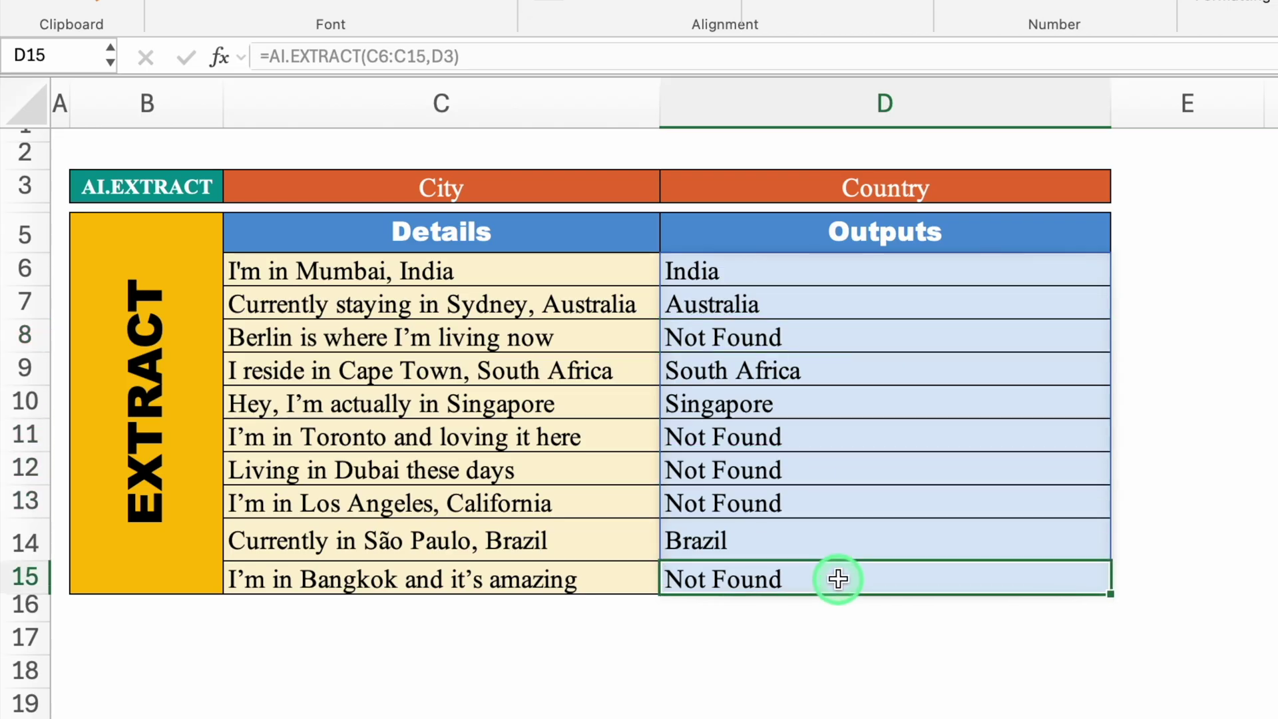
Step: Remove ", India" from the sentence in C6 so that it reads "I'm in Mumbai"
{"action": "left_click", "coordinate": [497, 271]}
{"action": "double_click", "coordinate": [499, 271]}
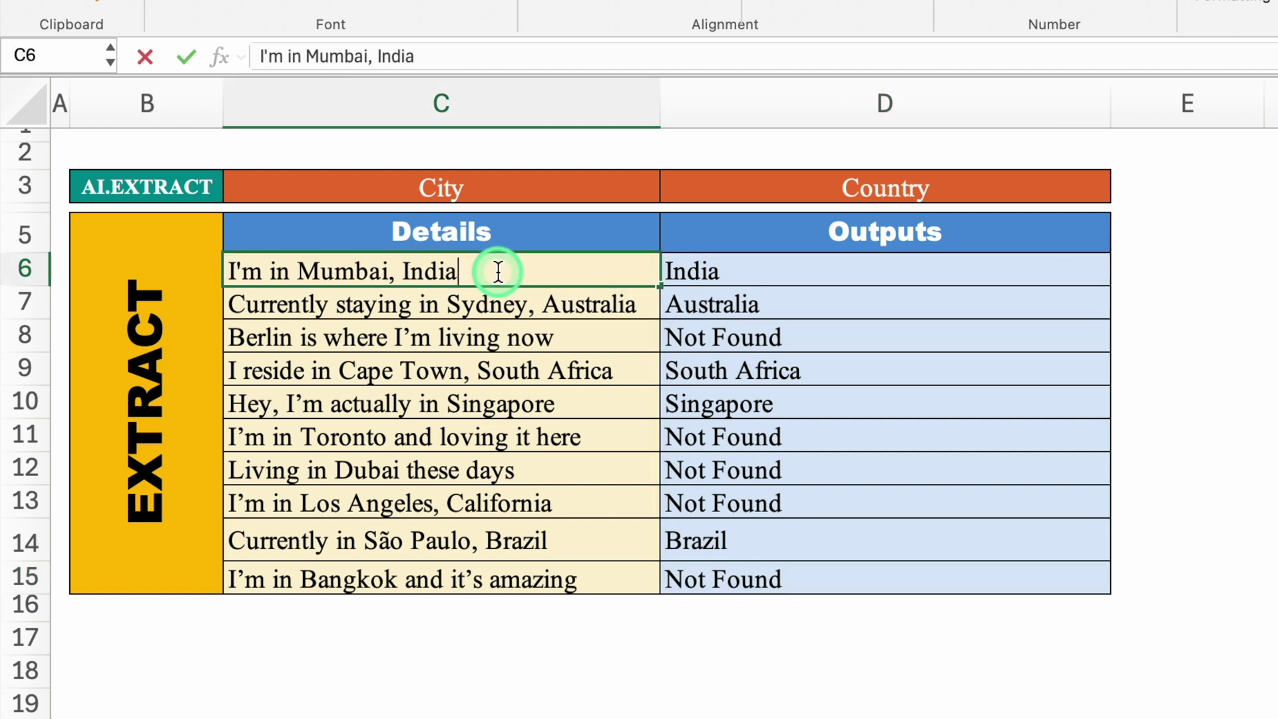
{"action": "key", "text": "BackSpace"}
{"action": "key", "text": "BackSpace"}
{"action": "key", "text": "BackSpace"}
{"action": "key", "text": "BackSpace"}
{"action": "key", "text": "BackSpace"}
{"action": "key", "text": "BackSpace"}
{"action": "key", "text": "BackSpace"}
{"action": "key", "text": "Return"}
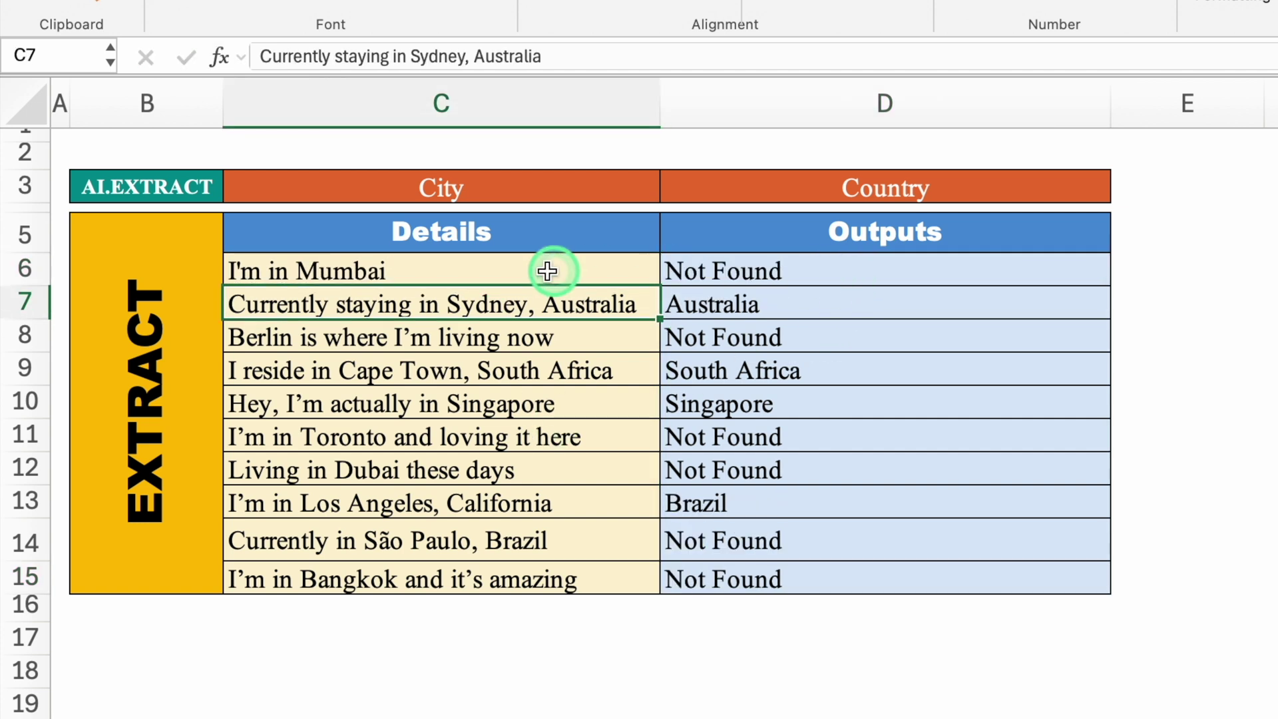
Step: Append ", Bharat" to the sentence in C6
{"action": "left_click", "coordinate": [486, 268]}
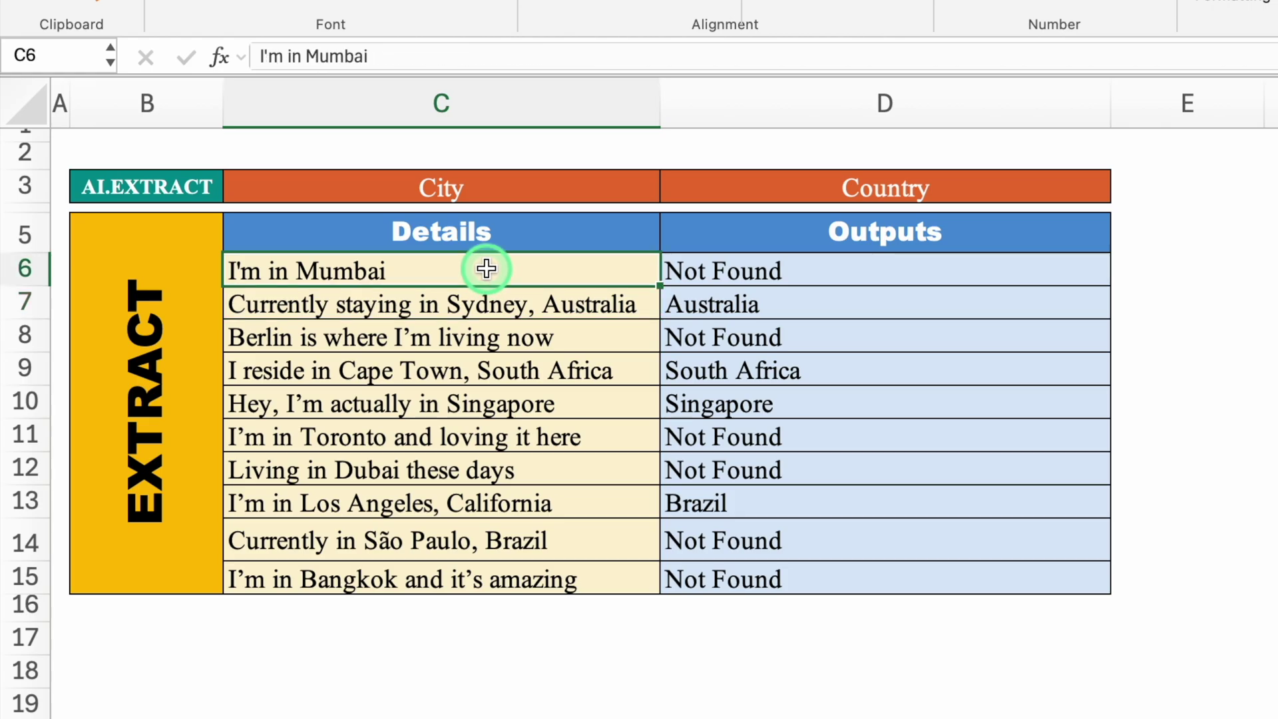
{"action": "double_click", "coordinate": [486, 268]}
{"action": "type", "text": ", "}
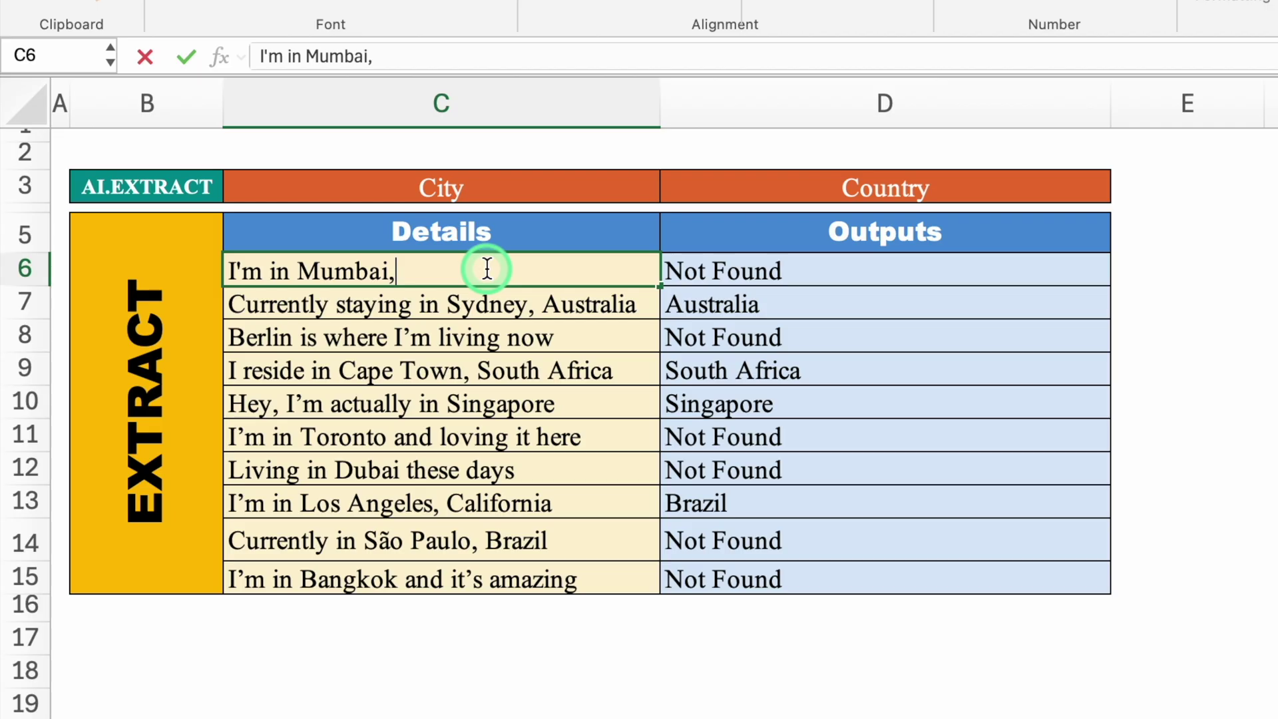
{"action": "type", "text": "Bharat"}
{"action": "key", "text": "Return"}
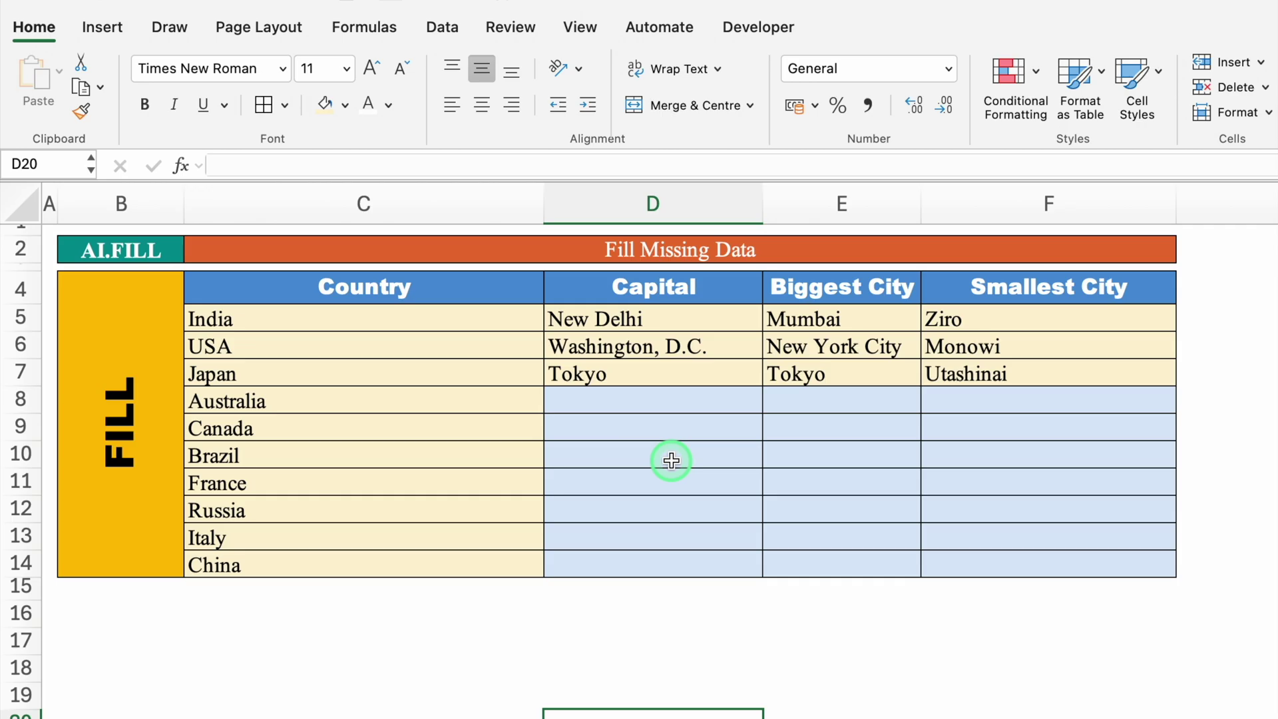
Step: Enter =AI.FILL(C4:F7,C8:C14) in D8 to complete the missing capitals and cities, and check Australia's filled row
{"action": "left_click", "coordinate": [632, 401]}
{"action": "type", "text": "=AI"}
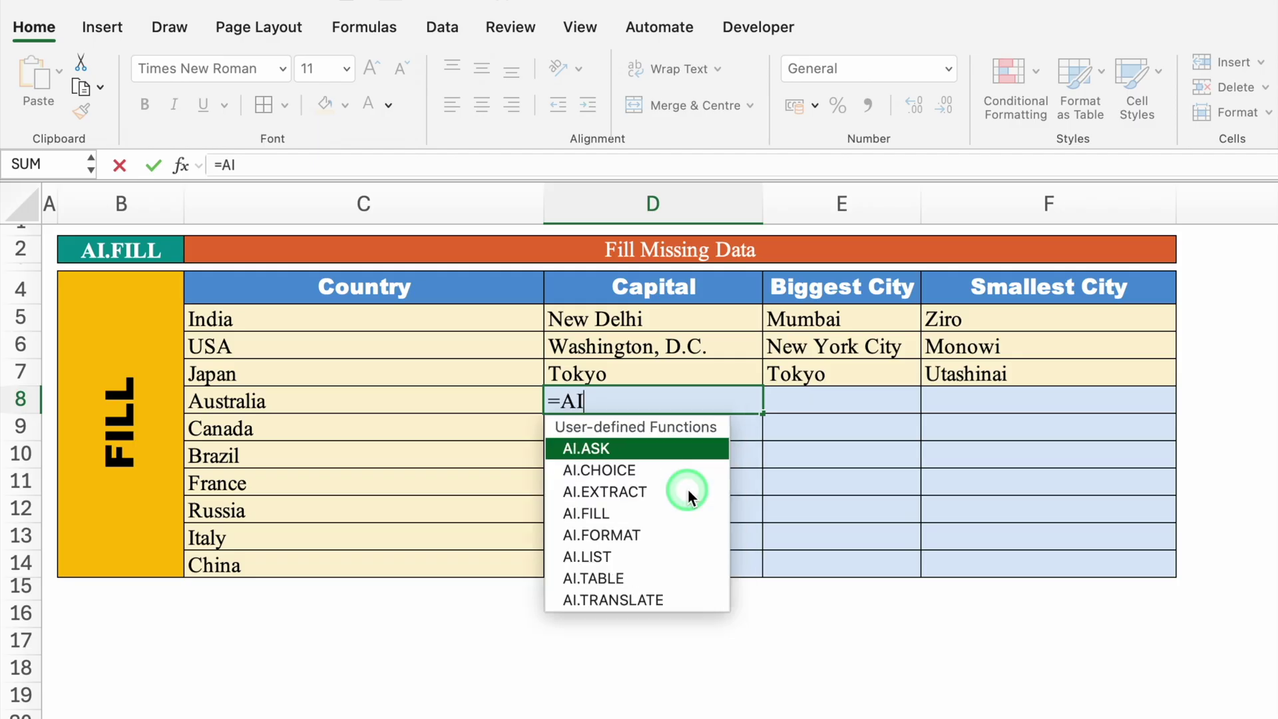
{"action": "type", "text": ".FILL("}
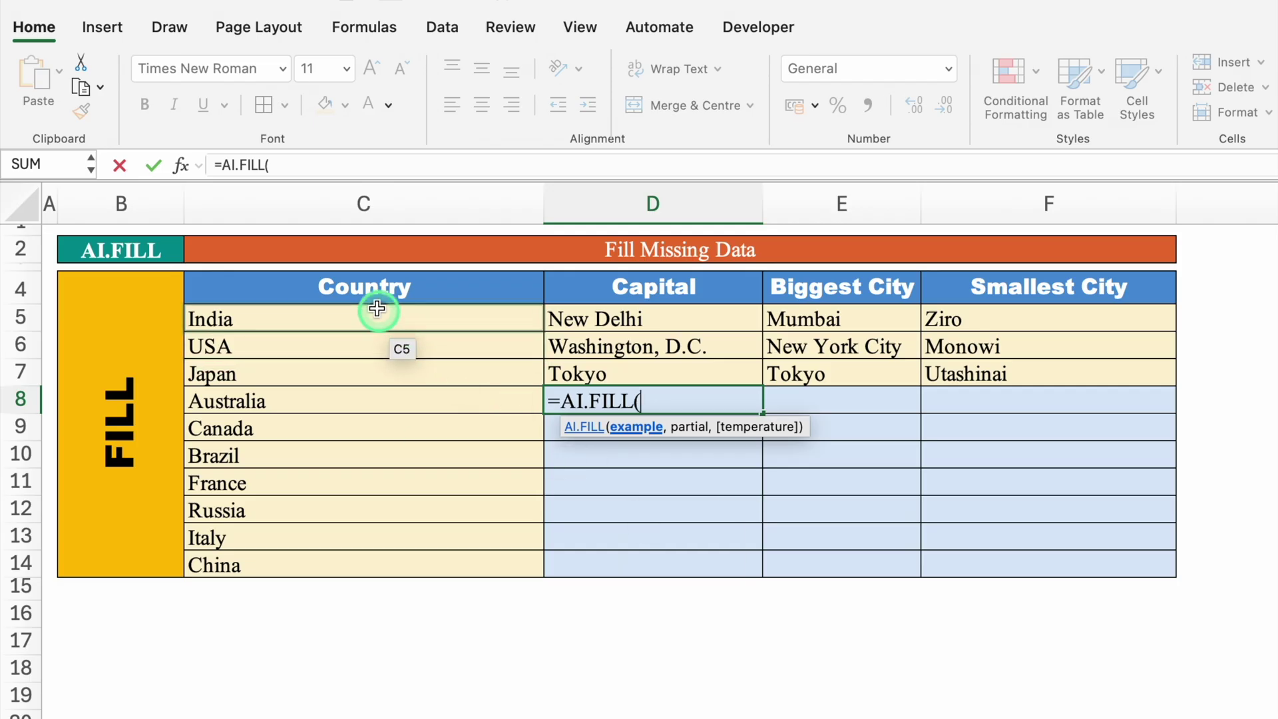
{"action": "left_click_drag", "start_coordinate": [356, 285], "coordinate": [1027, 362]}
{"action": "type", "text": ","}
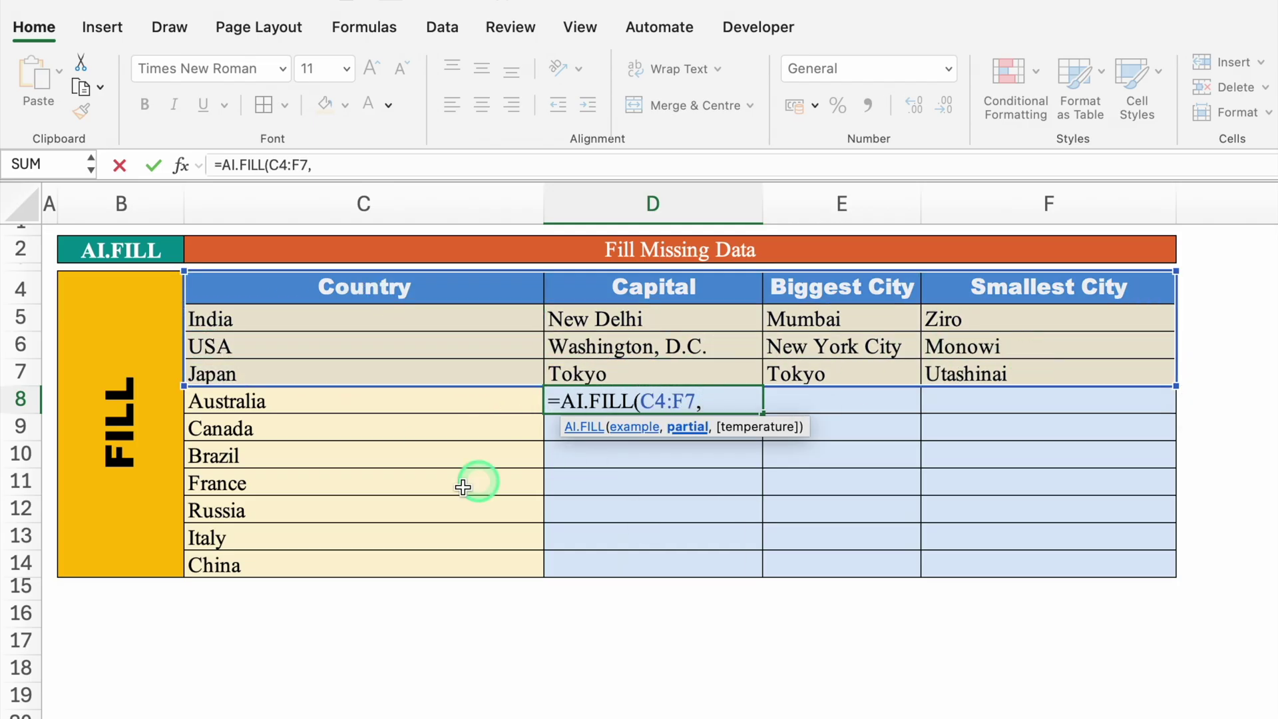
{"action": "left_click_drag", "start_coordinate": [336, 398], "coordinate": [357, 555]}
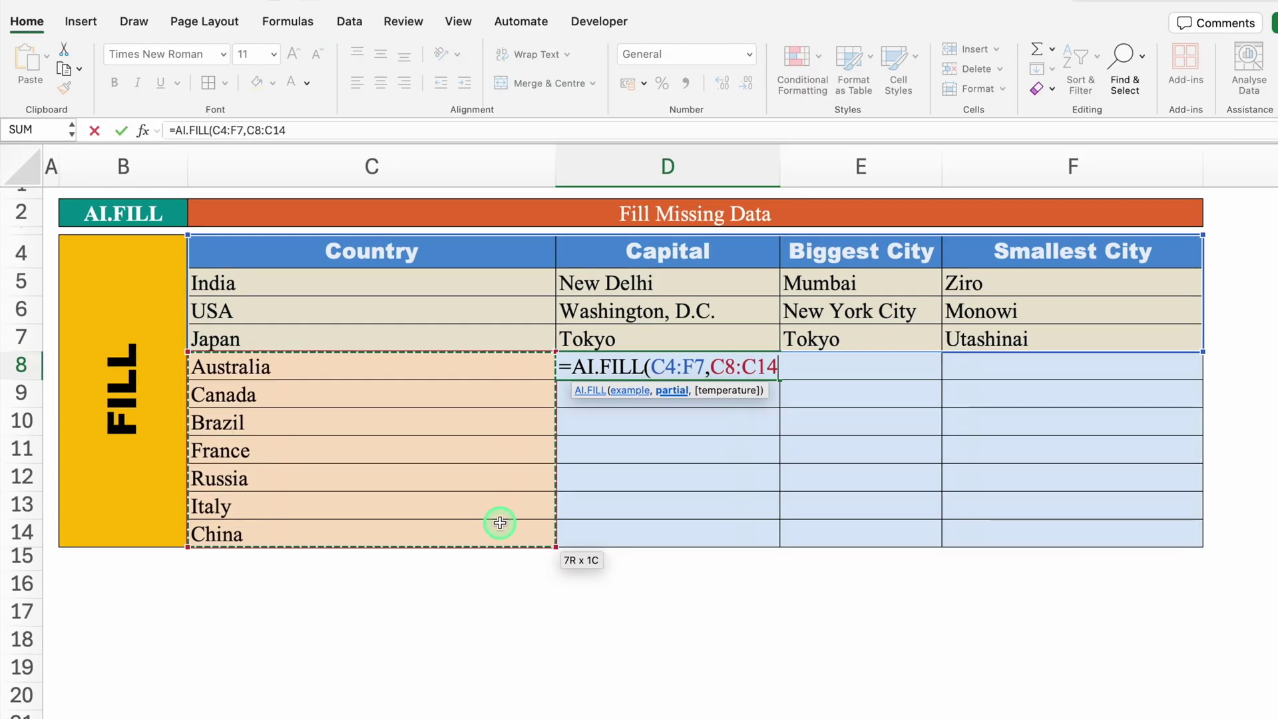
{"action": "type", "text": ")"}
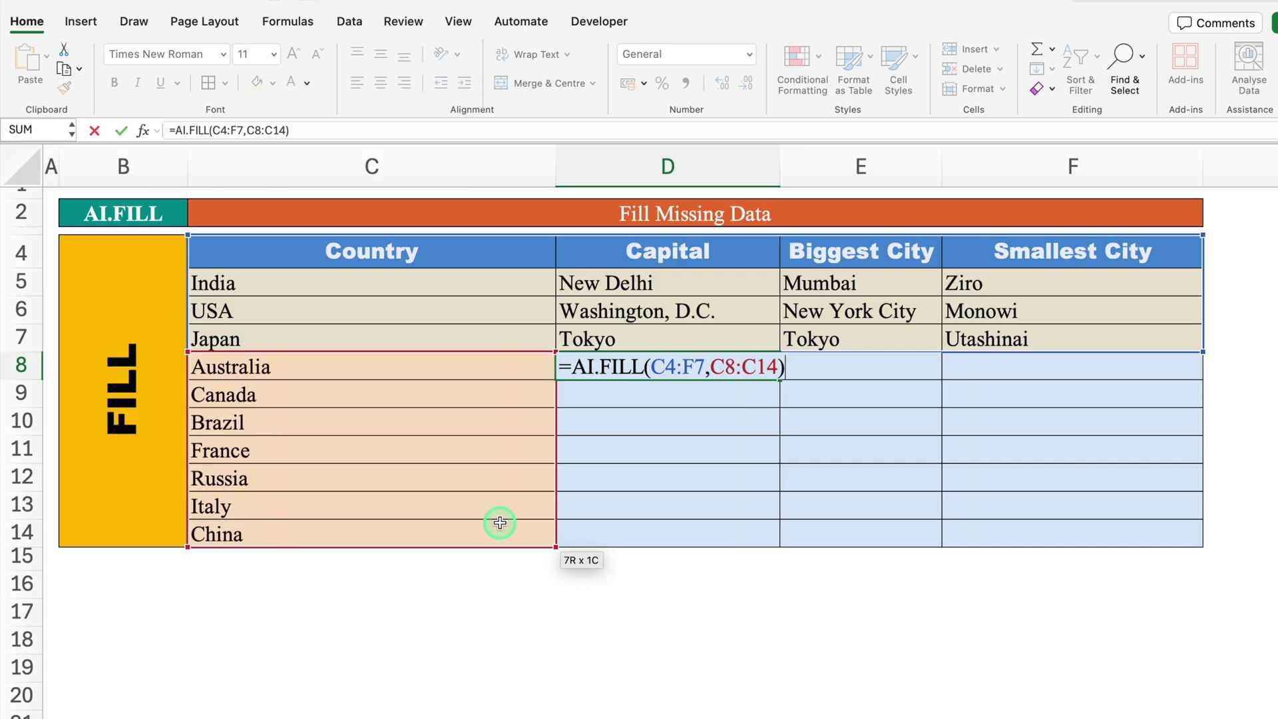
{"action": "key", "text": "Return"}
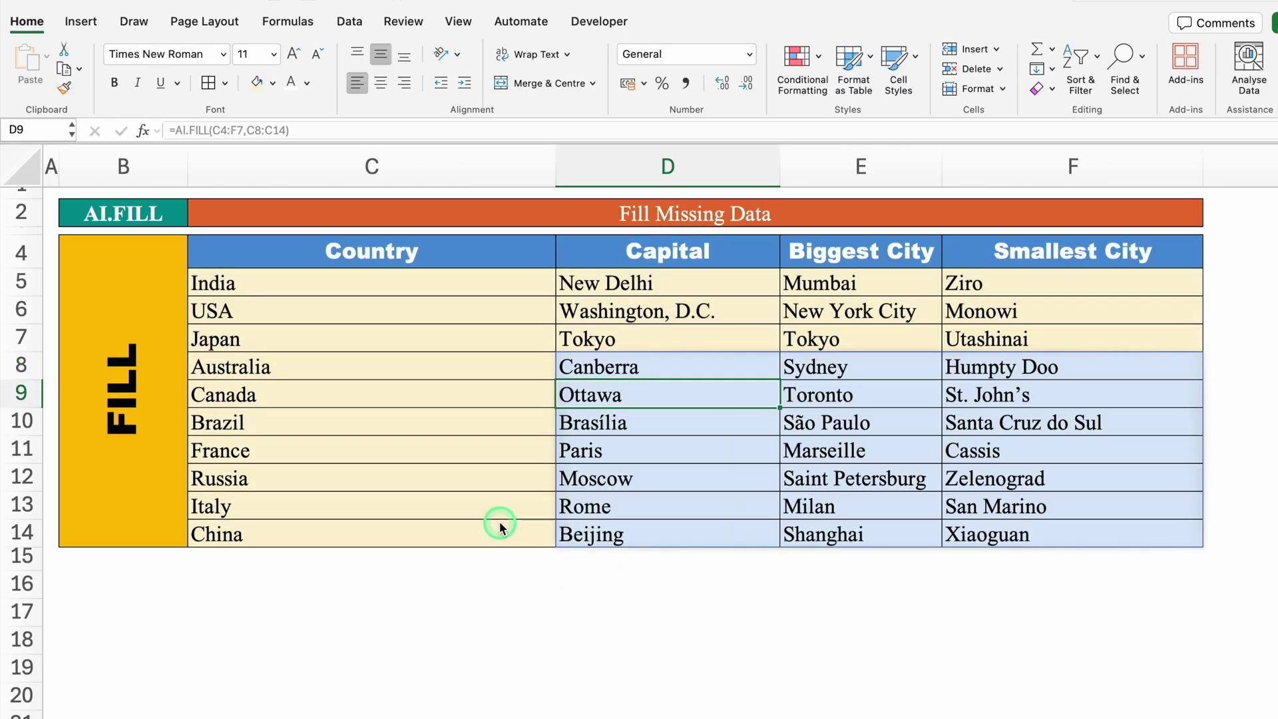
{"action": "left_click", "coordinate": [426, 386]}
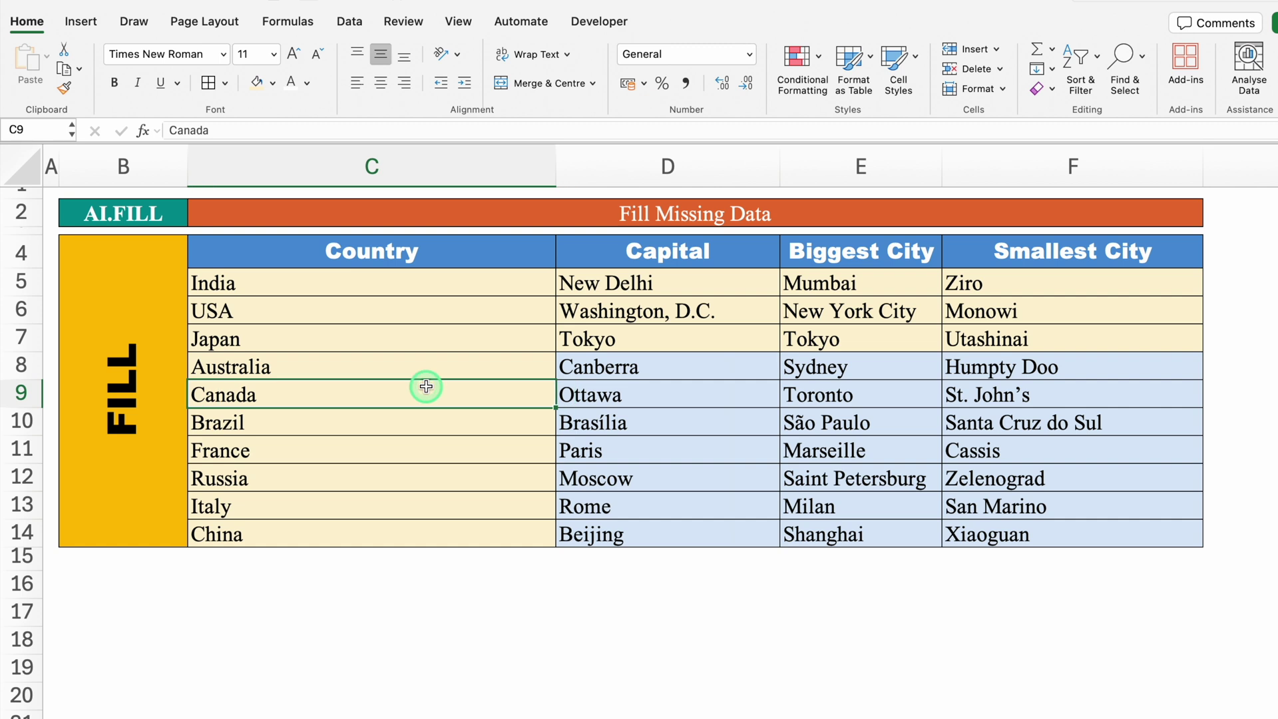
{"action": "left_click", "coordinate": [638, 366]}
{"action": "left_click", "coordinate": [813, 369]}
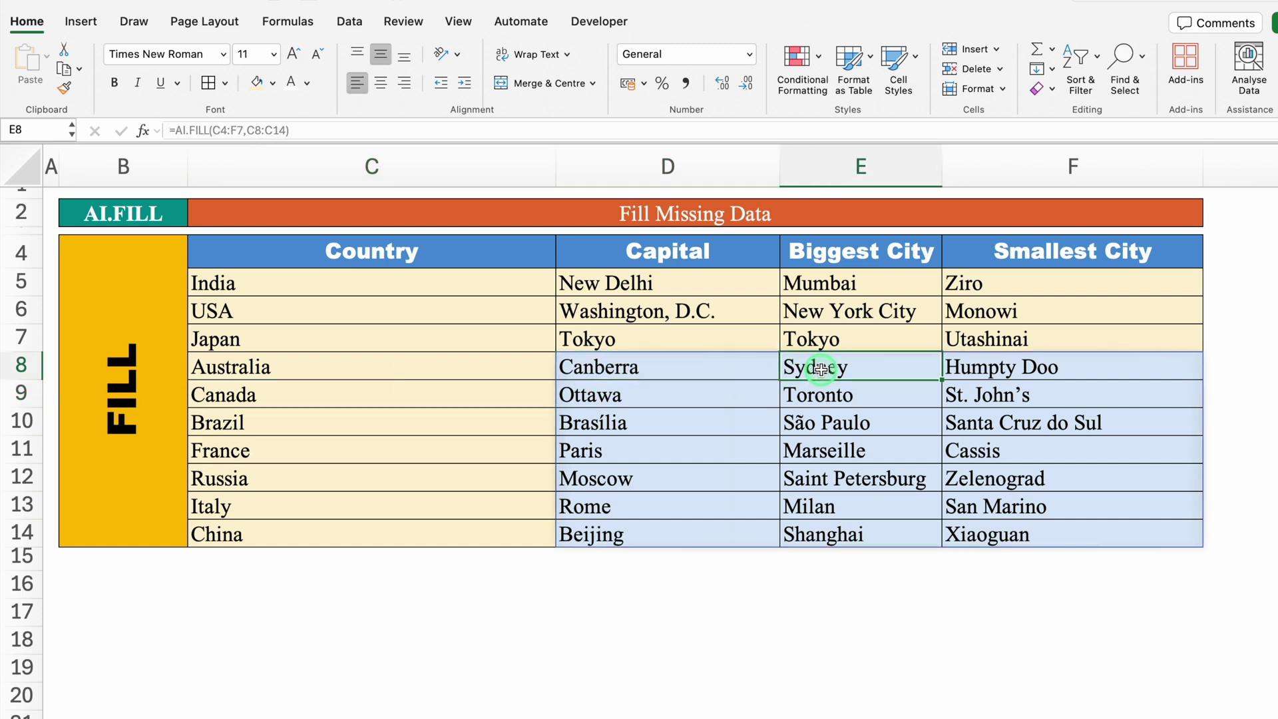
{"action": "left_click", "coordinate": [985, 370]}
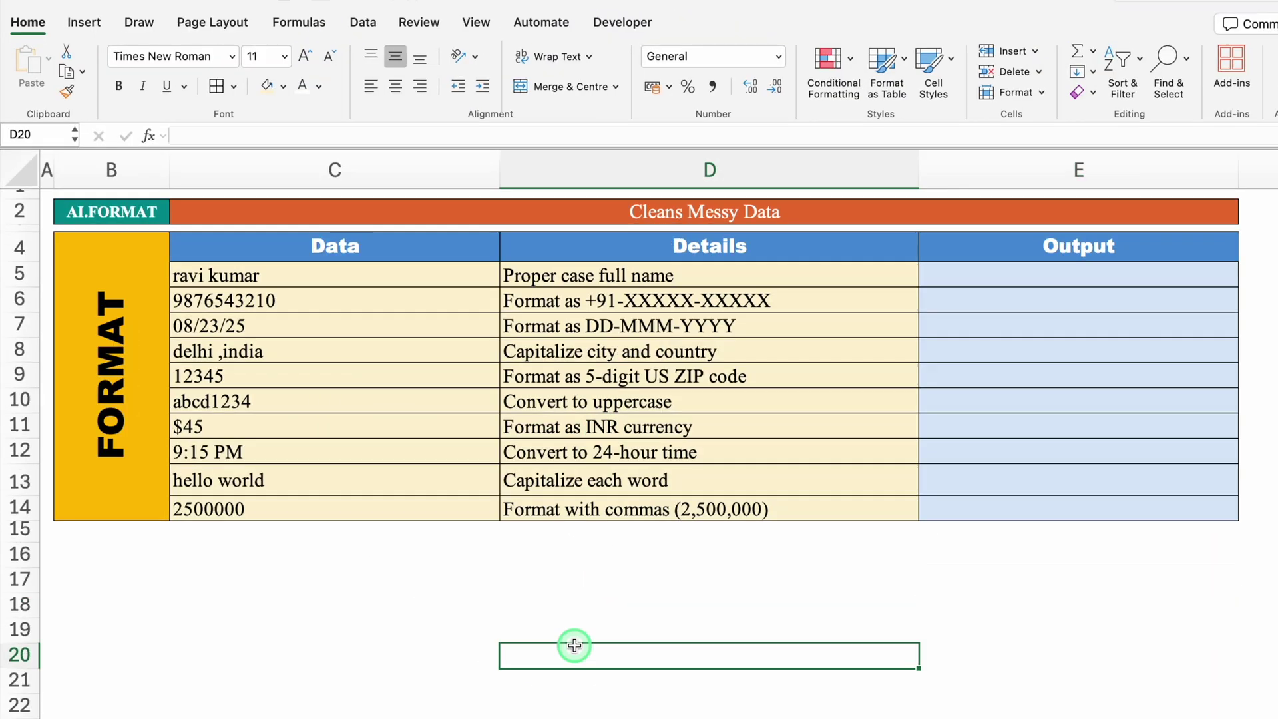
Step: Examine the messy Data entries in C5 to C7 and C11 and their formatting instructions in D5, D6 and D11
{"action": "left_click", "coordinate": [429, 279]}
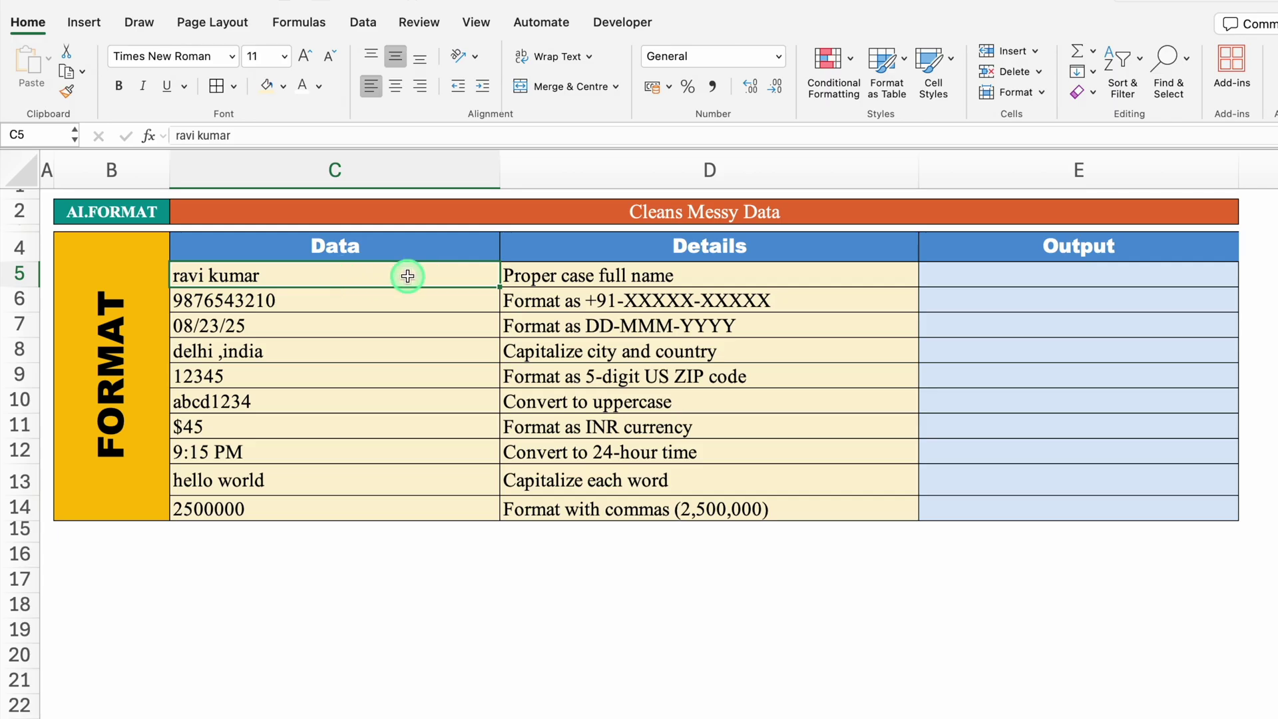
{"action": "left_click", "coordinate": [380, 302]}
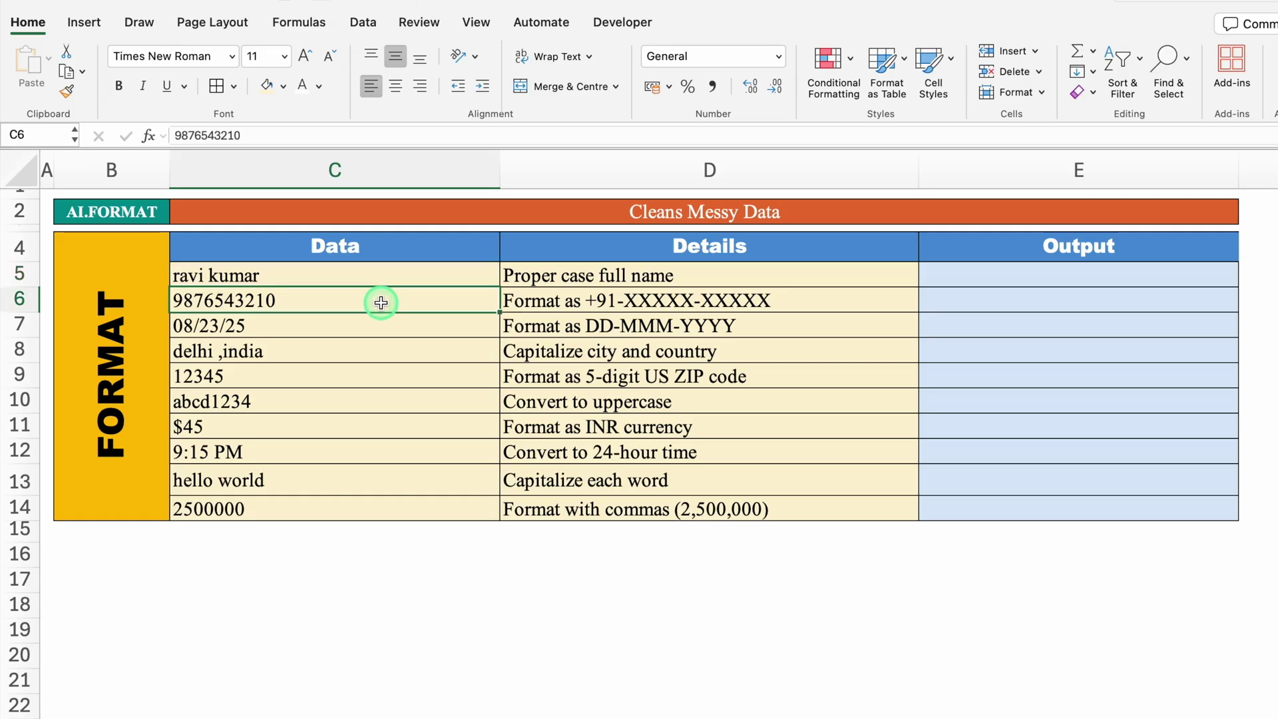
{"action": "left_click", "coordinate": [376, 327]}
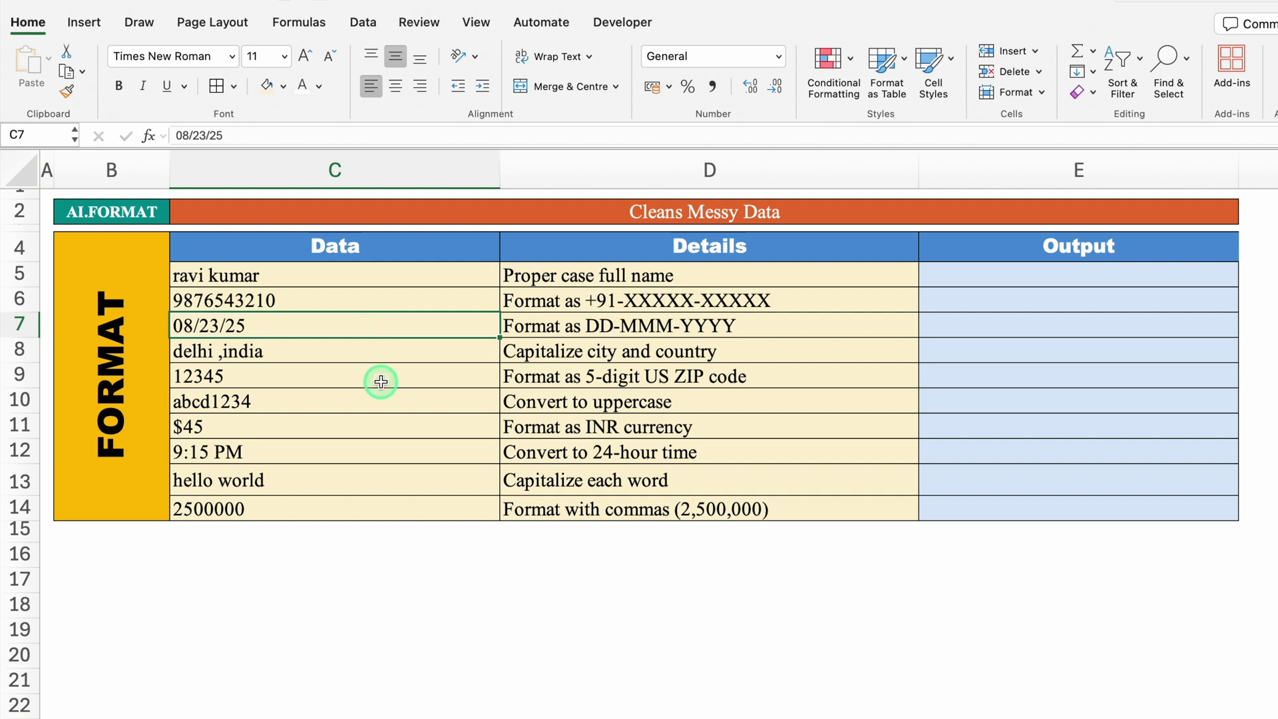
{"action": "left_click", "coordinate": [759, 248]}
{"action": "left_click", "coordinate": [761, 275]}
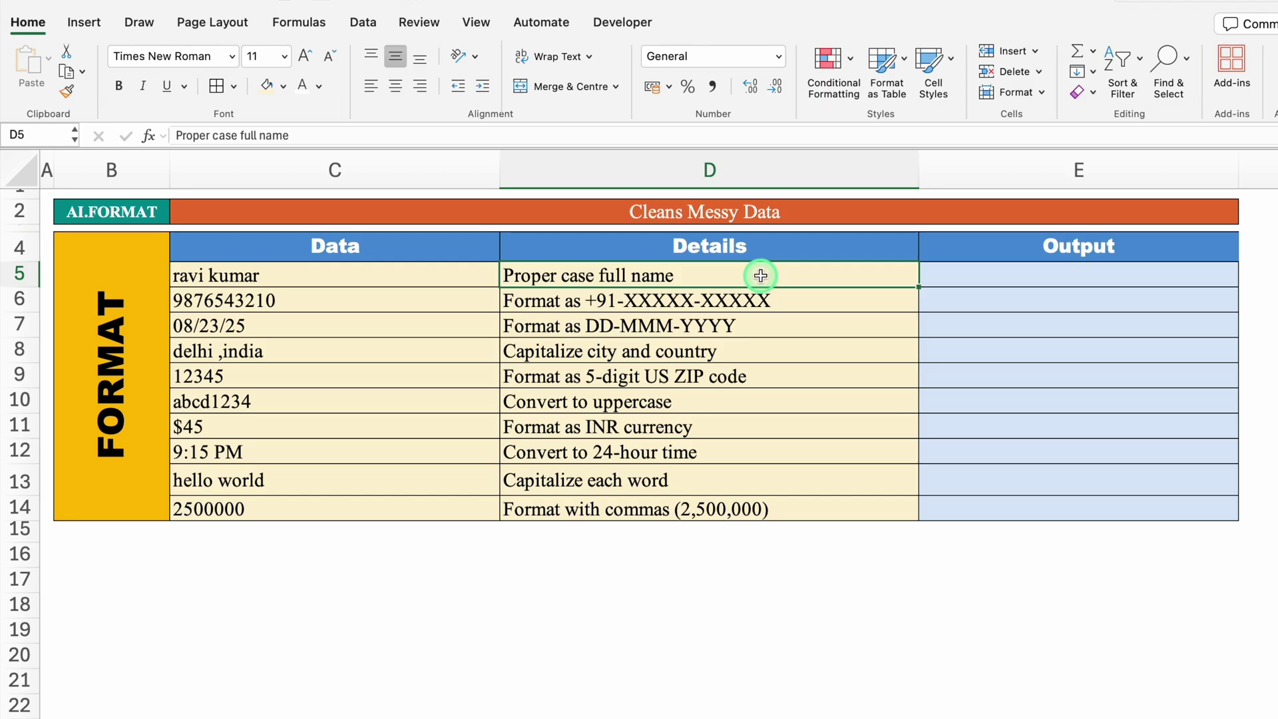
{"action": "left_click", "coordinate": [809, 304]}
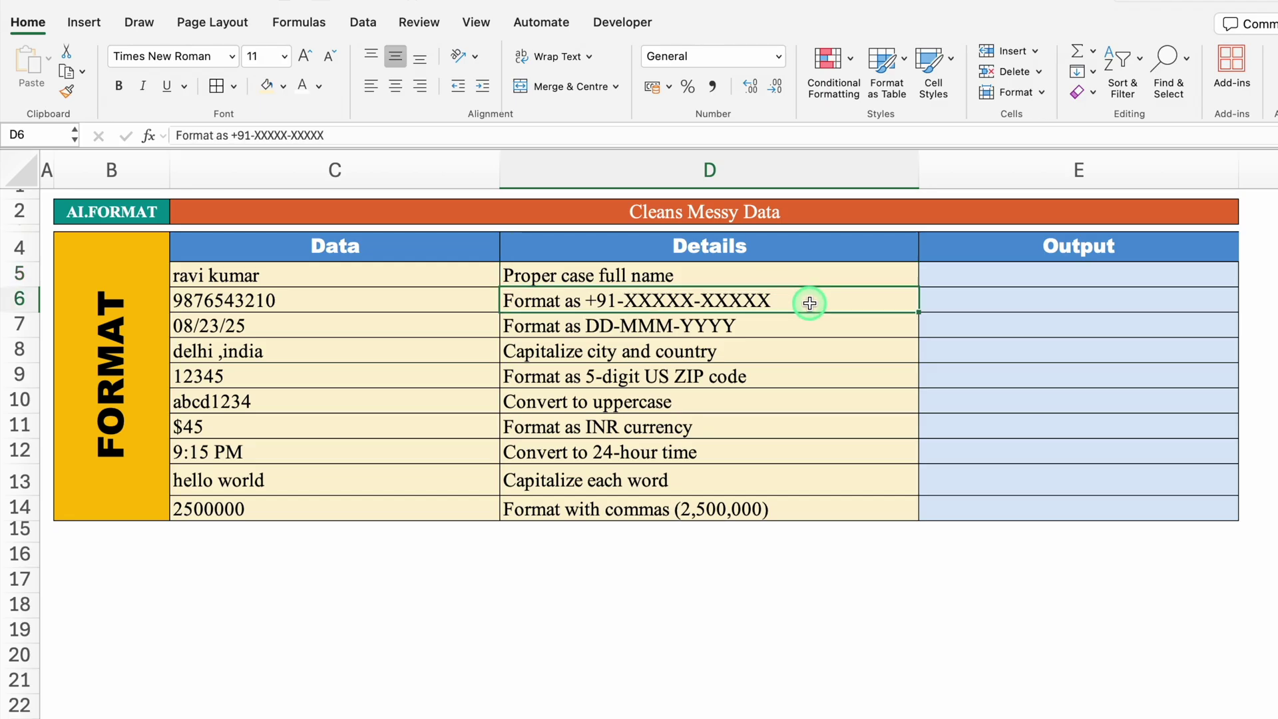
{"action": "left_click", "coordinate": [472, 430]}
{"action": "left_click", "coordinate": [591, 431]}
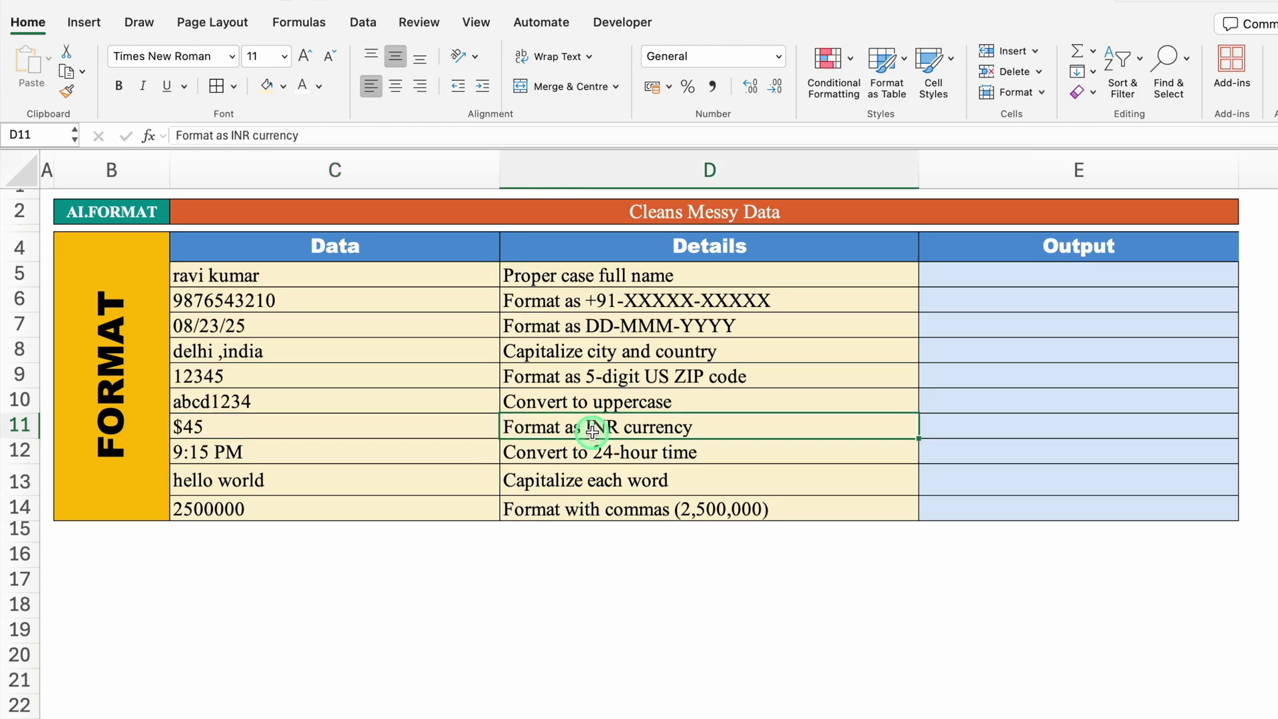
Step: Enter =AI.FORMAT(C5,D5) in the first Output cell E5 and copy the formula down through E14
{"action": "left_click", "coordinate": [982, 280]}
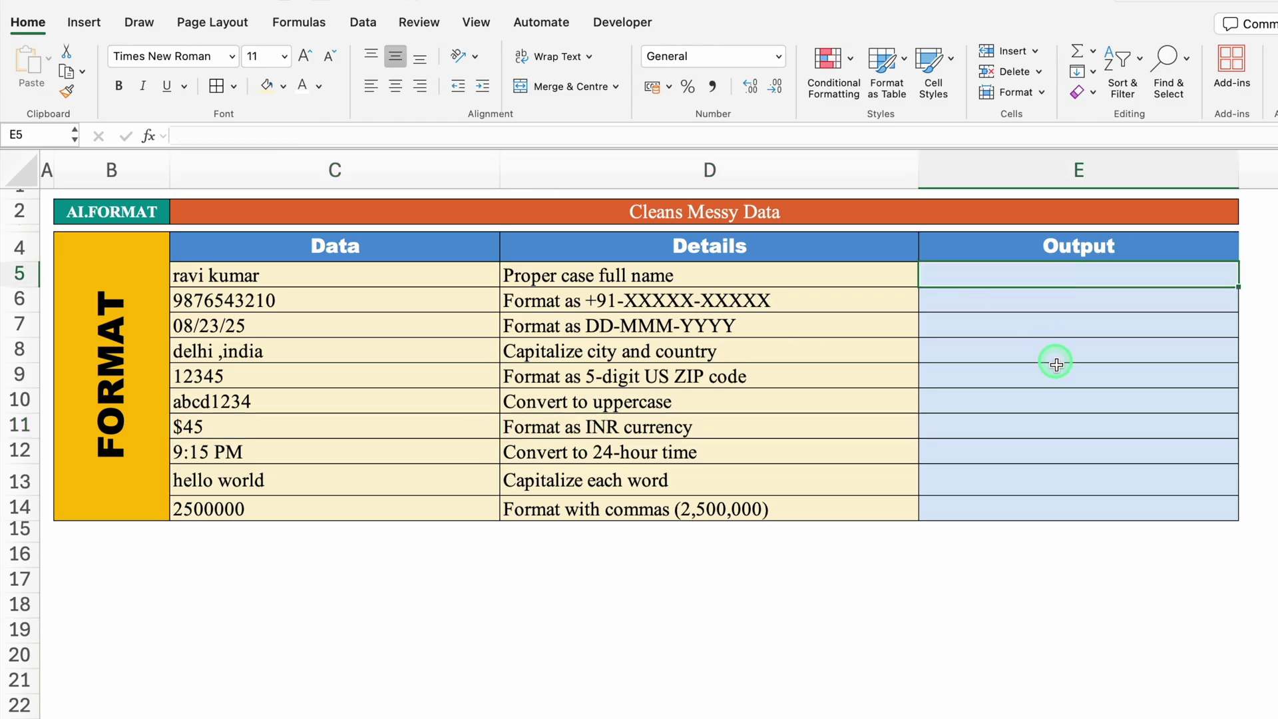
{"action": "type", "text": "=AI."}
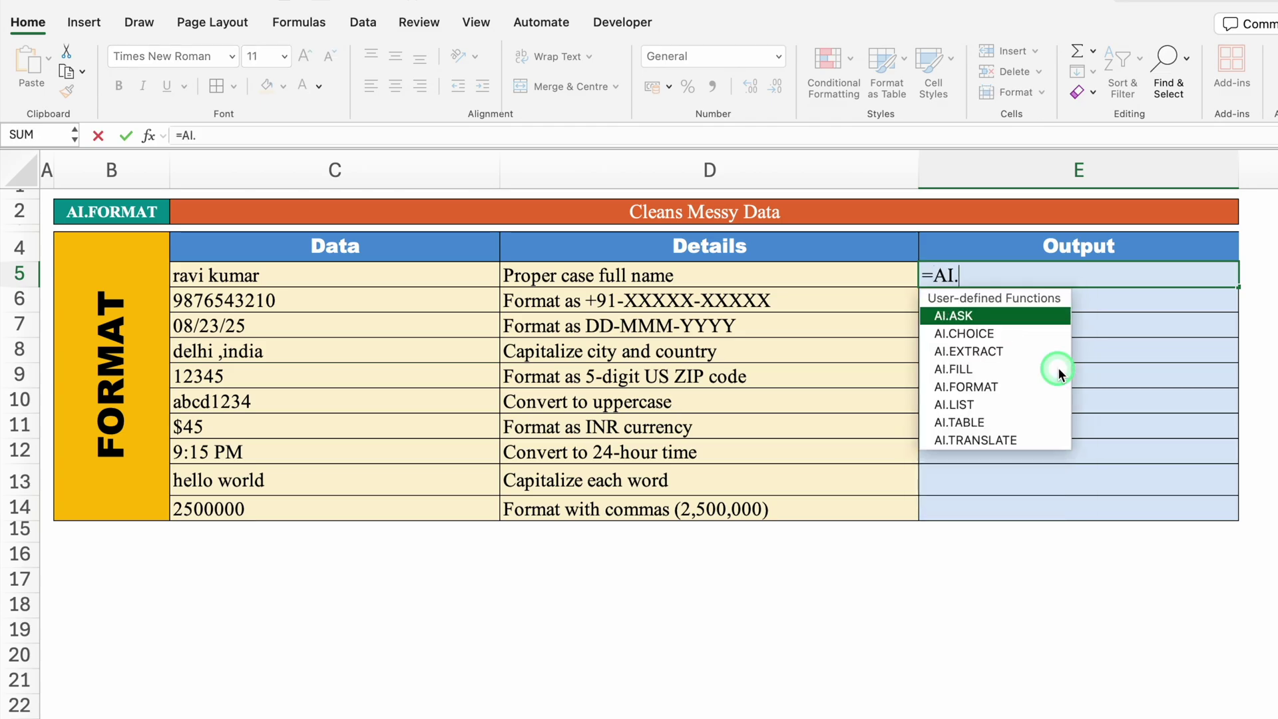
{"action": "left_click", "coordinate": [1030, 384]}
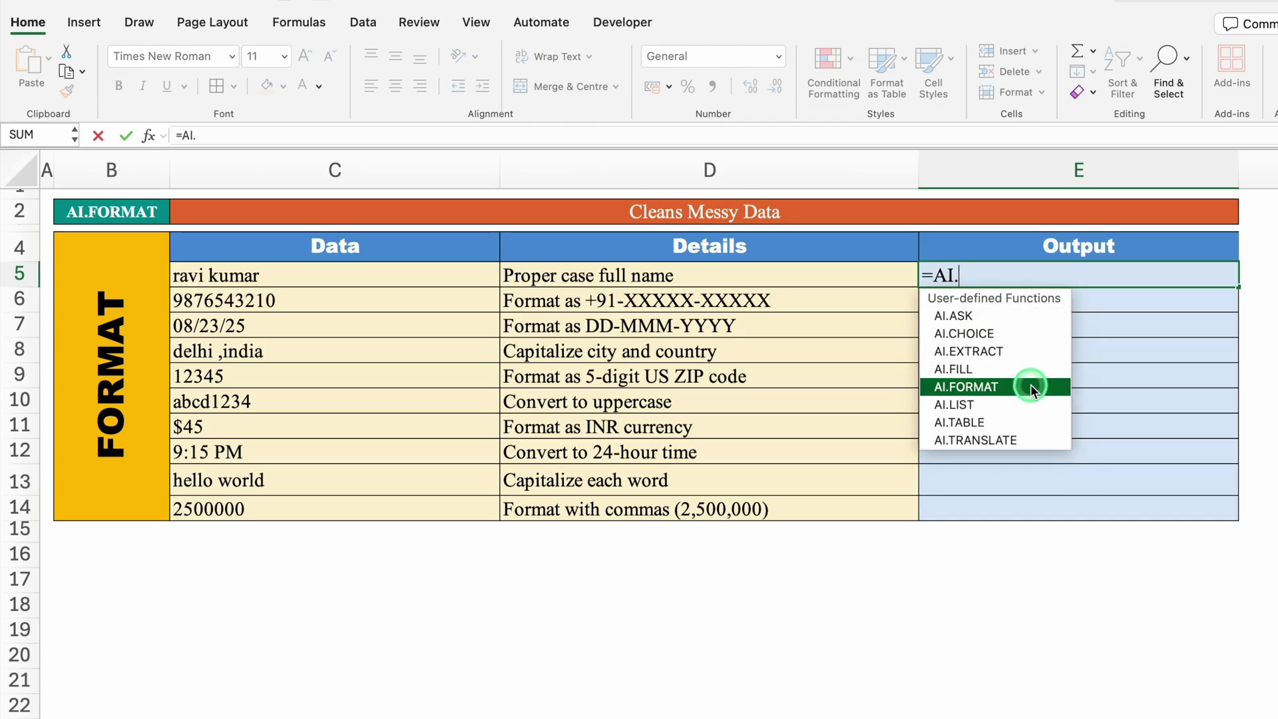
{"action": "left_click", "coordinate": [1030, 385]}
{"action": "left_click", "coordinate": [374, 273]}
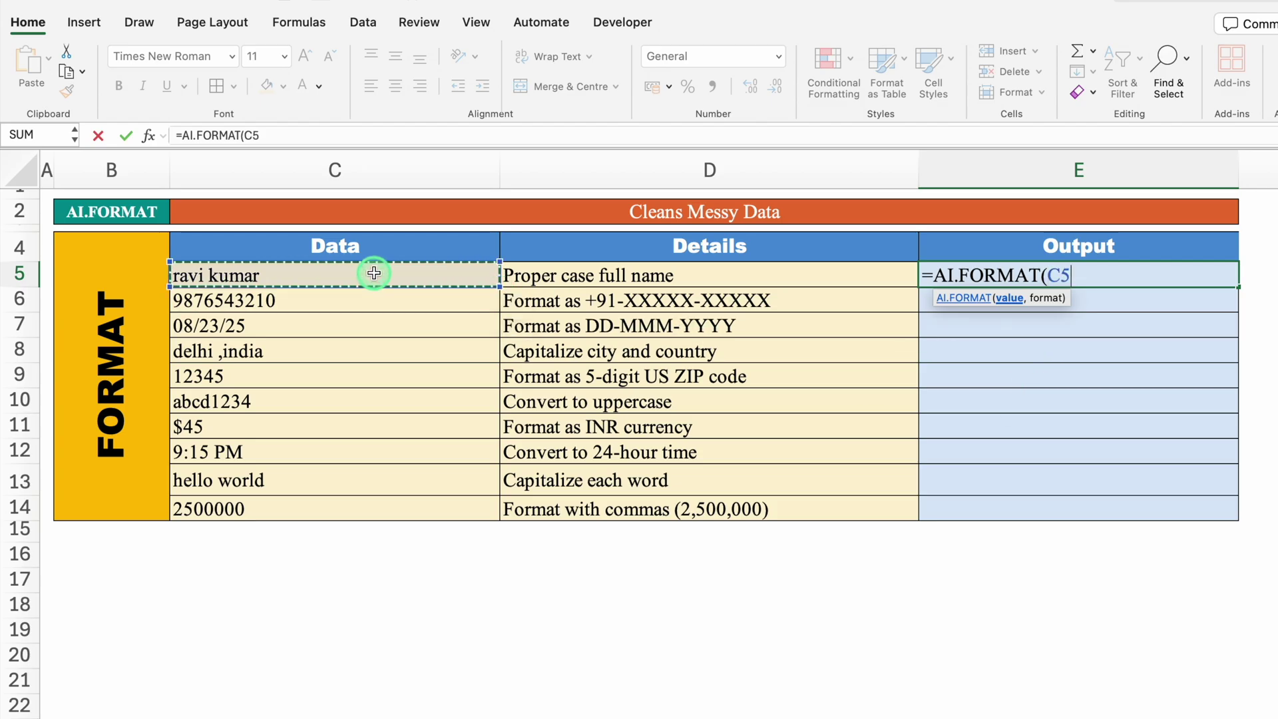
{"action": "type", "text": ","}
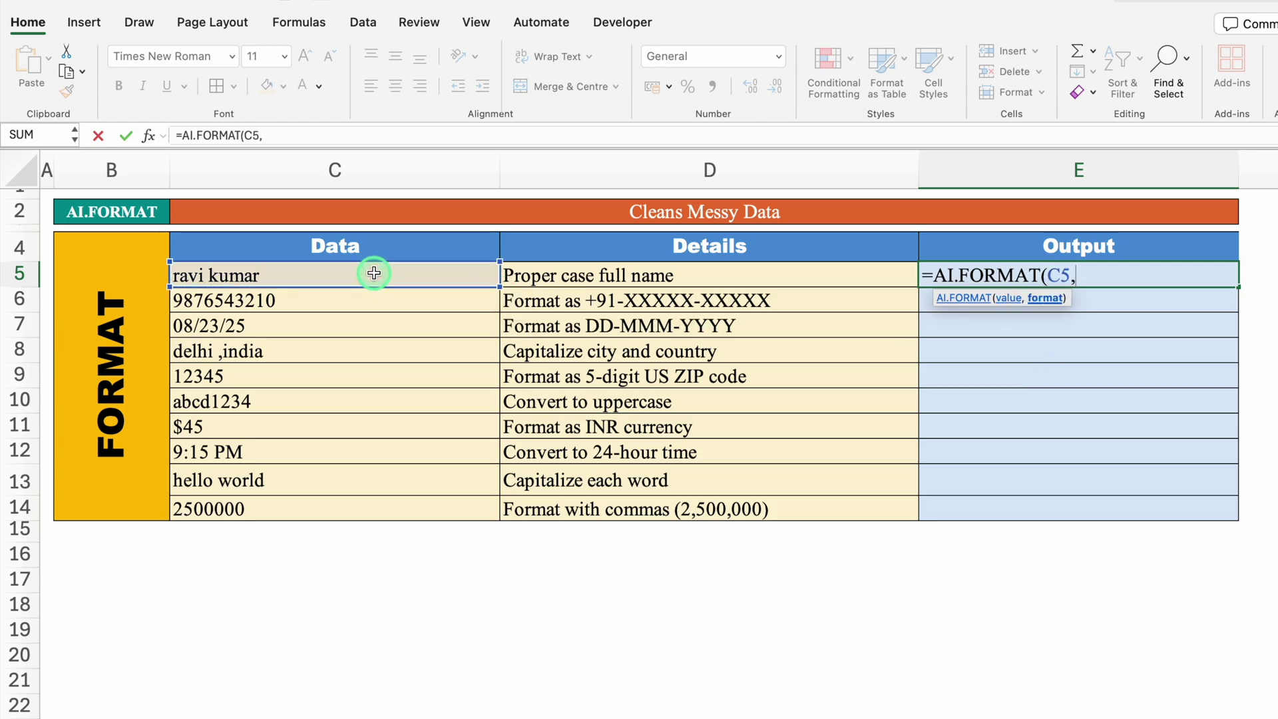
{"action": "left_click", "coordinate": [581, 276]}
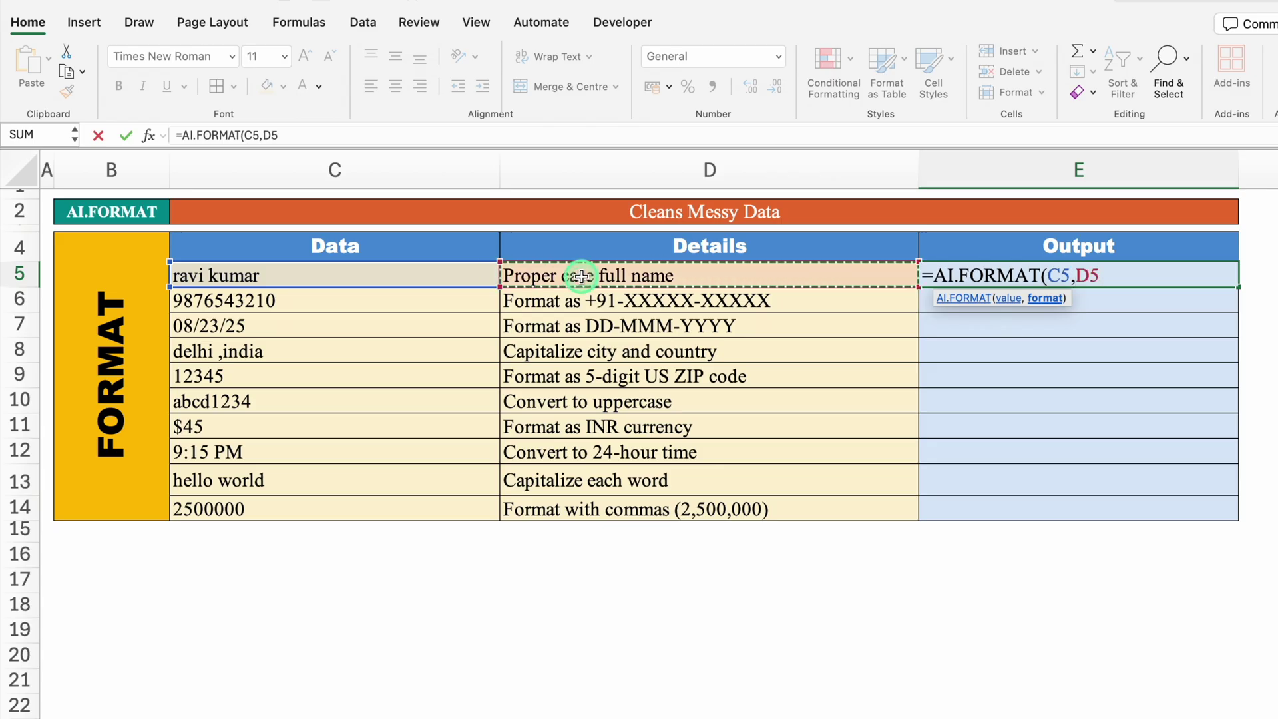
{"action": "type", "text": ")"}
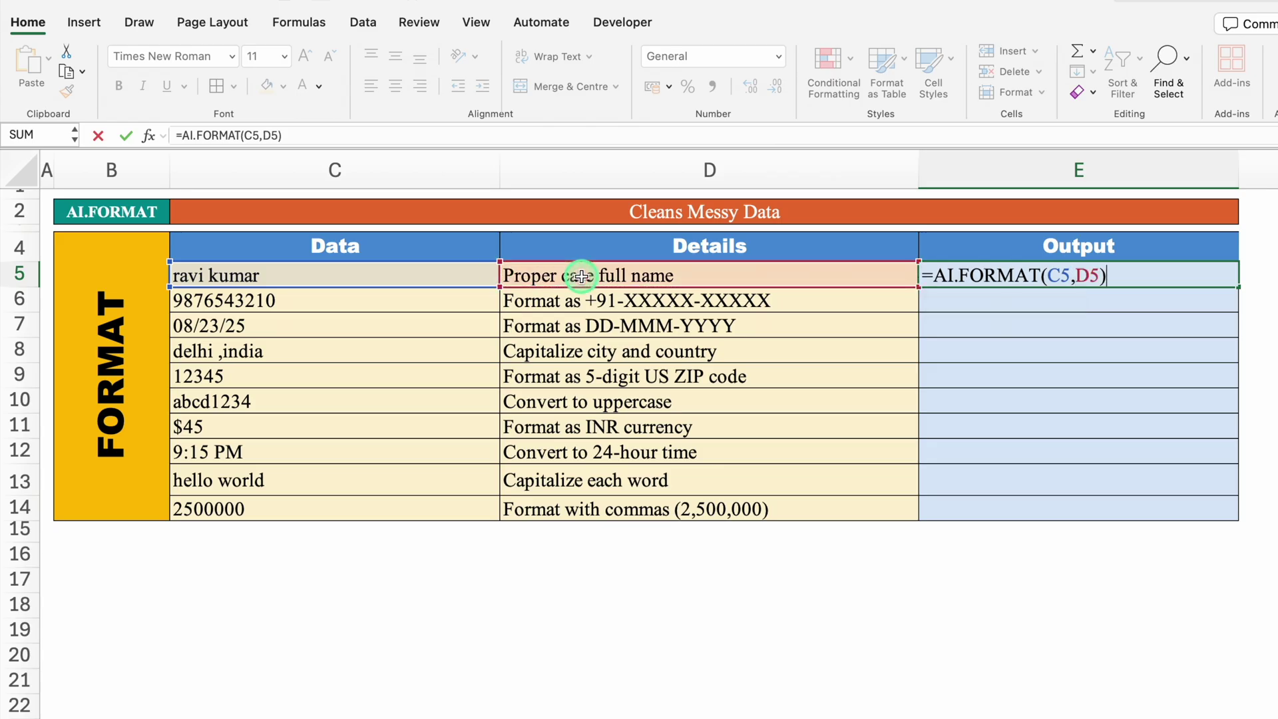
{"action": "key", "text": "Return"}
{"action": "left_click", "coordinate": [1015, 278]}
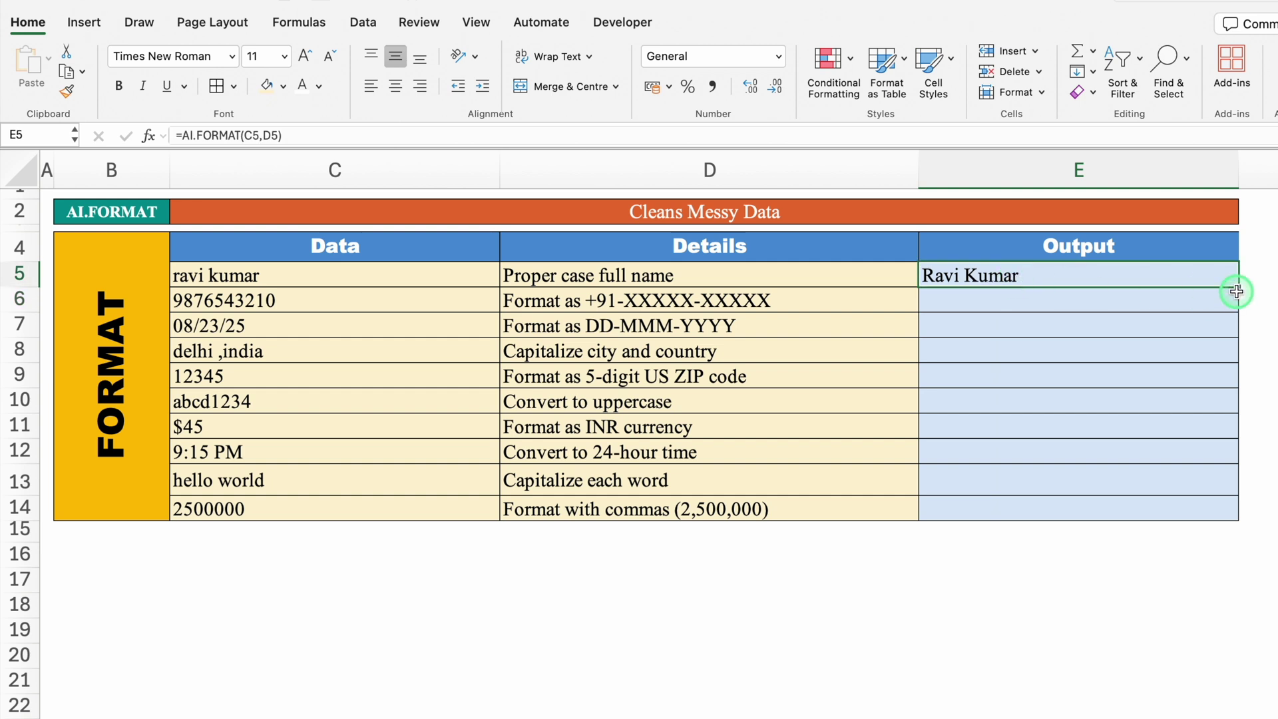
{"action": "left_click_drag", "start_coordinate": [1237, 287], "coordinate": [1227, 519]}
Step: Check the formatted outputs in E6 to E8, the spill cell F8, and the currency conversion in E11 against C11
{"action": "left_click", "coordinate": [1102, 299]}
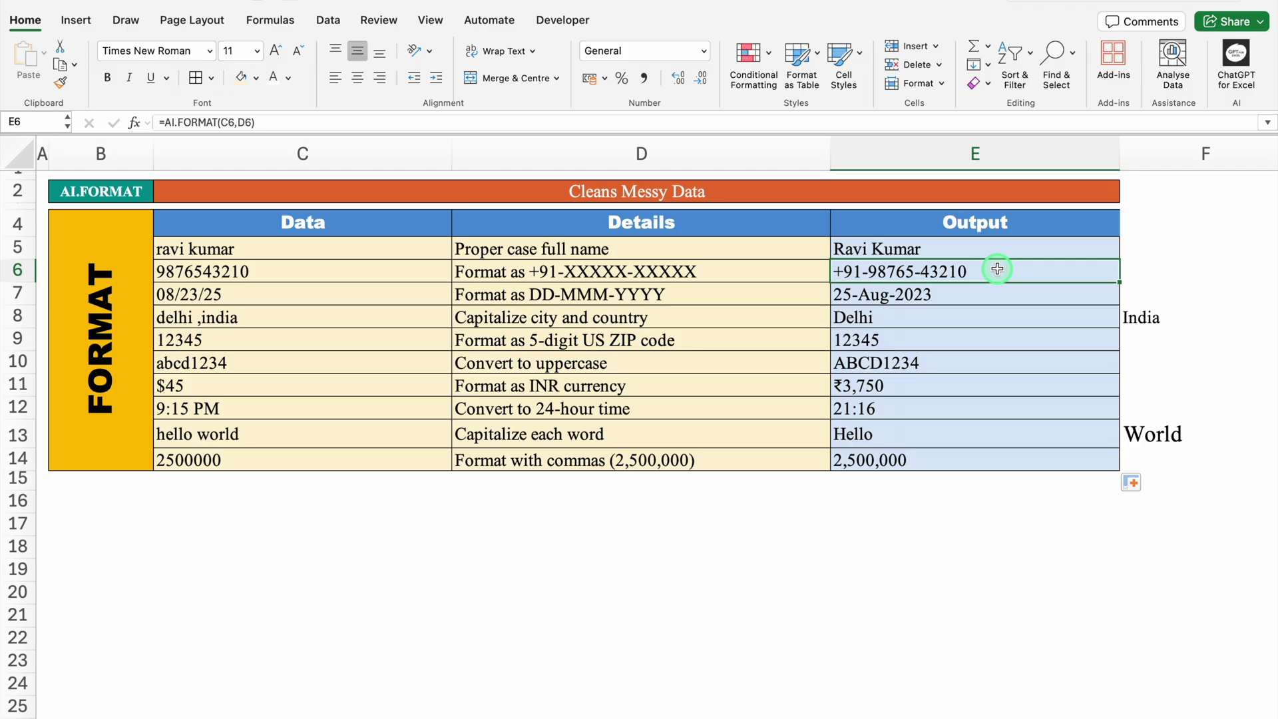
{"action": "left_click", "coordinate": [979, 288]}
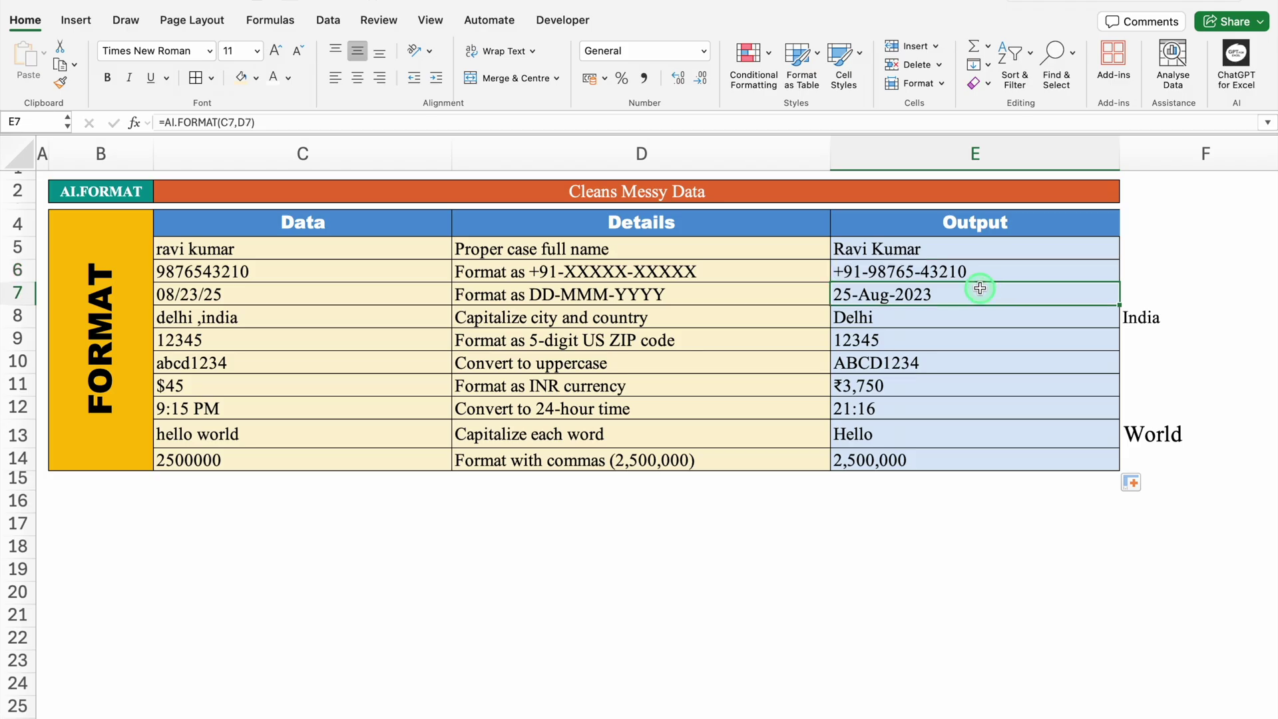
{"action": "left_click", "coordinate": [889, 317]}
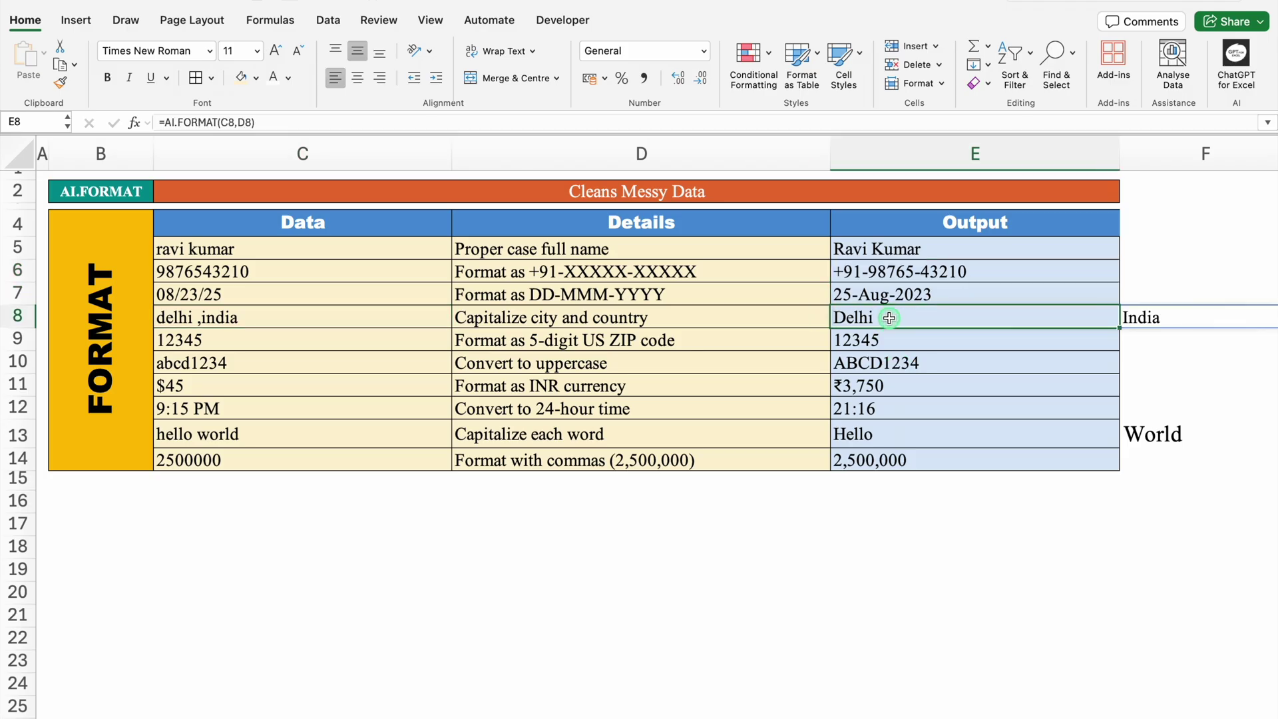
{"action": "left_click", "coordinate": [1161, 316]}
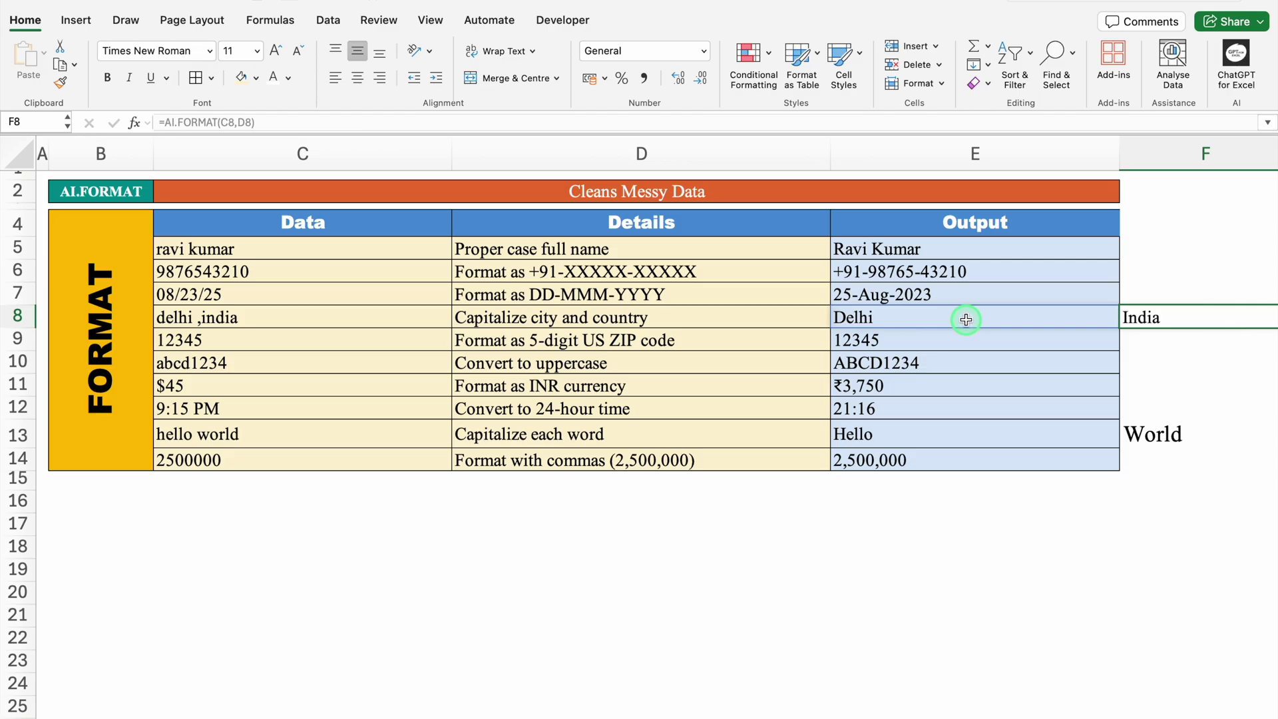
{"action": "left_click", "coordinate": [921, 381]}
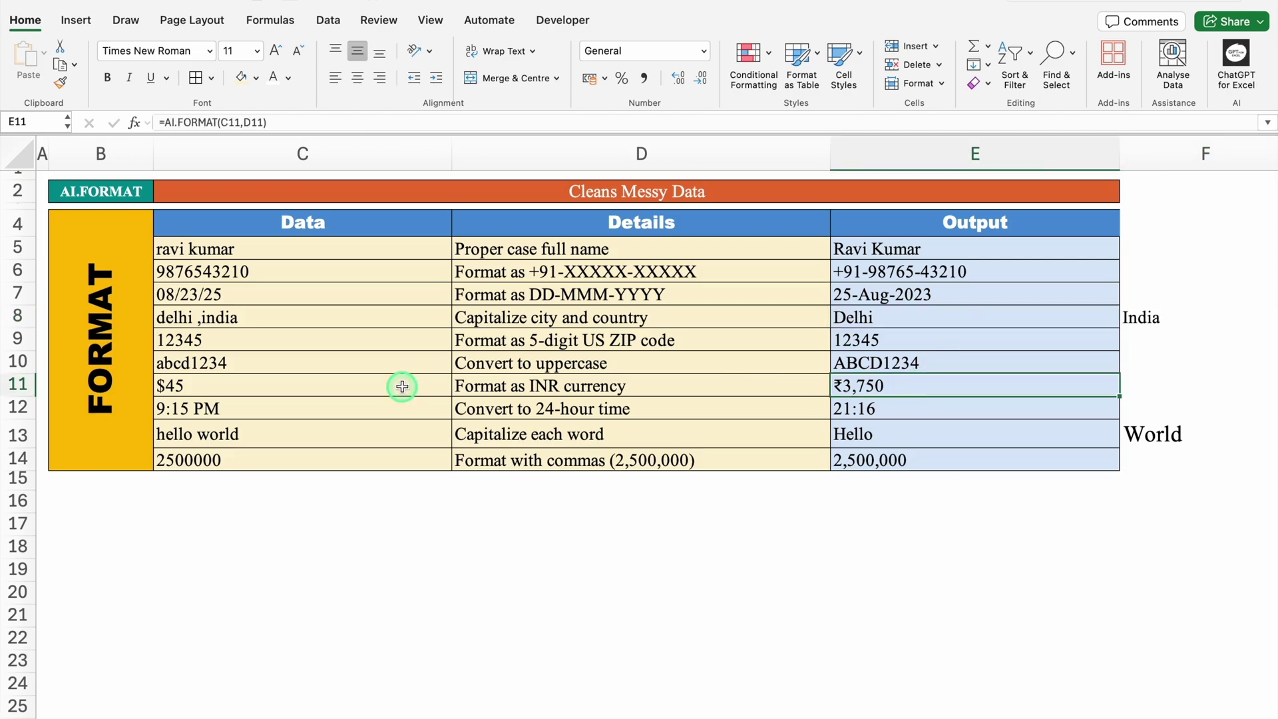
{"action": "left_click", "coordinate": [287, 384]}
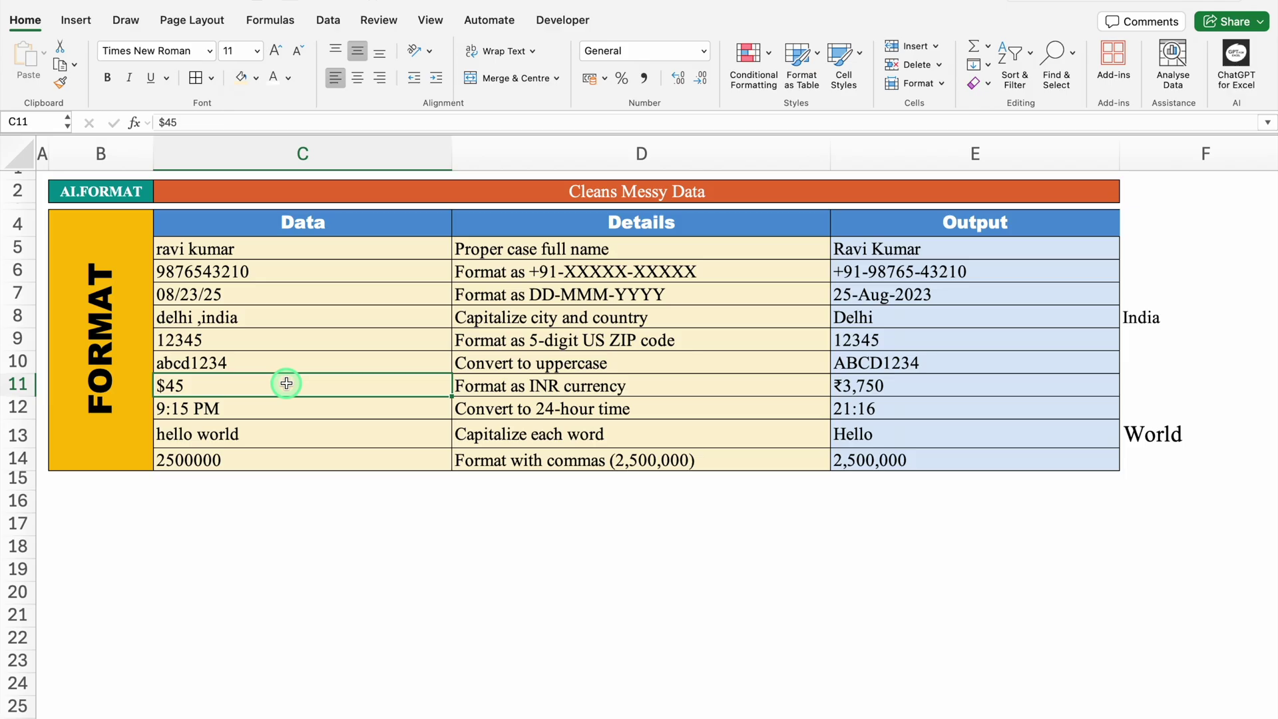
{"action": "left_click", "coordinate": [934, 386]}
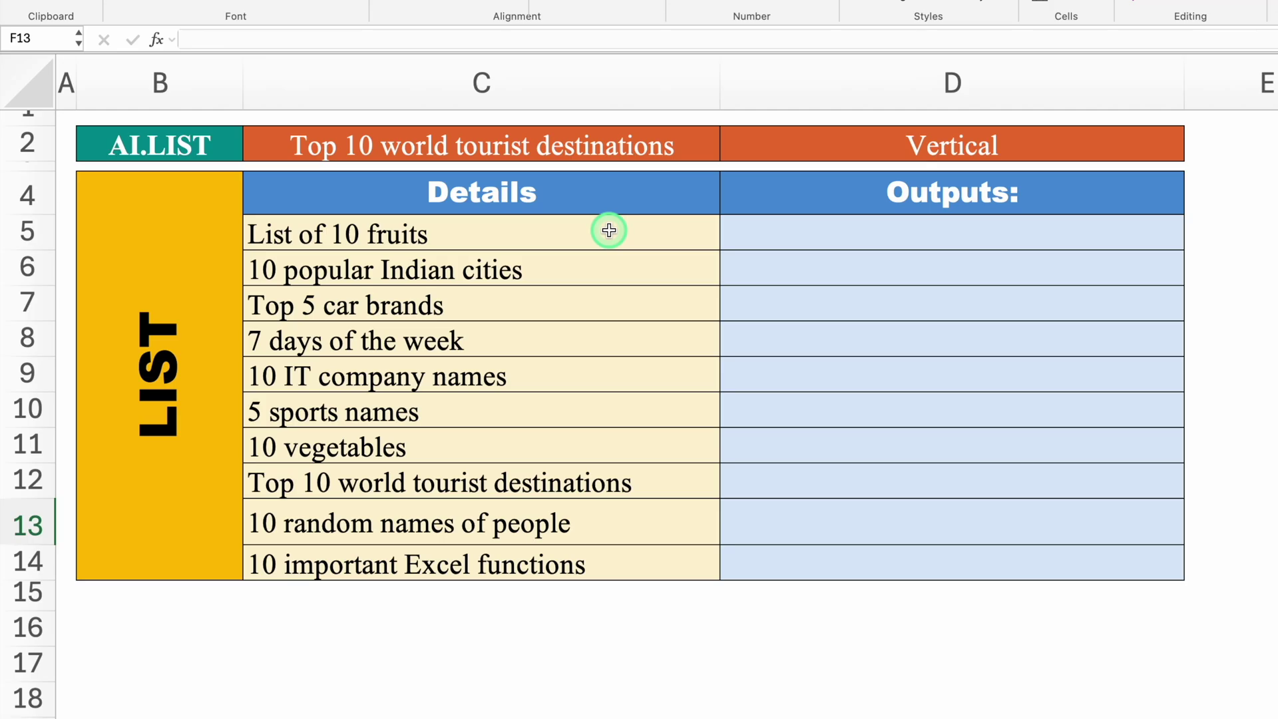
Step: Examine the list prompts in the Details column from C5 down to C14
{"action": "left_click", "coordinate": [562, 244]}
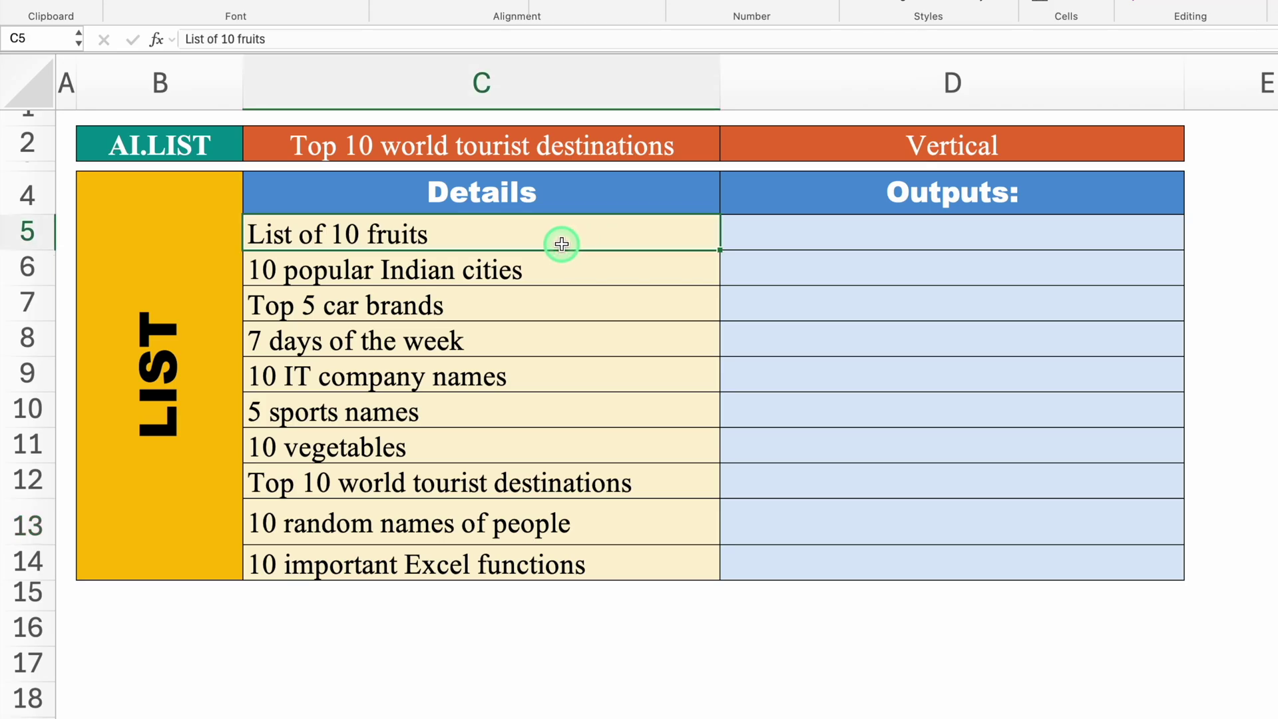
{"action": "left_click", "coordinate": [420, 442]}
{"action": "left_click", "coordinate": [592, 564]}
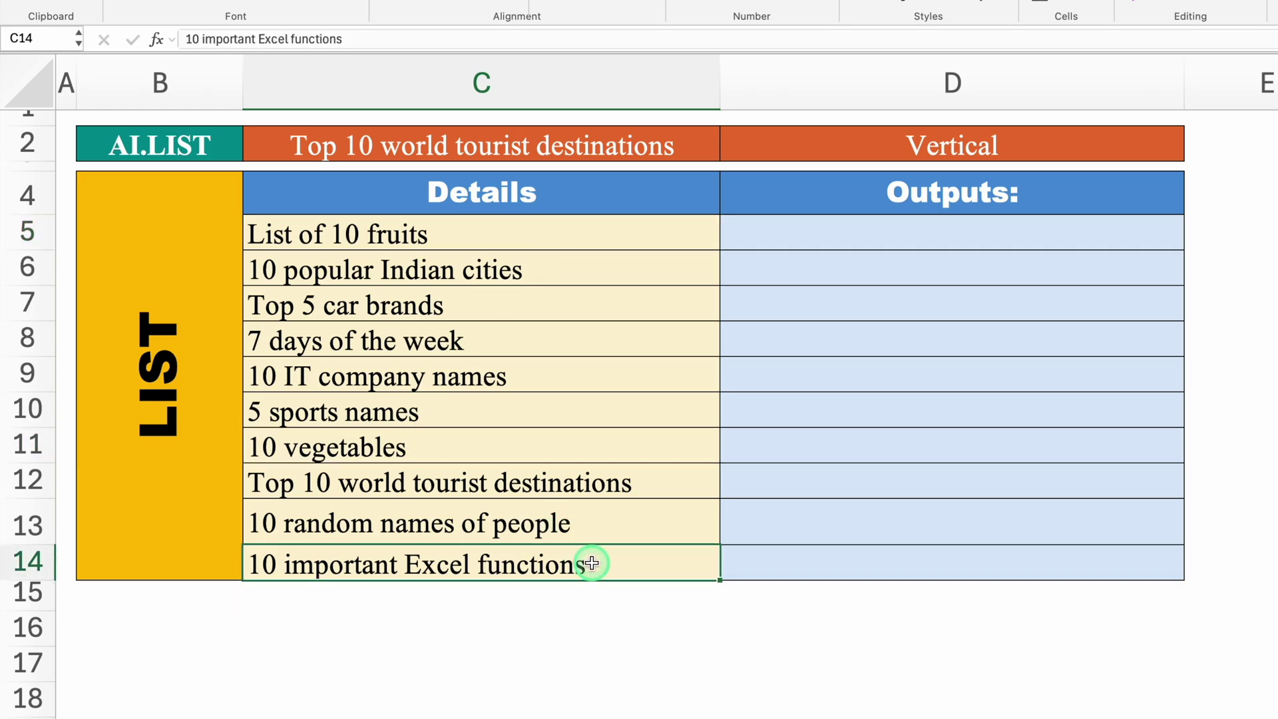
Step: Enter =AI.LIST(C2,D2) in the first Outputs cell D5 to generate a vertical list of the top 10 world tourist destinations
{"action": "left_click", "coordinate": [816, 233]}
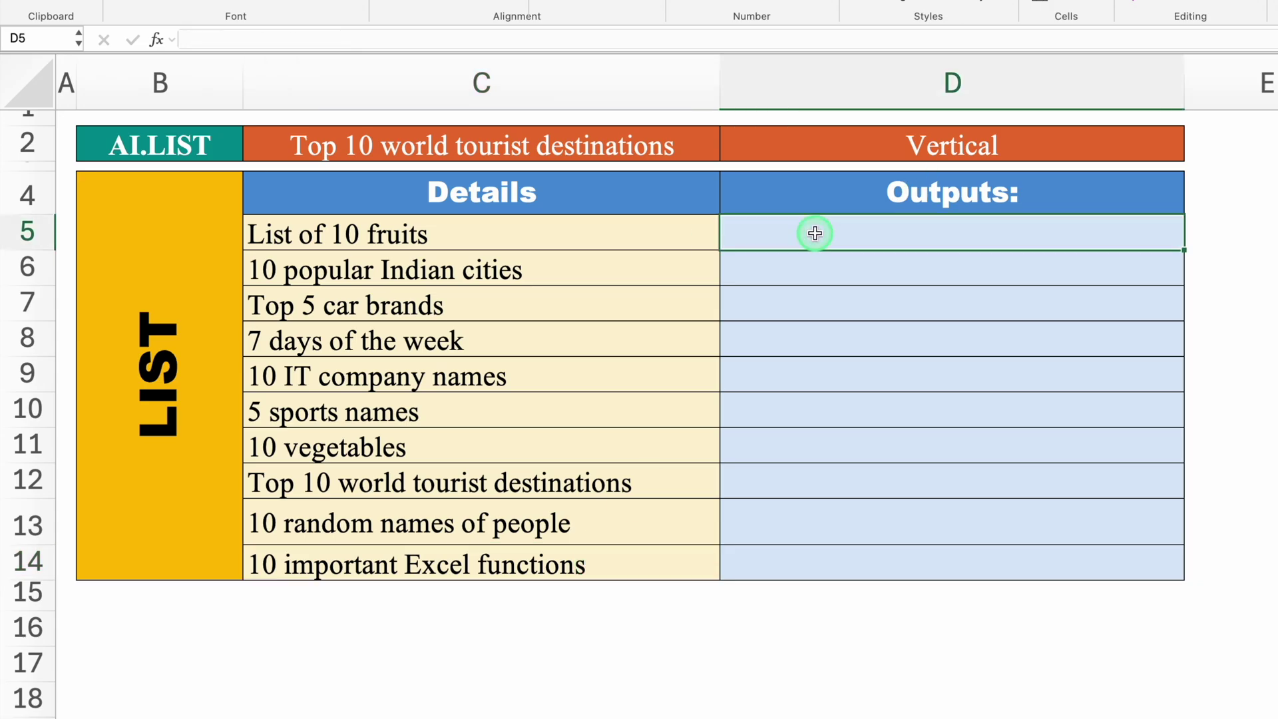
{"action": "type", "text": "=AI"}
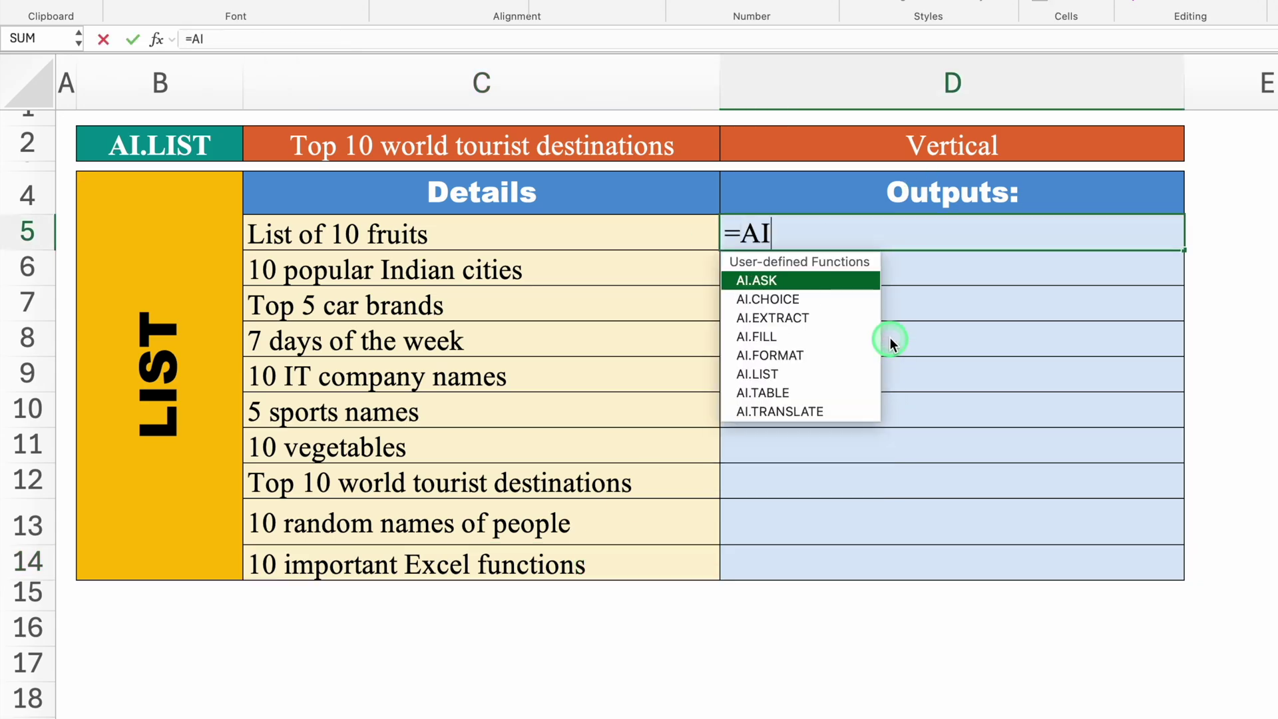
{"action": "type", "text": "."}
{"action": "double_click", "coordinate": [825, 373]}
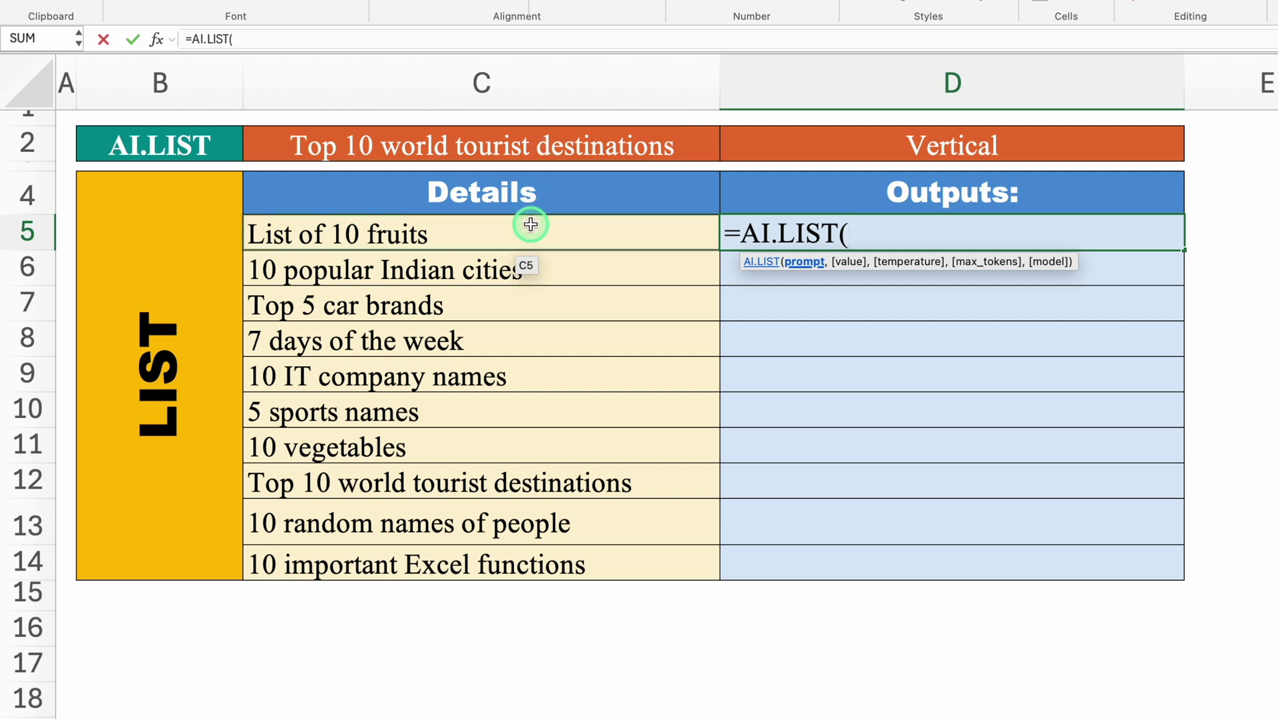
{"action": "left_click", "coordinate": [516, 147]}
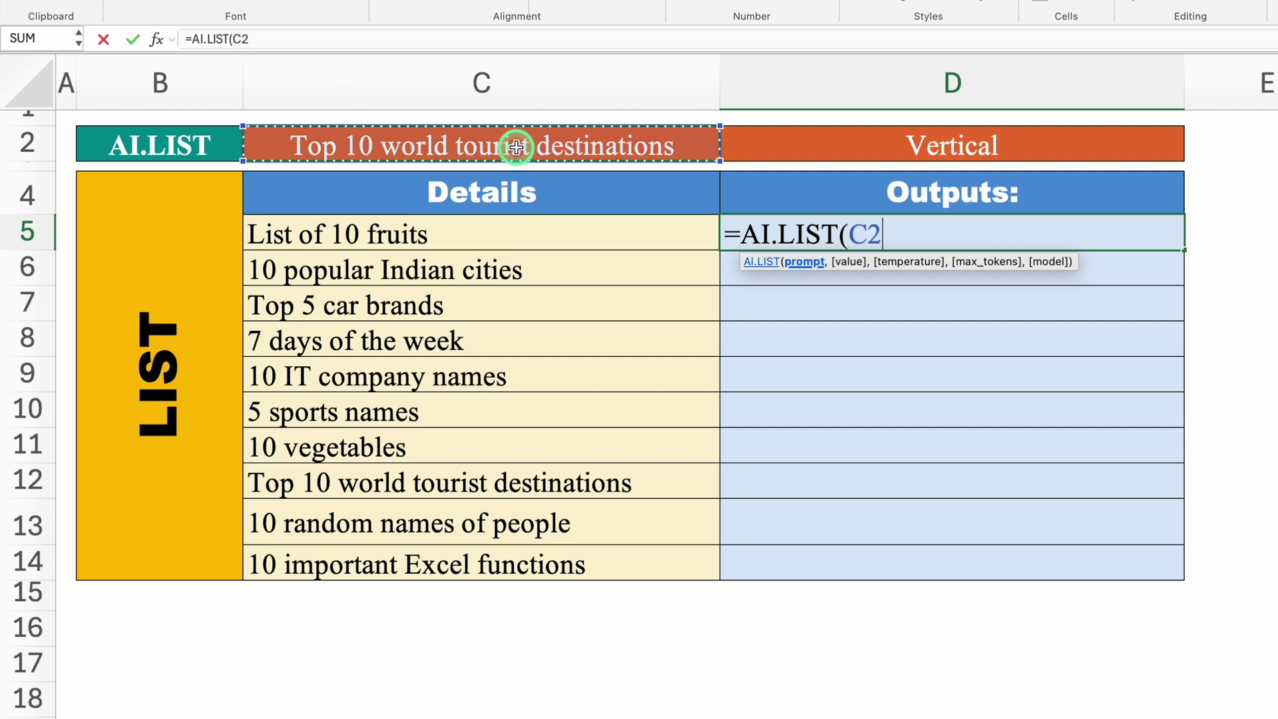
{"action": "type", "text": ","}
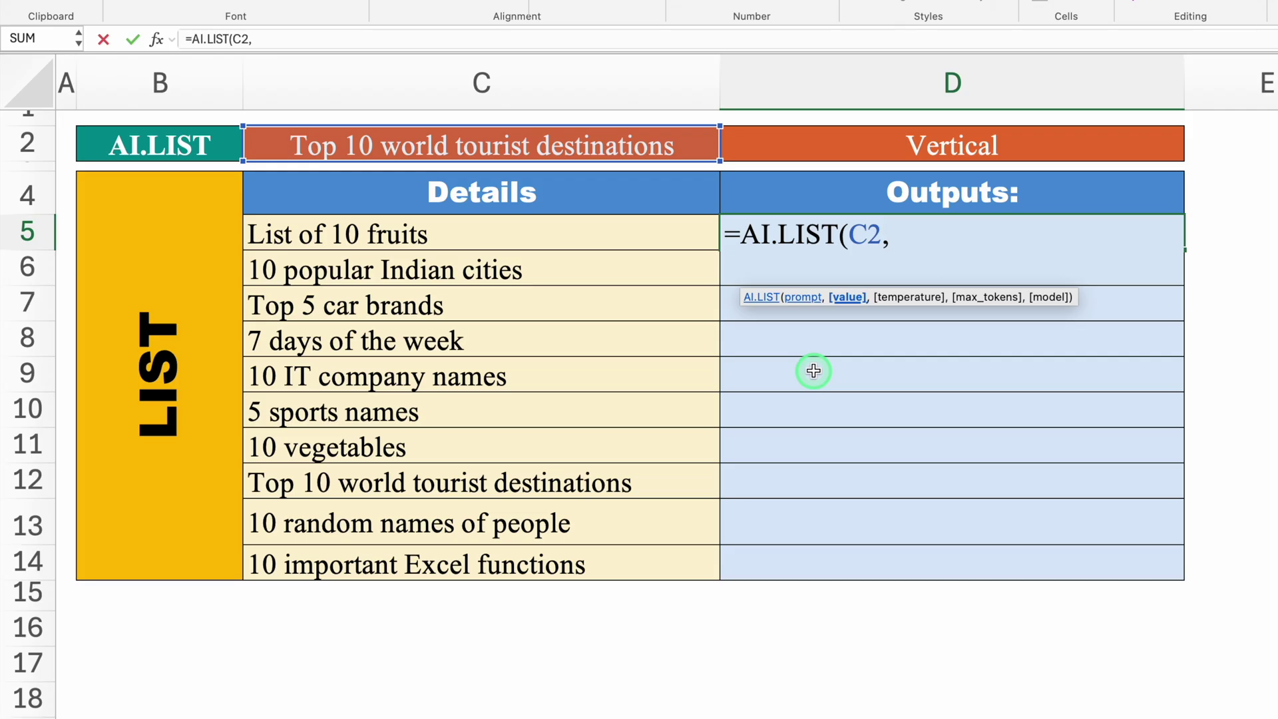
{"action": "left_click", "coordinate": [942, 139]}
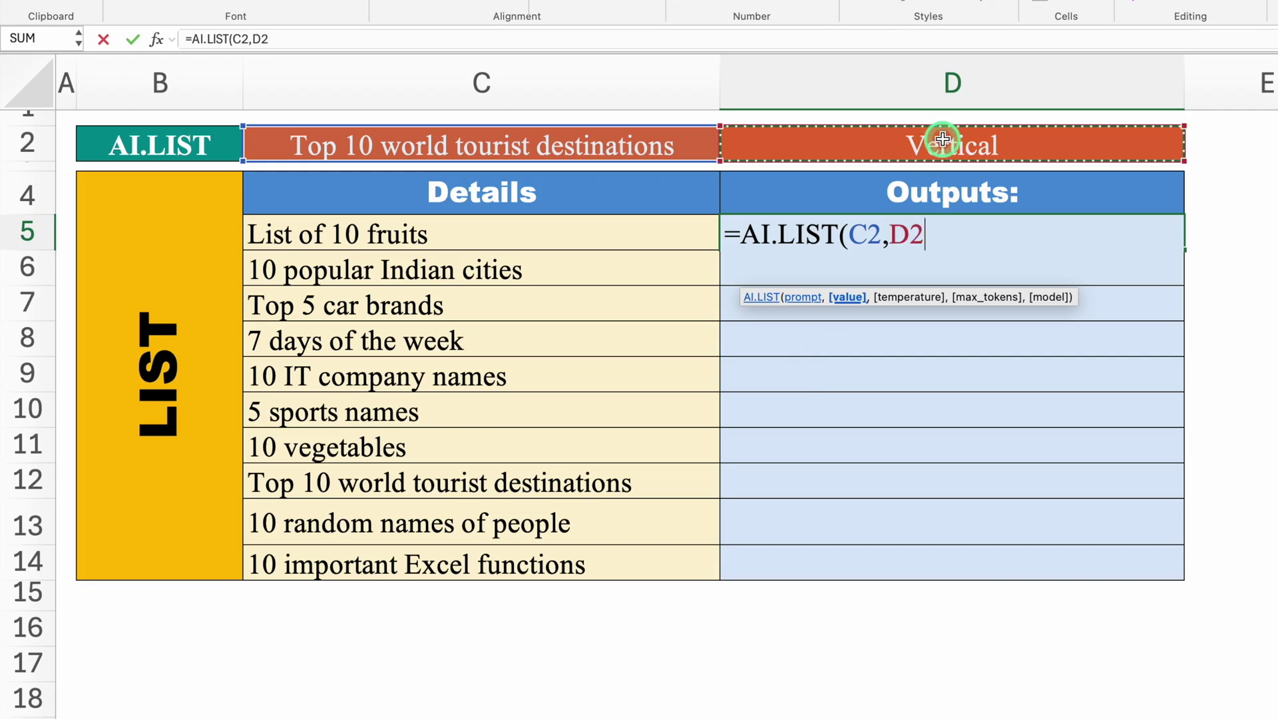
{"action": "type", "text": ")"}
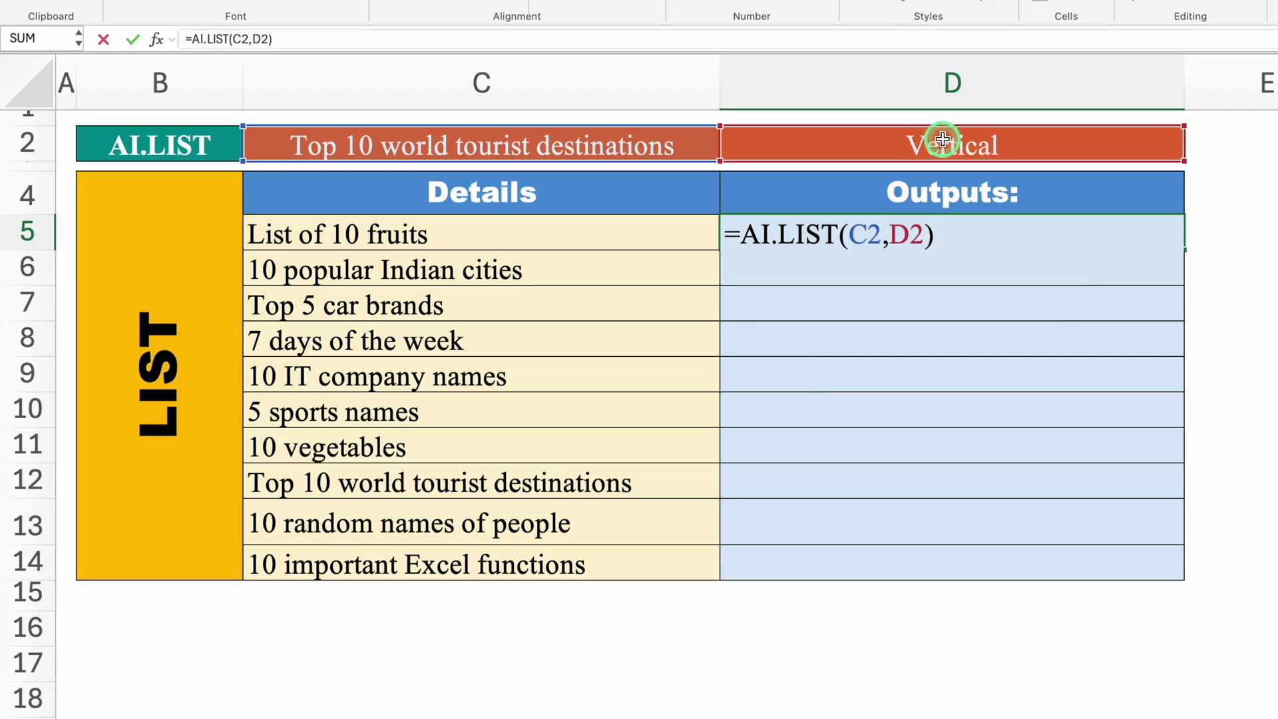
{"action": "key", "text": "Return"}
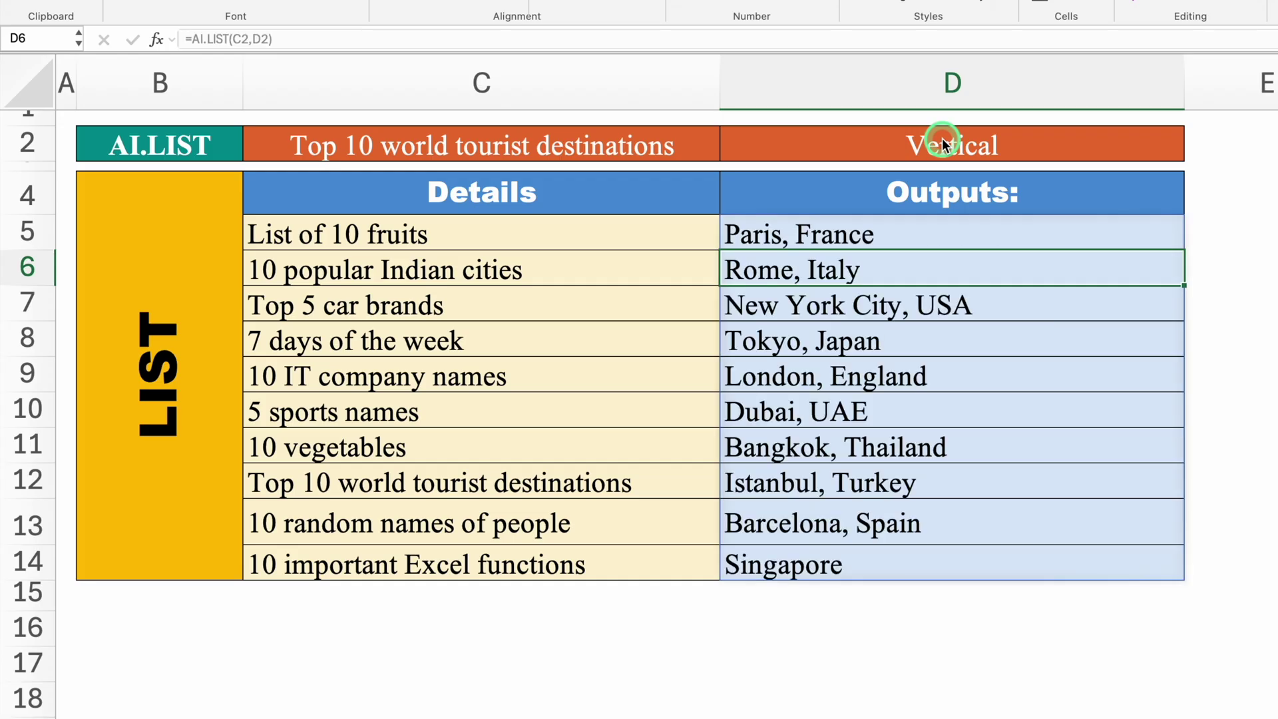
Step: Change the list prompt in C2 to "List of 10 fruits" and, after its list generates, to "10 important Excel functions"
{"action": "left_click", "coordinate": [668, 143]}
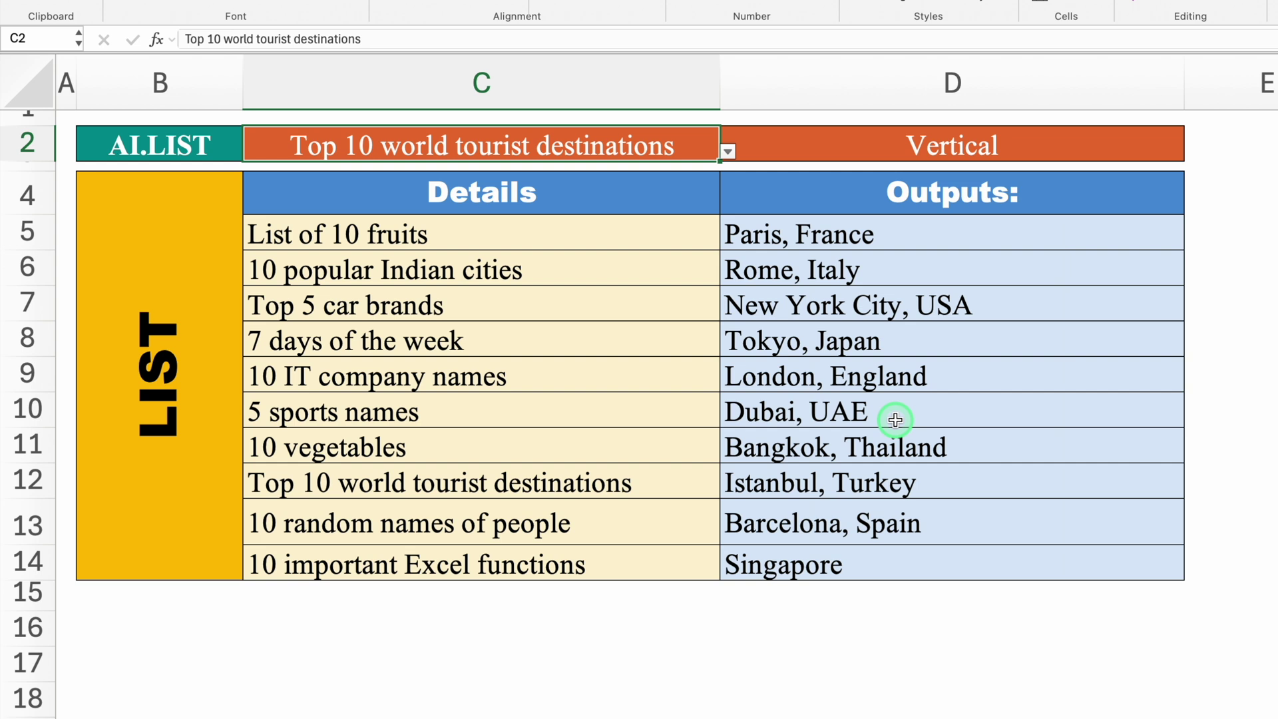
{"action": "left_click", "coordinate": [730, 152]}
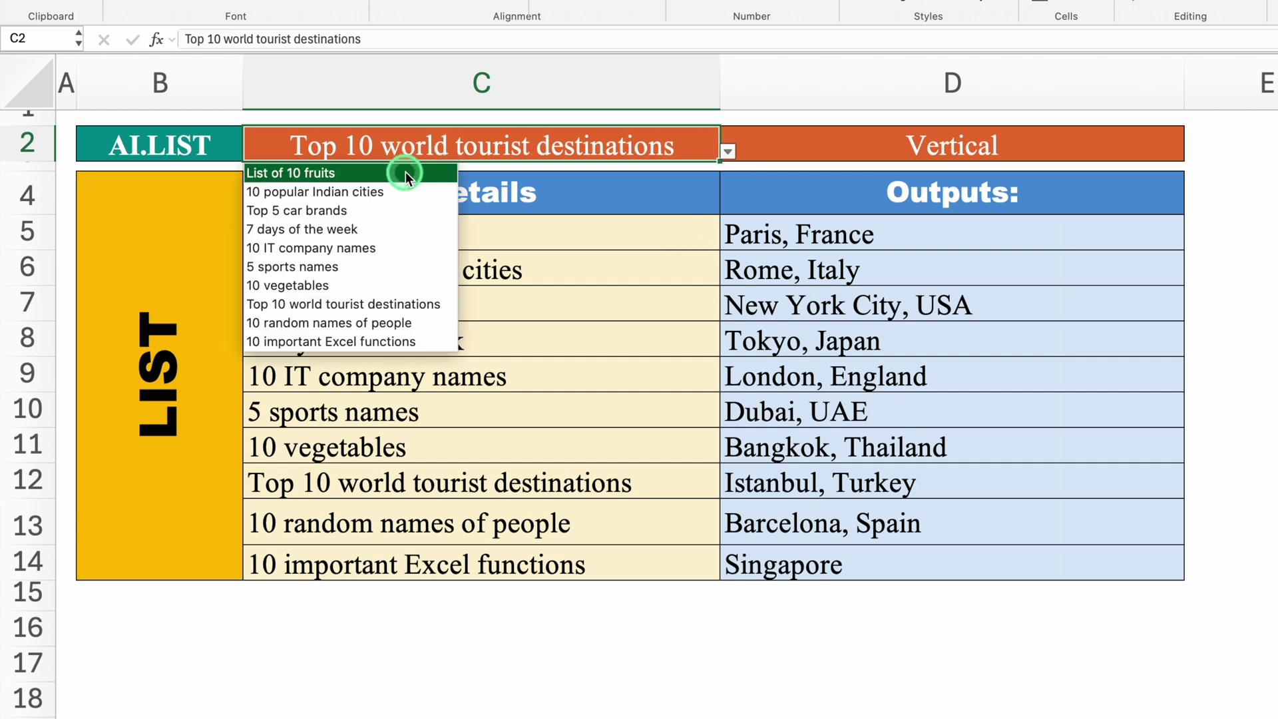
{"action": "left_click", "coordinate": [405, 175]}
{"action": "left_click", "coordinate": [730, 152]}
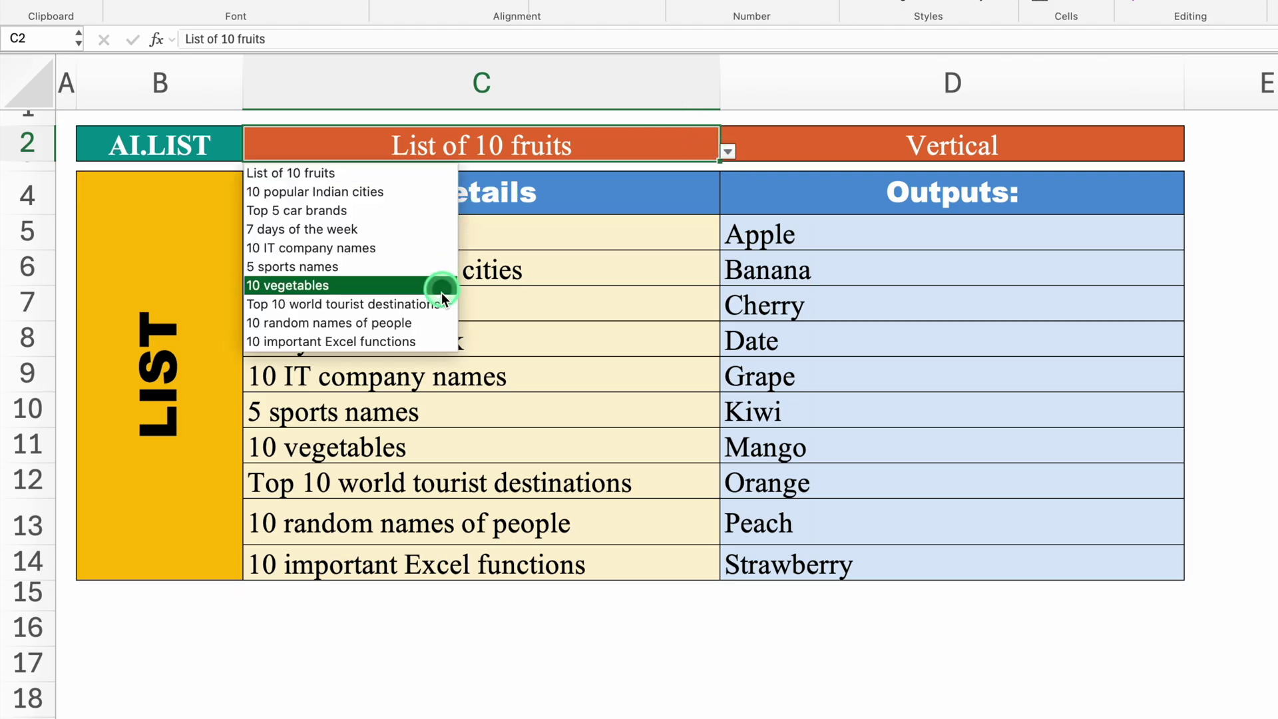
{"action": "left_click", "coordinate": [431, 342]}
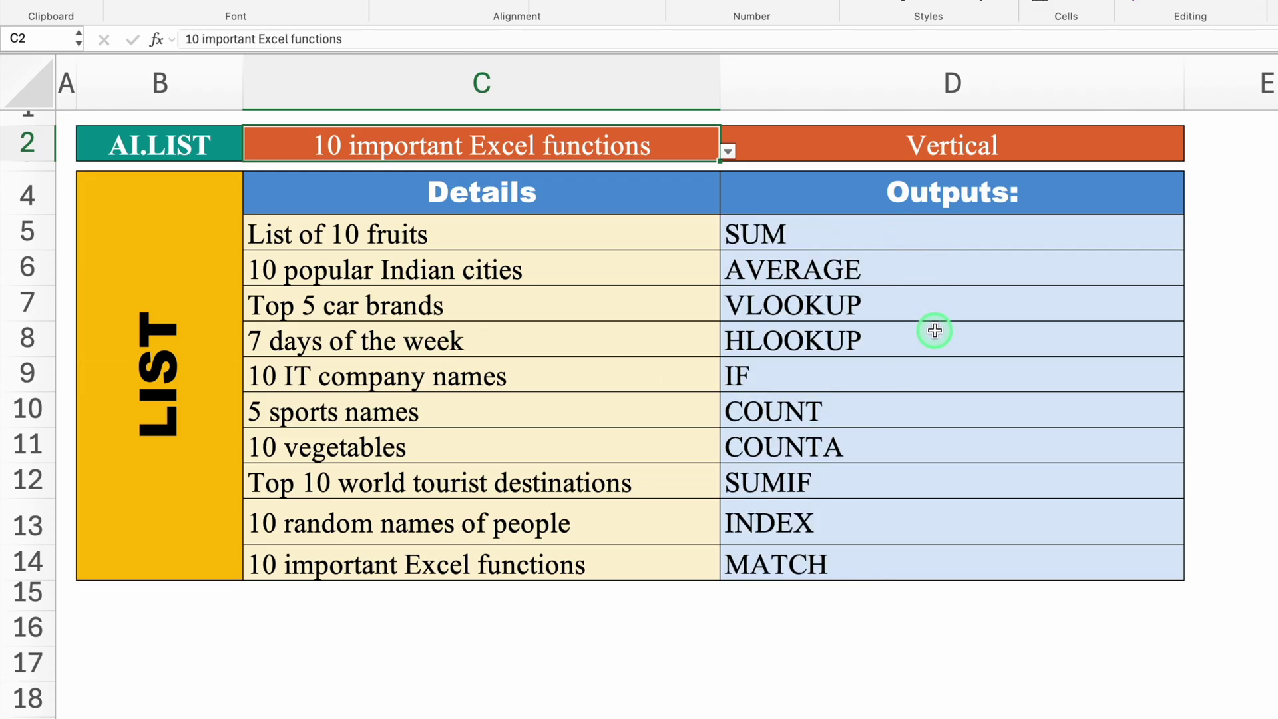
{"action": "left_click", "coordinate": [1230, 231]}
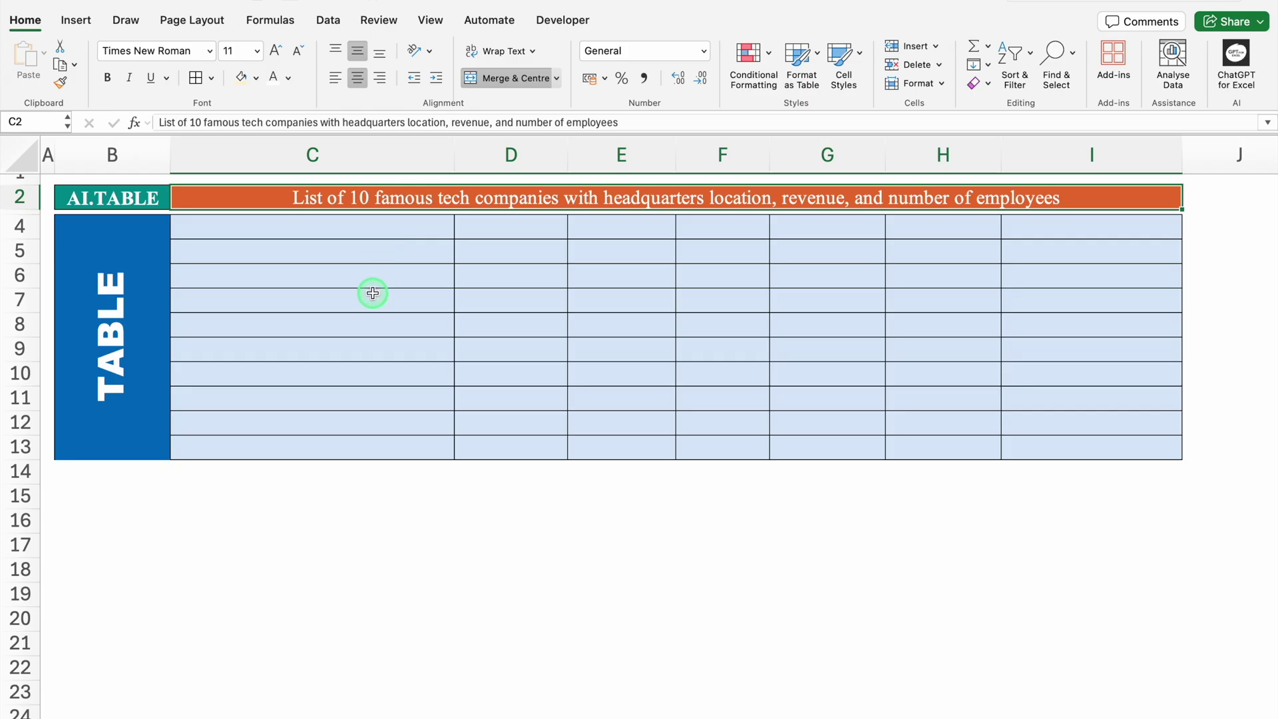
Step: Enter =AI.TABLE(C2) in C4 to generate the table of 10 famous tech companies from the prompt
{"action": "left_click", "coordinate": [355, 227]}
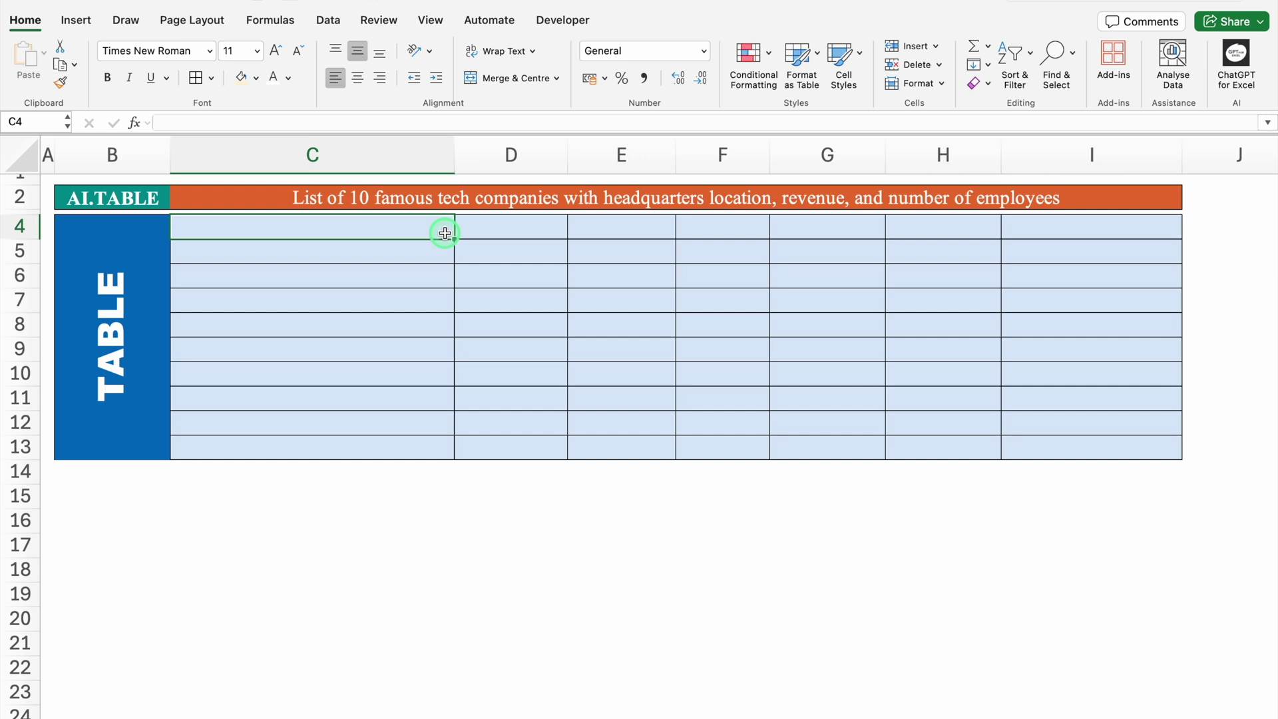
{"action": "type", "text": "=AI"}
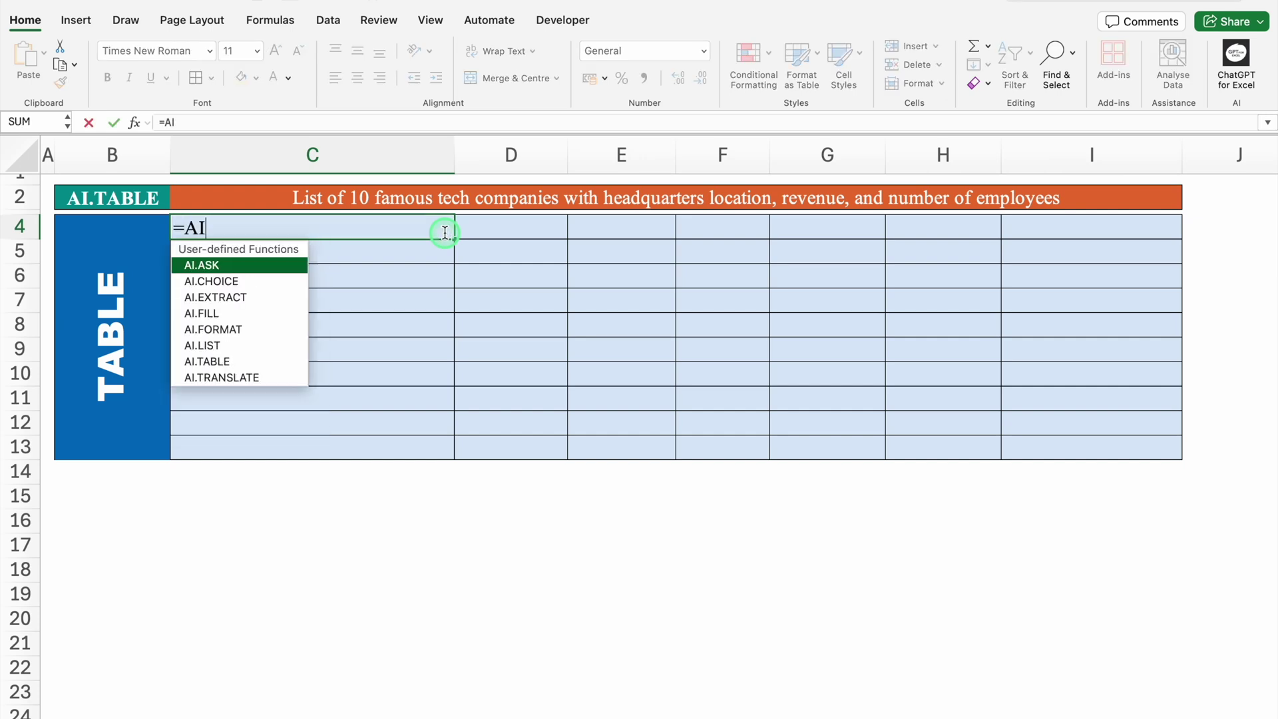
{"action": "type", "text": "."}
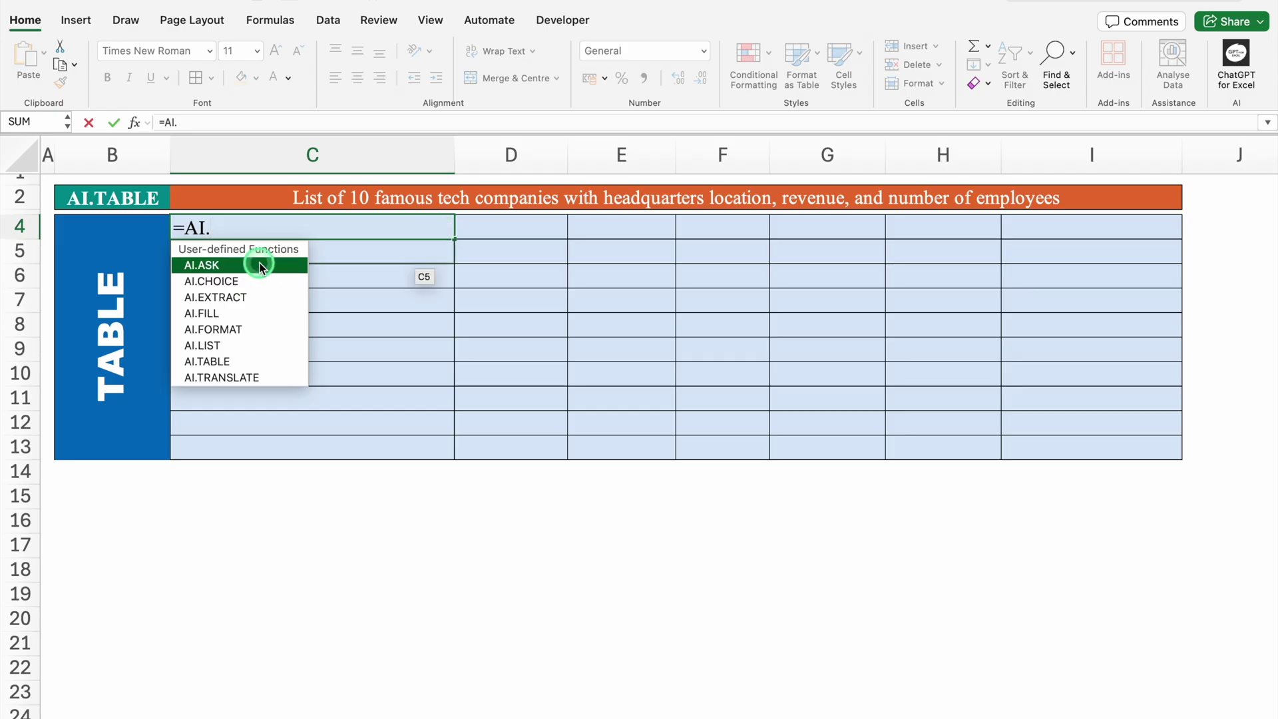
{"action": "double_click", "coordinate": [256, 361]}
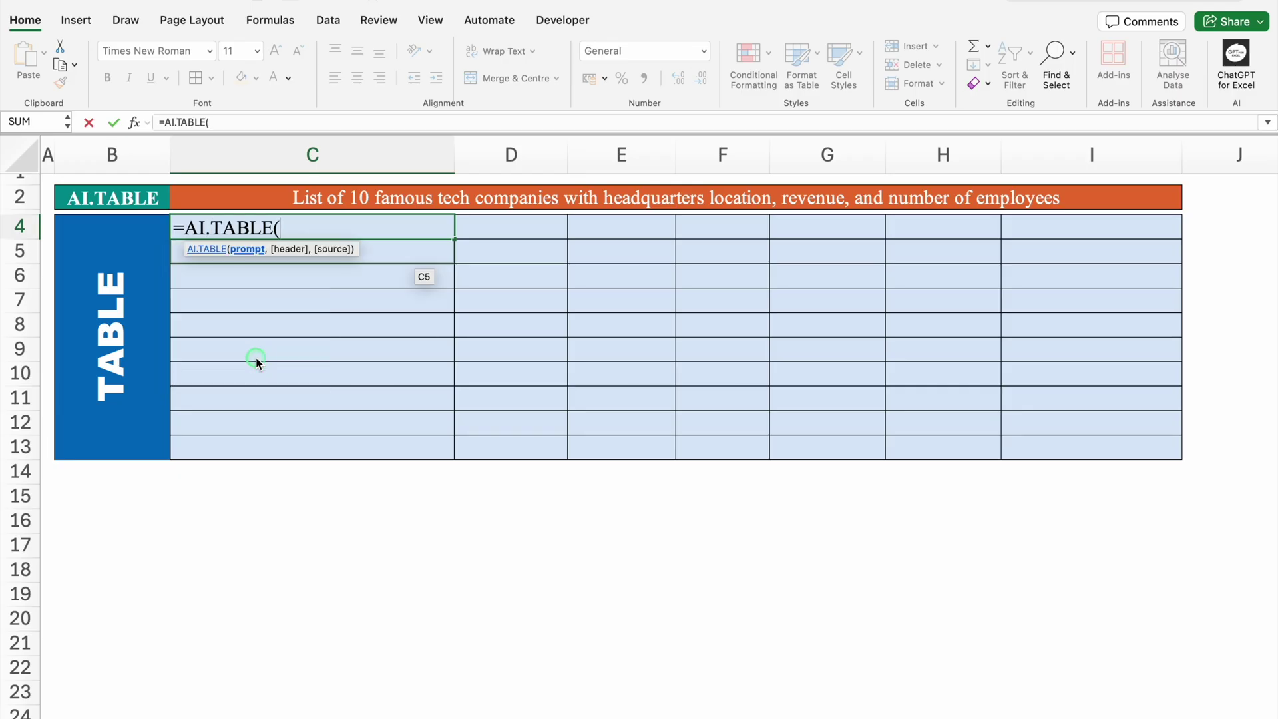
{"action": "left_click", "coordinate": [309, 198]}
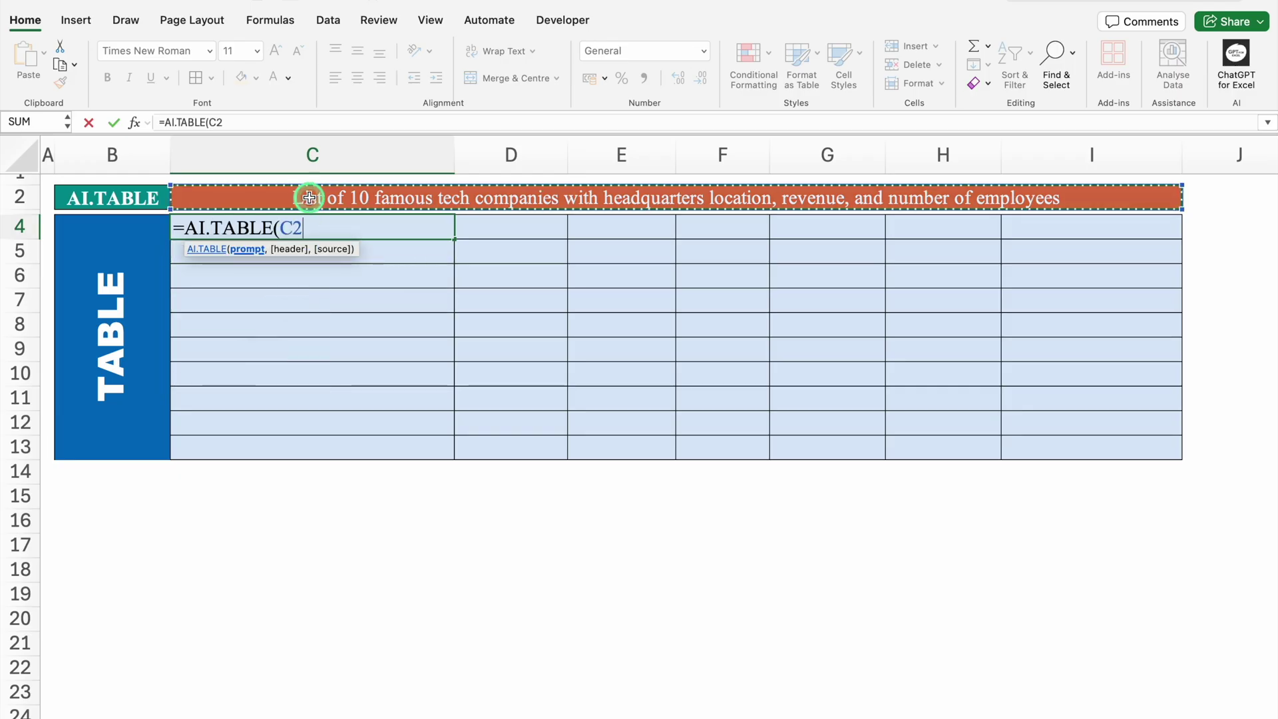
{"action": "type", "text": ")"}
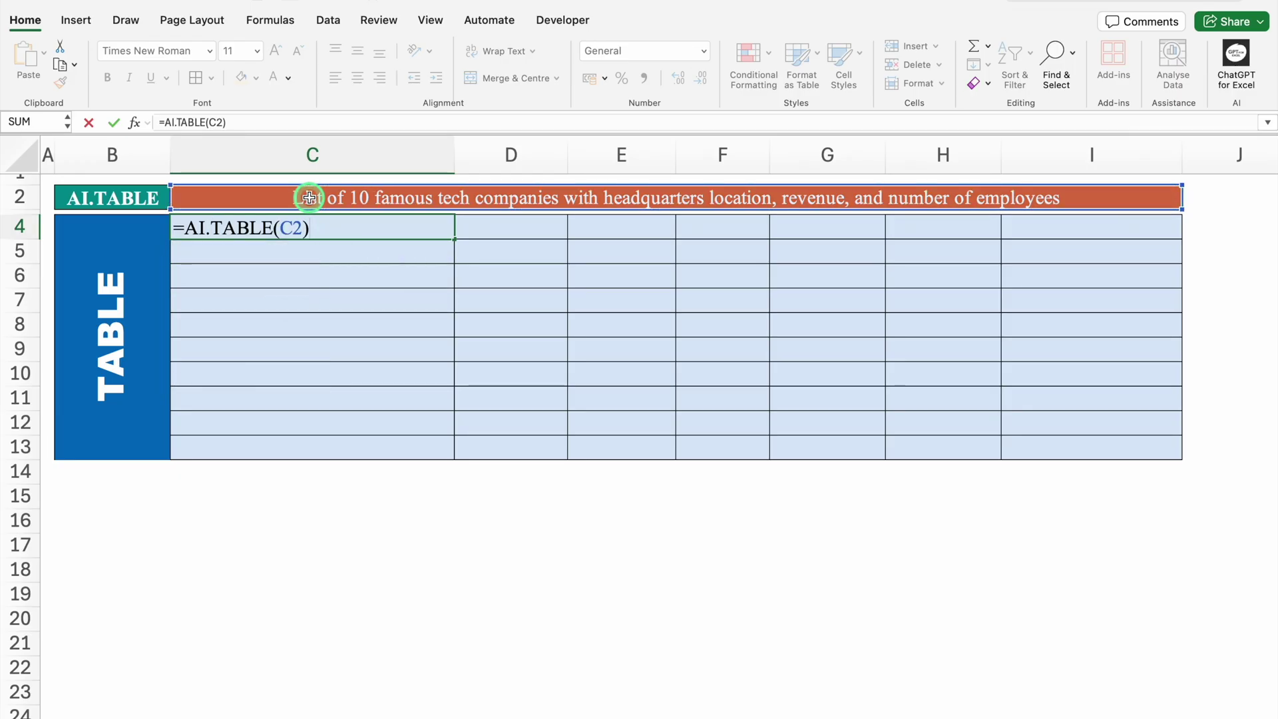
{"action": "key", "text": "Return"}
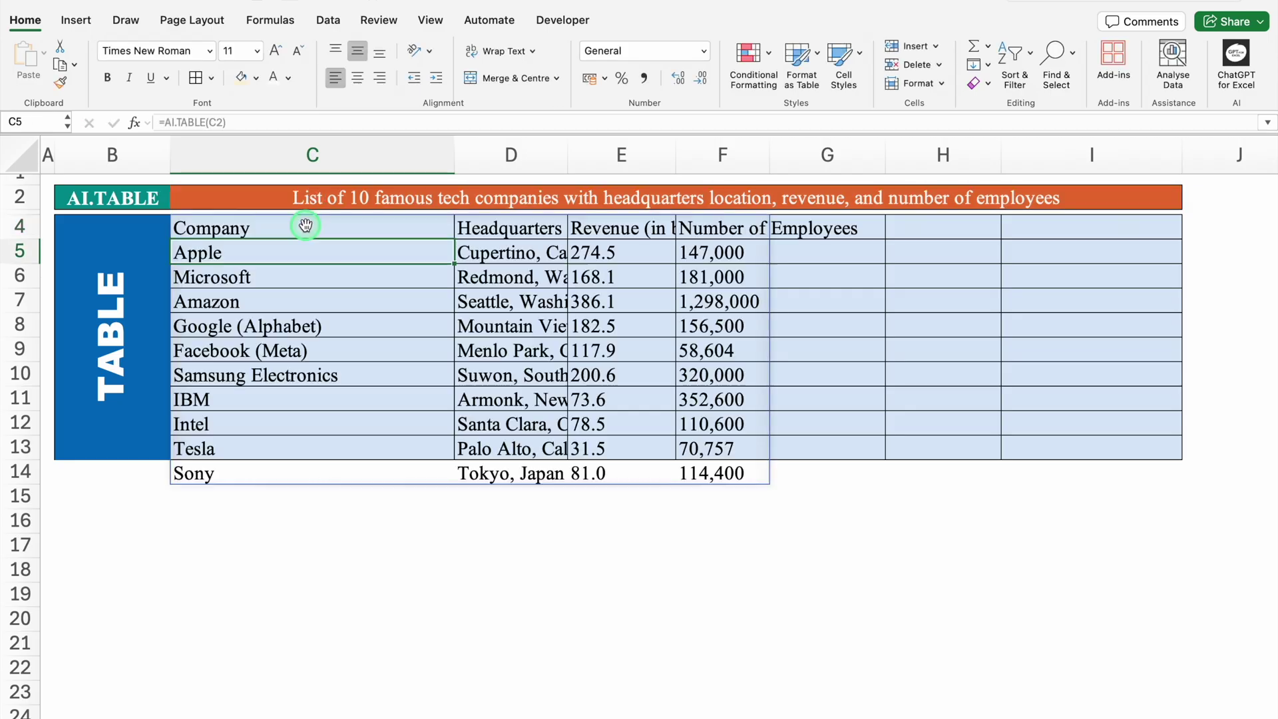
Step: Extend the table's cell formatting down to row 14 and fit columns C to F to their contents
{"action": "left_click", "coordinate": [305, 225]}
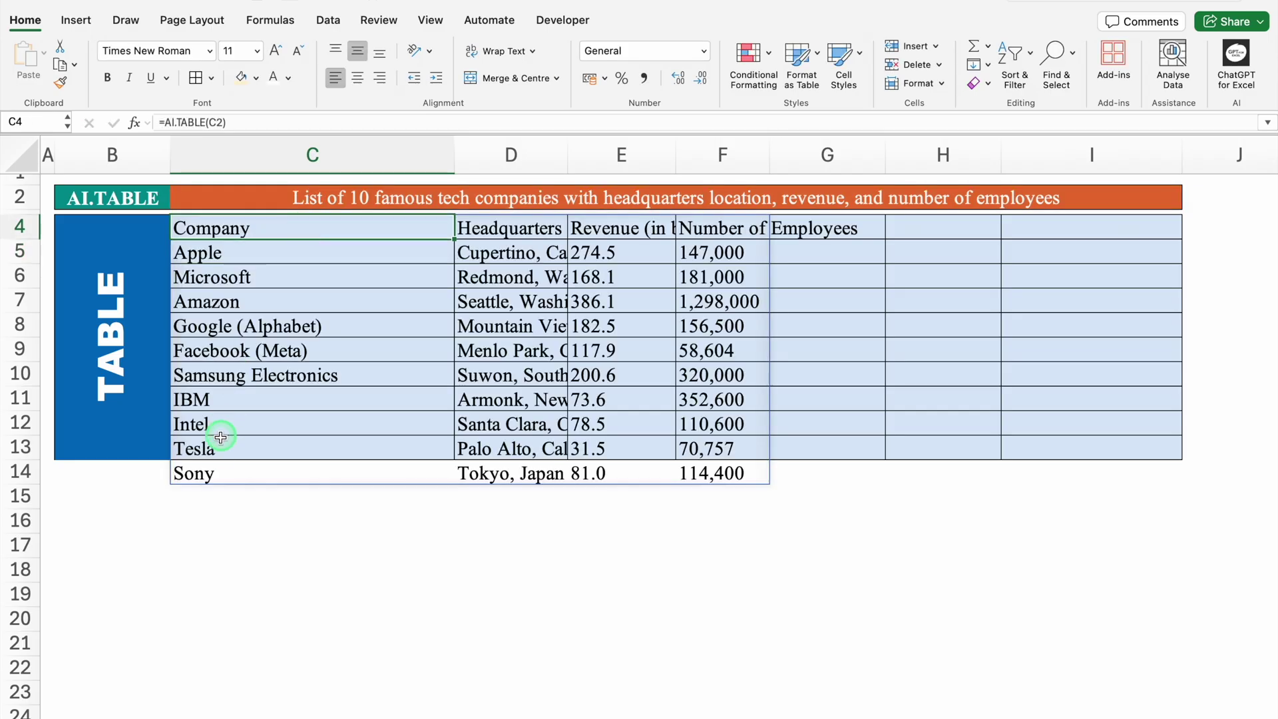
{"action": "left_click_drag", "start_coordinate": [209, 448], "coordinate": [1182, 491]}
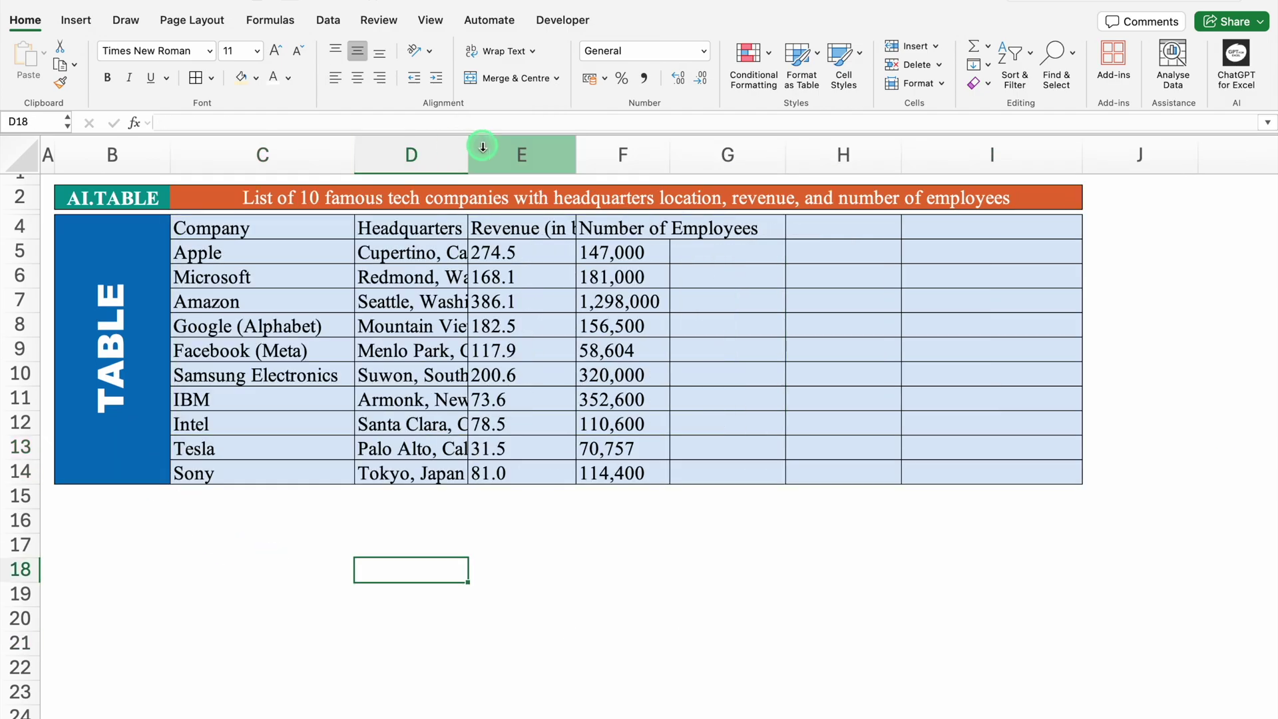
{"action": "double_click", "coordinate": [467, 154]}
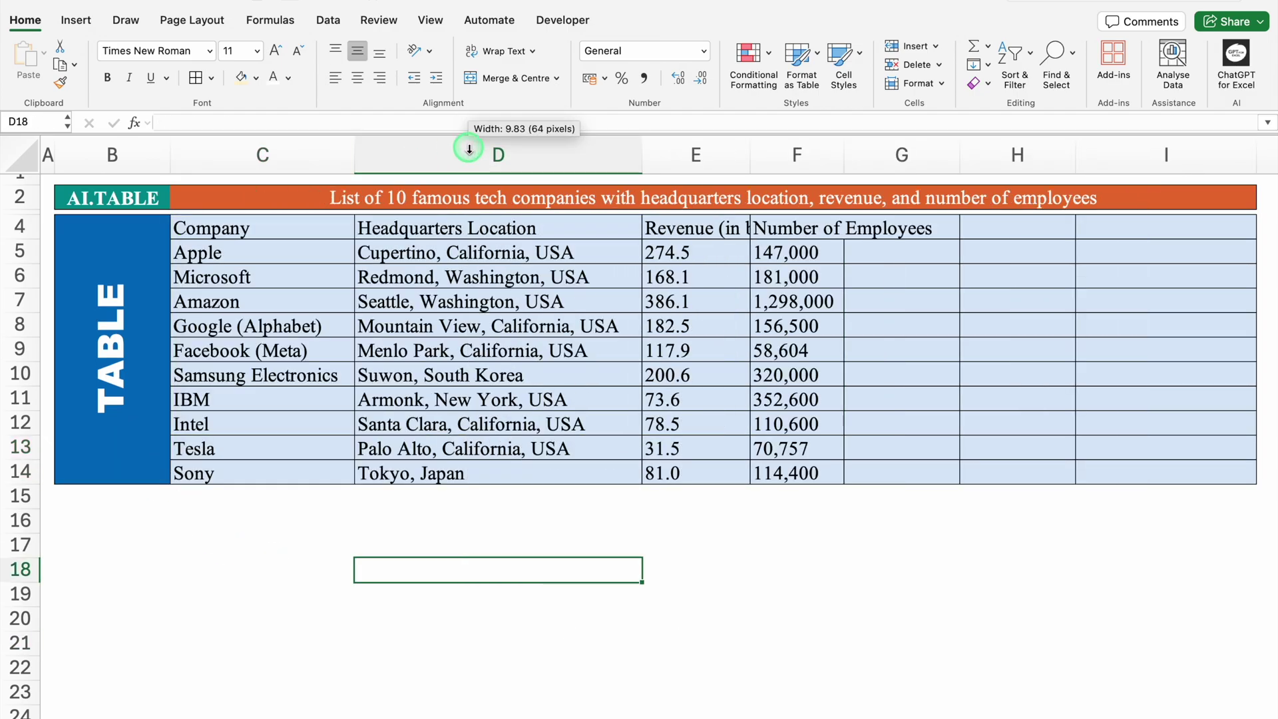
{"action": "double_click", "coordinate": [750, 148]}
{"action": "double_click", "coordinate": [920, 152]}
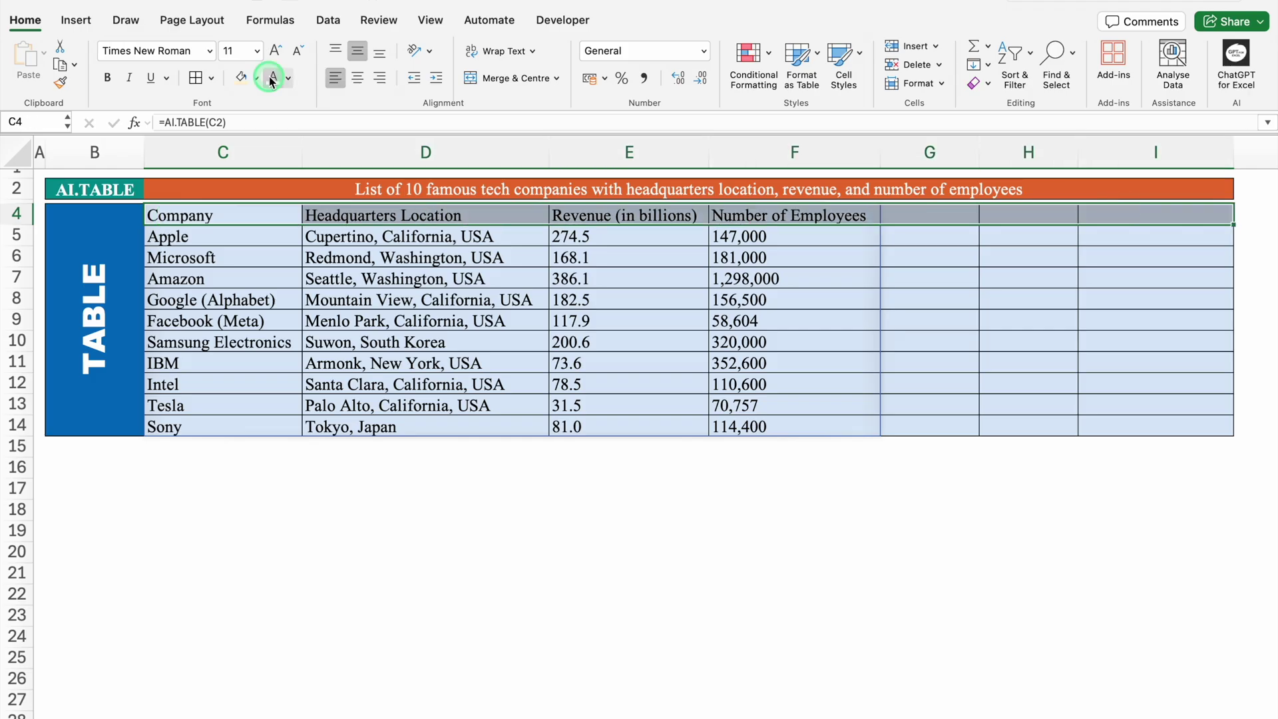
Step: Format the header row C4:I4 with a yellow fill and bold, centred black Arial text
{"action": "left_click", "coordinate": [271, 81]}
{"action": "left_click", "coordinate": [357, 78]}
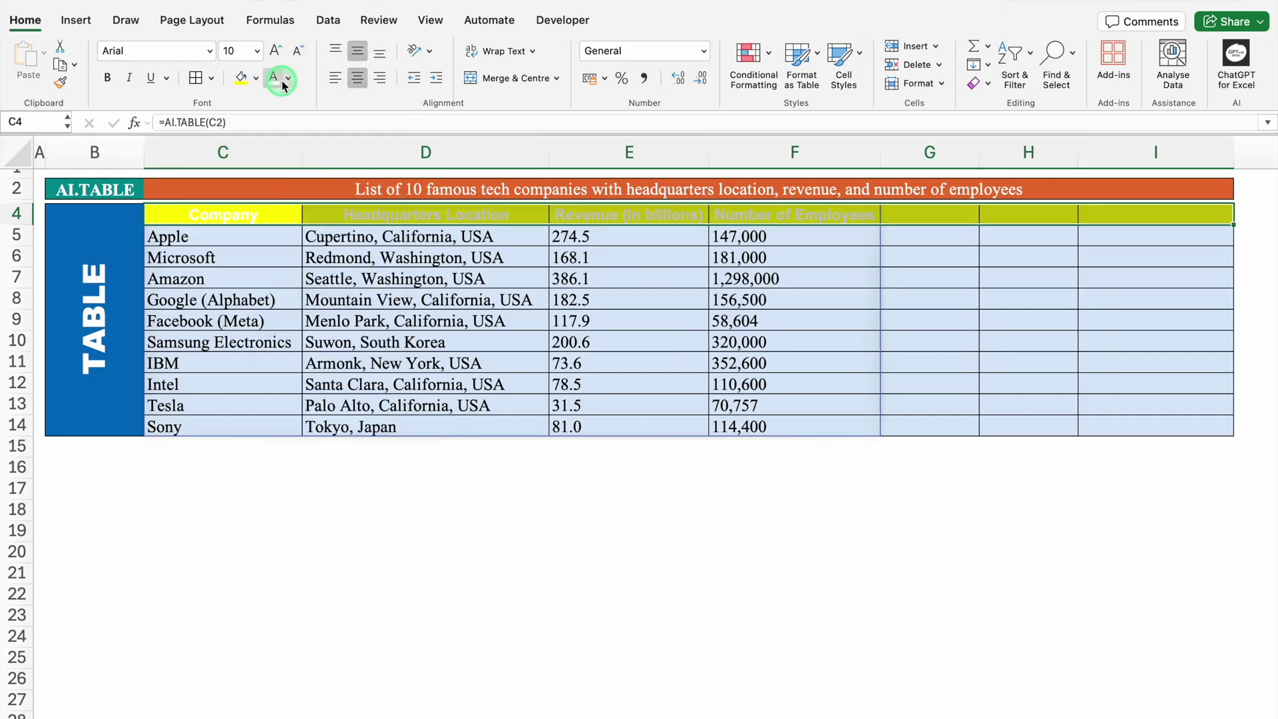
{"action": "left_click", "coordinate": [554, 520]}
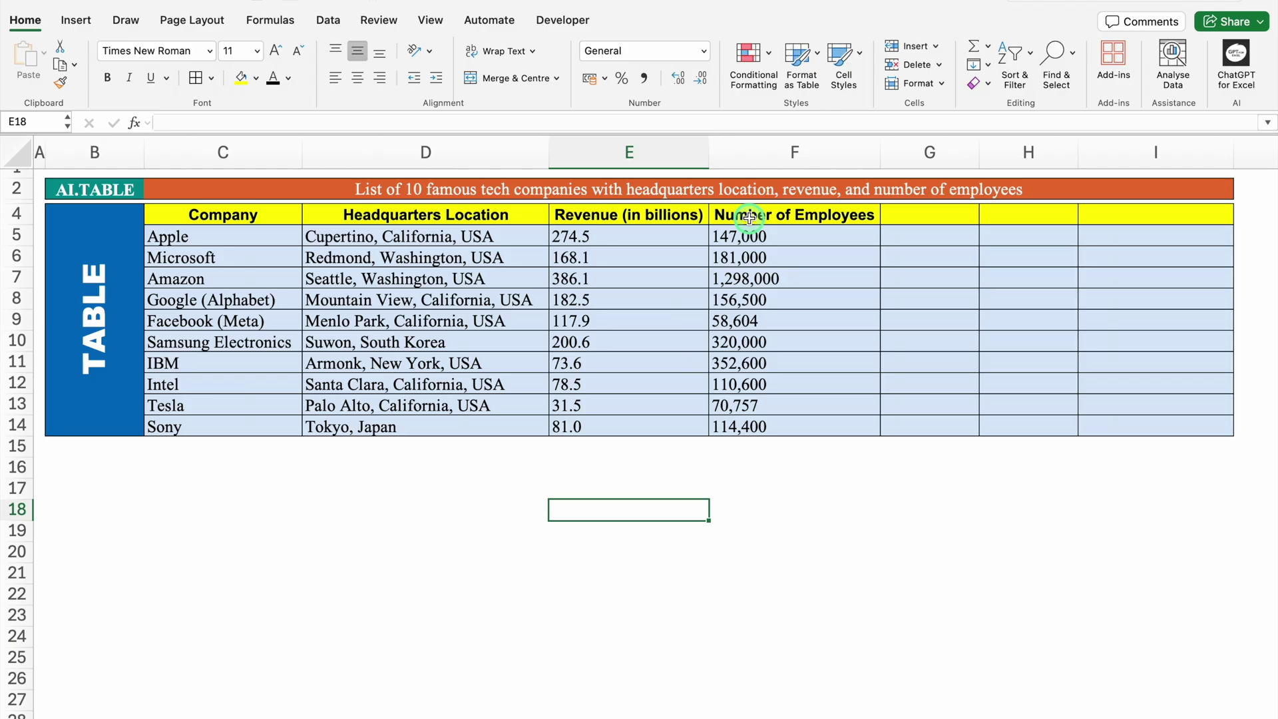
Step: Append ", Start Date, Products, Founder" to the table prompt in C2 to regenerate the table with those columns
{"action": "left_click", "coordinate": [1035, 186]}
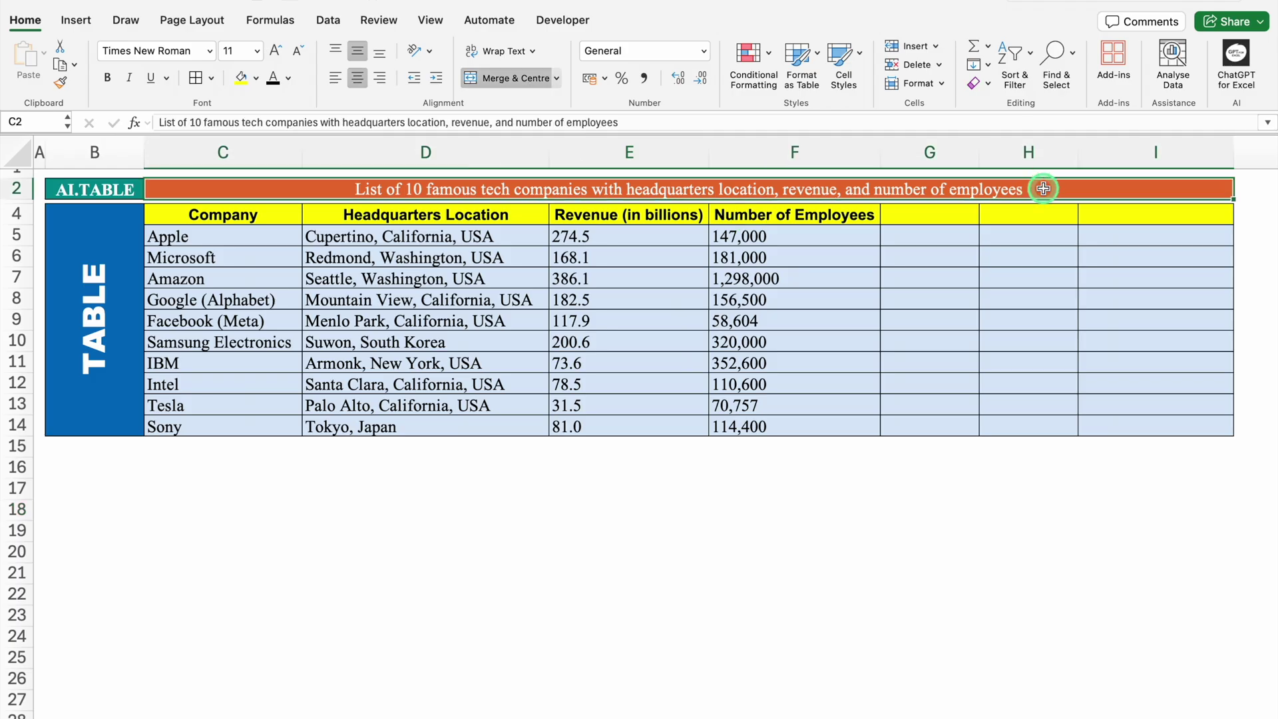
{"action": "double_click", "coordinate": [1043, 189]}
{"action": "type", "text": ","}
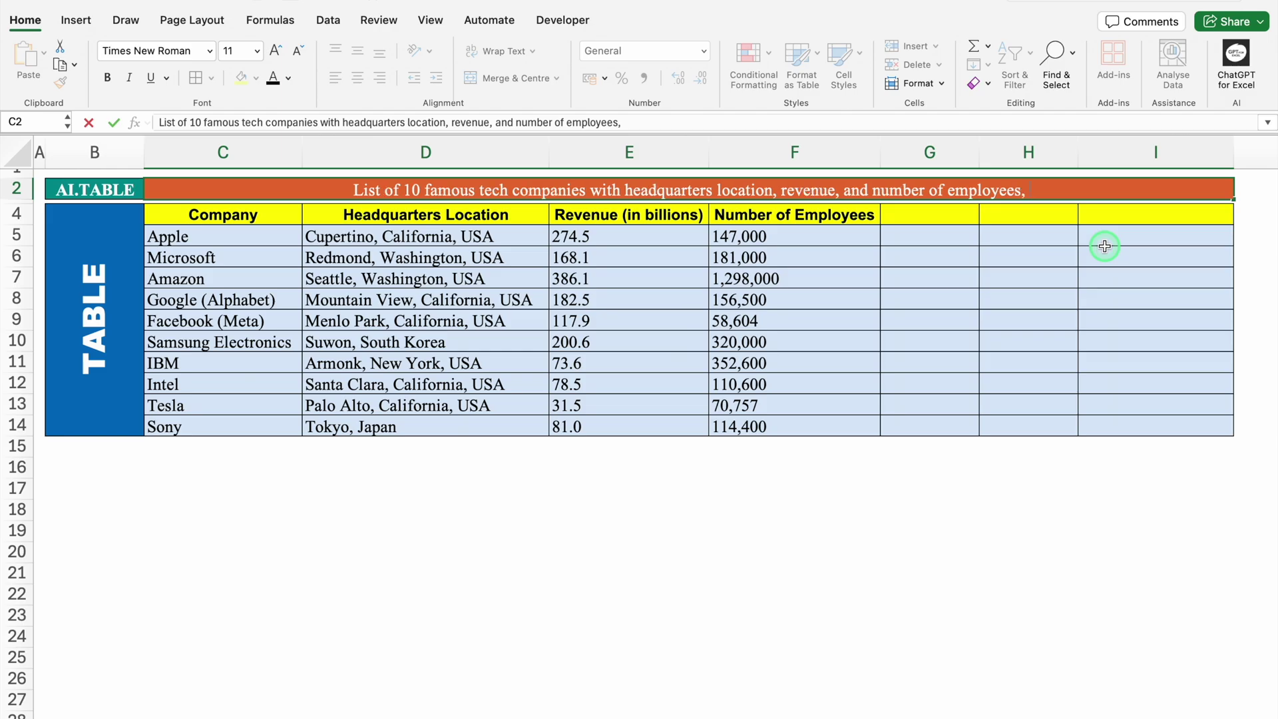
{"action": "type", "text": " Start Date, Products, Founder"}
{"action": "key", "text": "Return"}
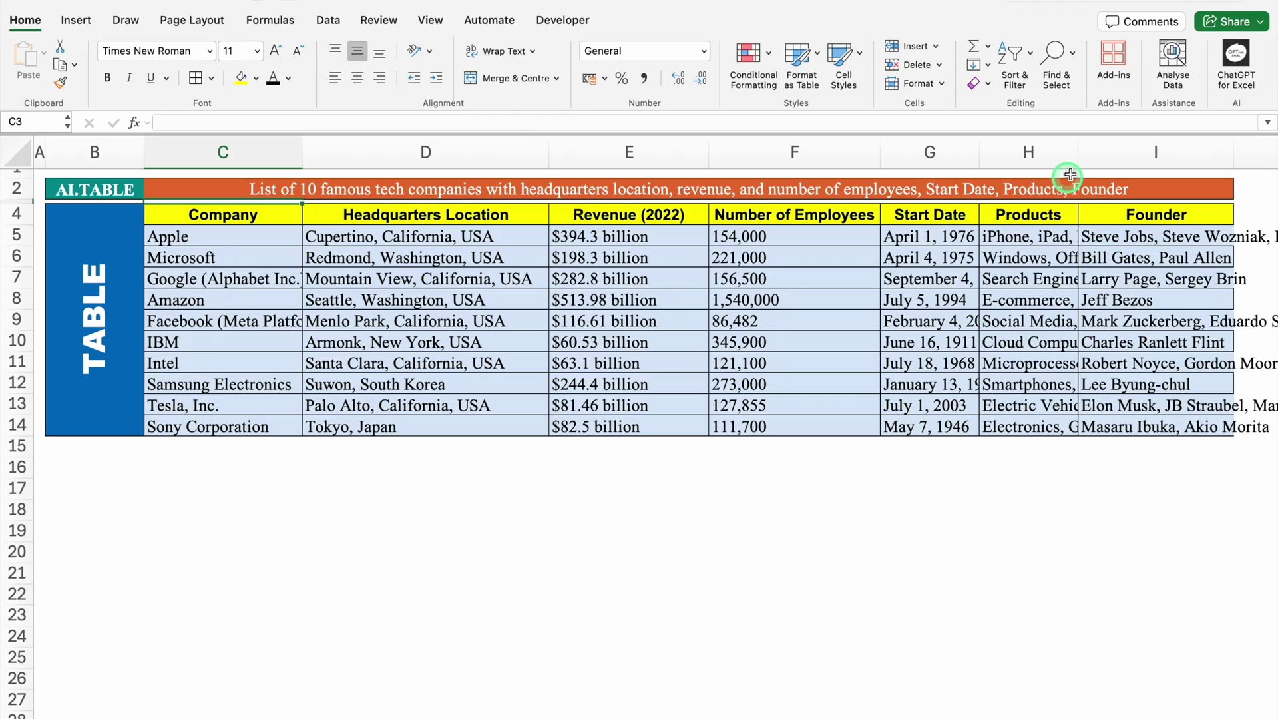
Step: Fit the Start Date, Products and Founder columns (G, H and I) to their contents
{"action": "double_click", "coordinate": [1078, 152]}
{"action": "double_click", "coordinate": [979, 152]}
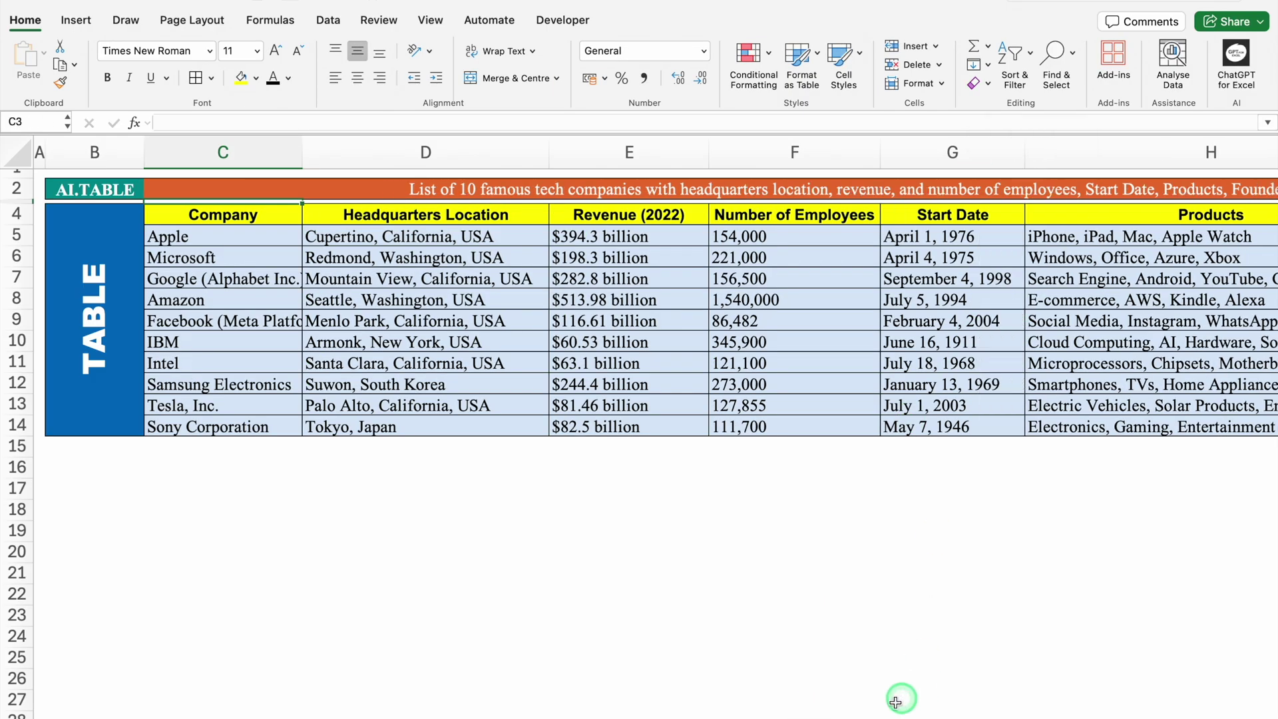
{"action": "scroll", "coordinate": [895, 701], "scroll_direction": "right", "scroll_amount": 10}
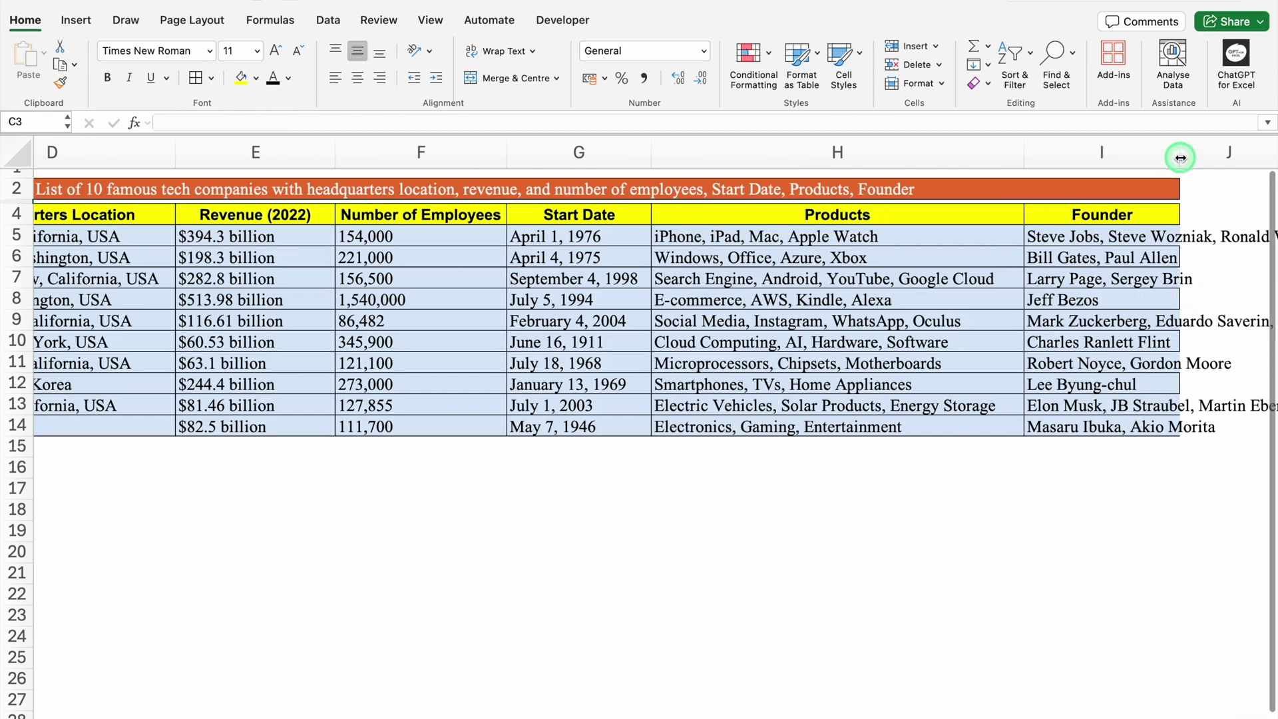
{"action": "double_click", "coordinate": [1180, 157]}
{"action": "scroll", "coordinate": [1199, 701], "scroll_direction": "right", "scroll_amount": 8}
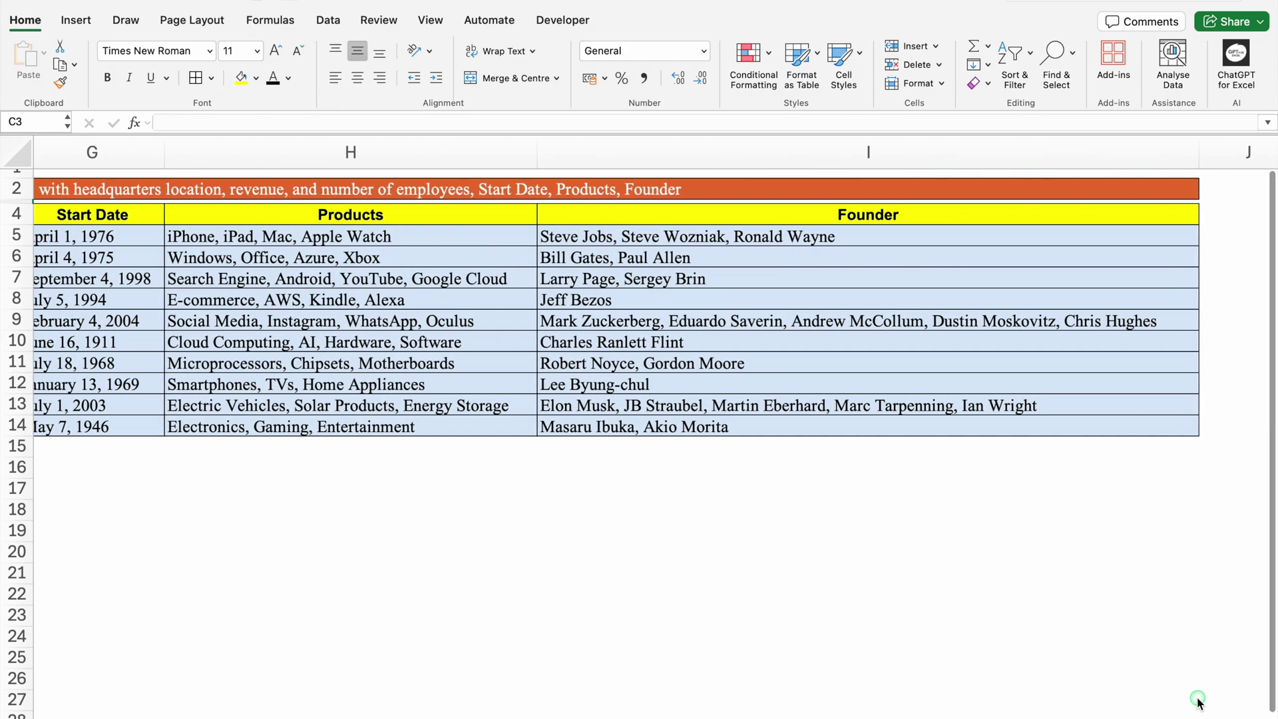
{"action": "scroll", "coordinate": [1107, 676], "scroll_direction": "left", "scroll_amount": 5}
{"action": "scroll", "coordinate": [1107, 676], "scroll_direction": "right", "scroll_amount": 2}
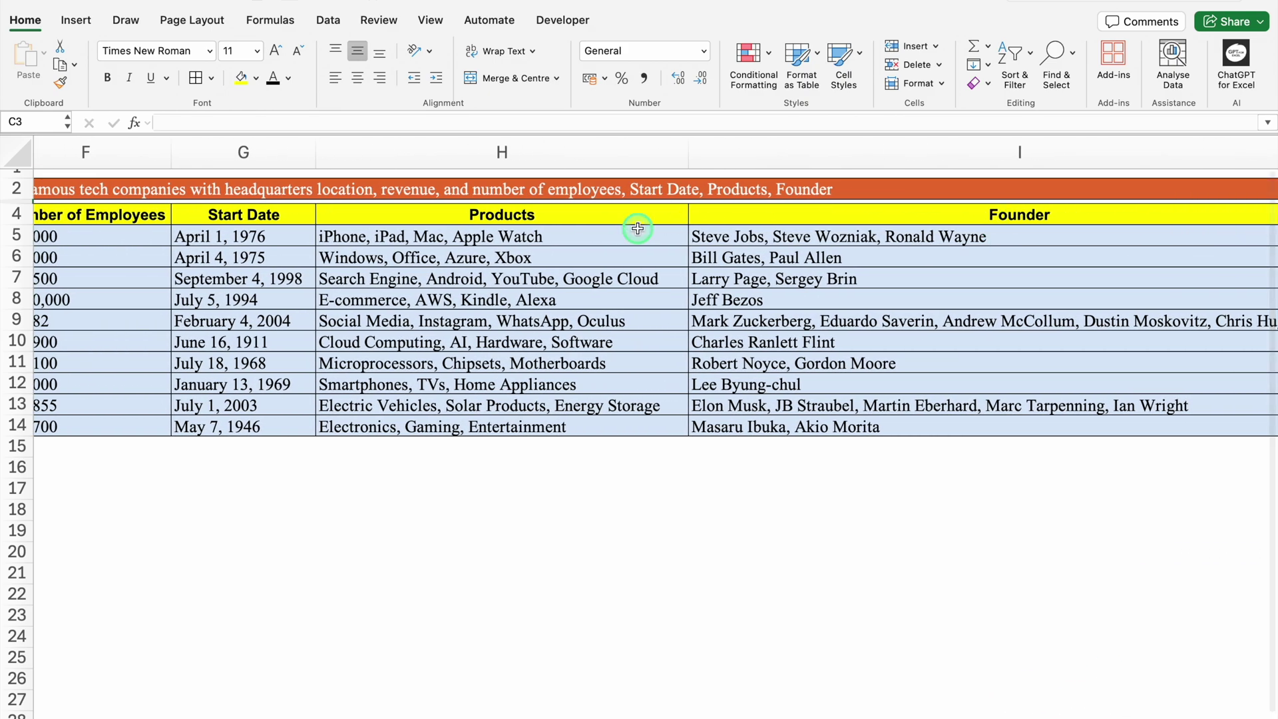
Step: Review the regenerated table's Products, Start Date, Number of Employees and Revenue columns
{"action": "left_click", "coordinate": [572, 216]}
{"action": "scroll", "coordinate": [791, 706], "scroll_direction": "left", "scroll_amount": 1}
{"action": "scroll", "coordinate": [650, 149], "scroll_direction": "left", "scroll_amount": 3}
{"action": "left_click", "coordinate": [627, 152]}
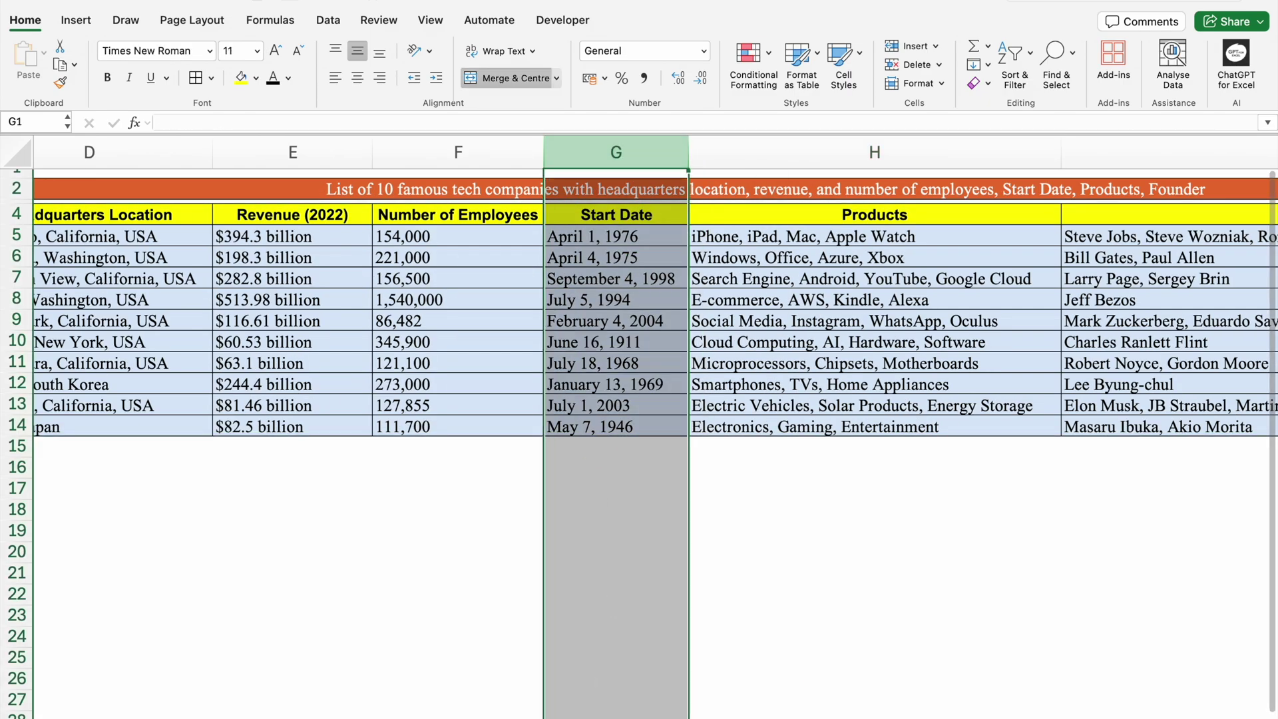
{"action": "scroll", "coordinate": [770, 143], "scroll_direction": "left", "scroll_amount": 4}
{"action": "left_click", "coordinate": [768, 147]}
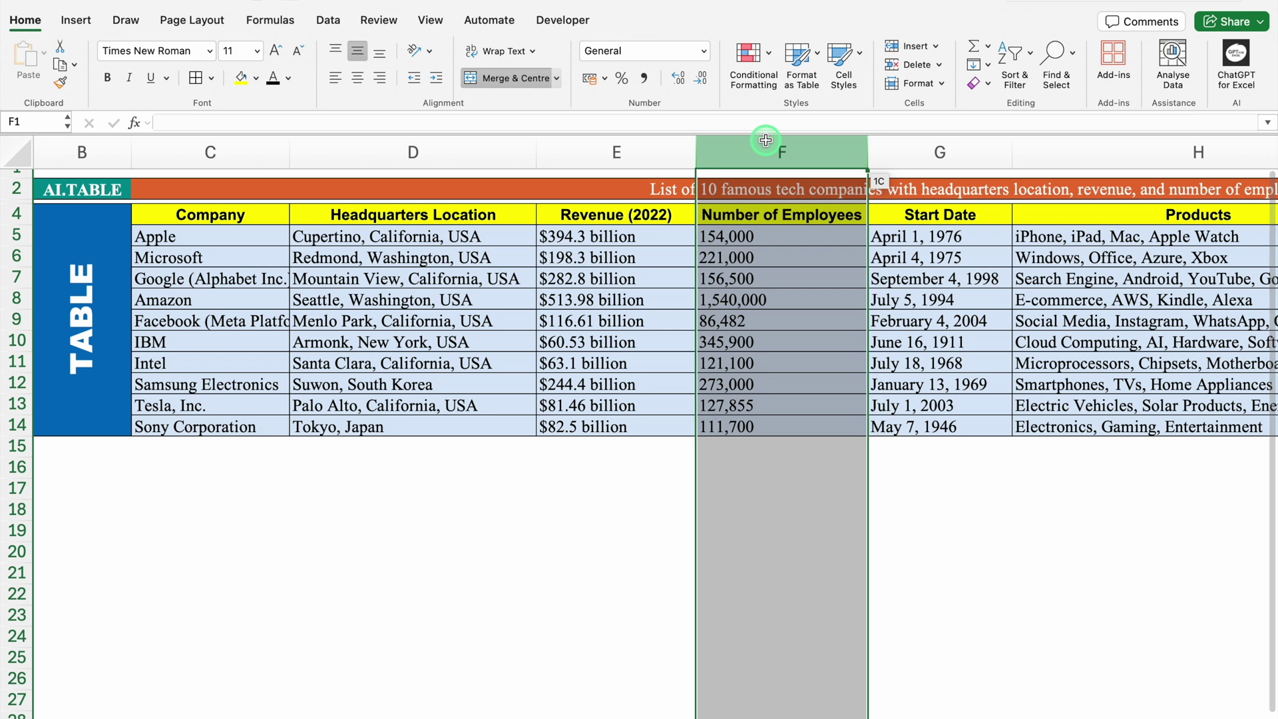
{"action": "left_click", "coordinate": [613, 145]}
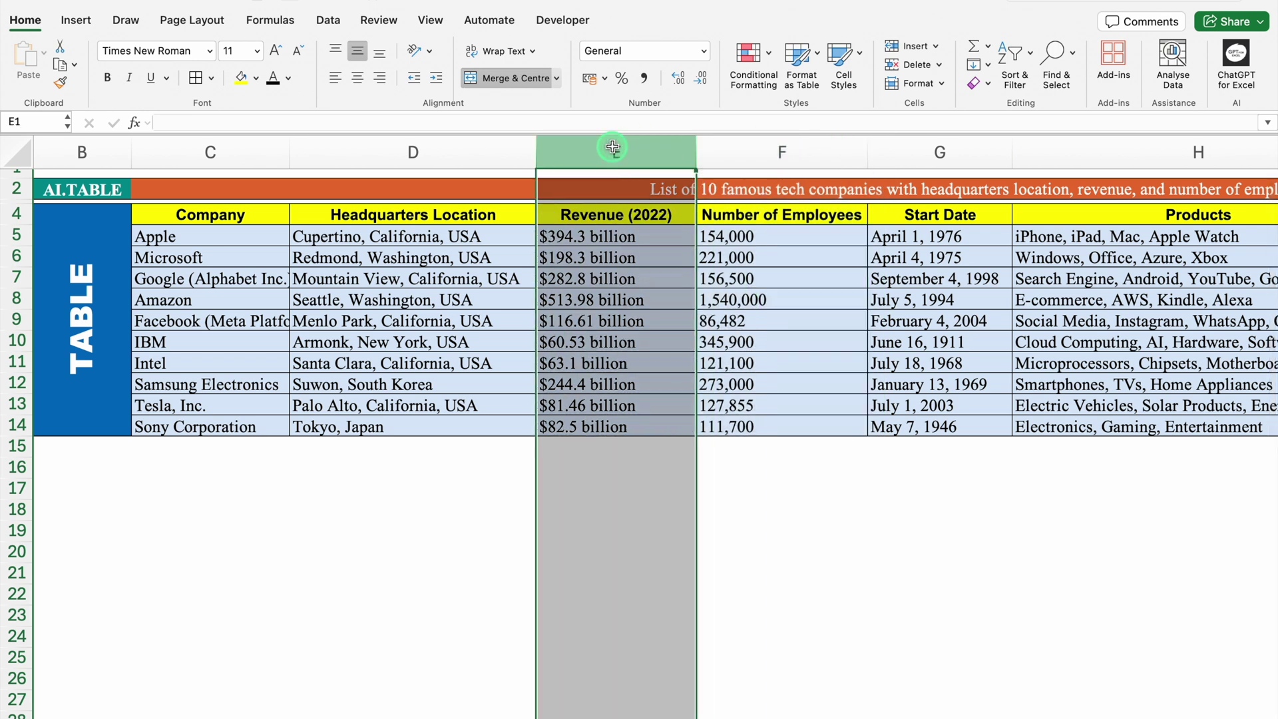
{"action": "left_click", "coordinate": [649, 215]}
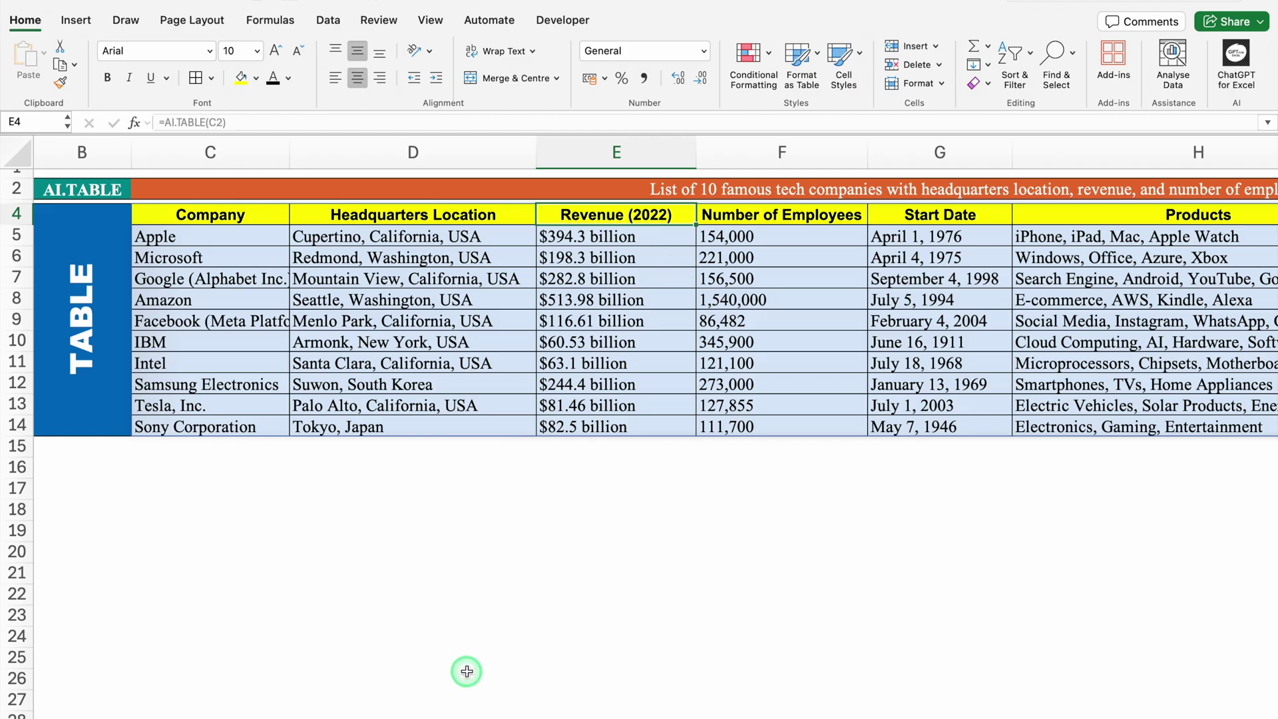
{"action": "left_click", "coordinate": [434, 535]}
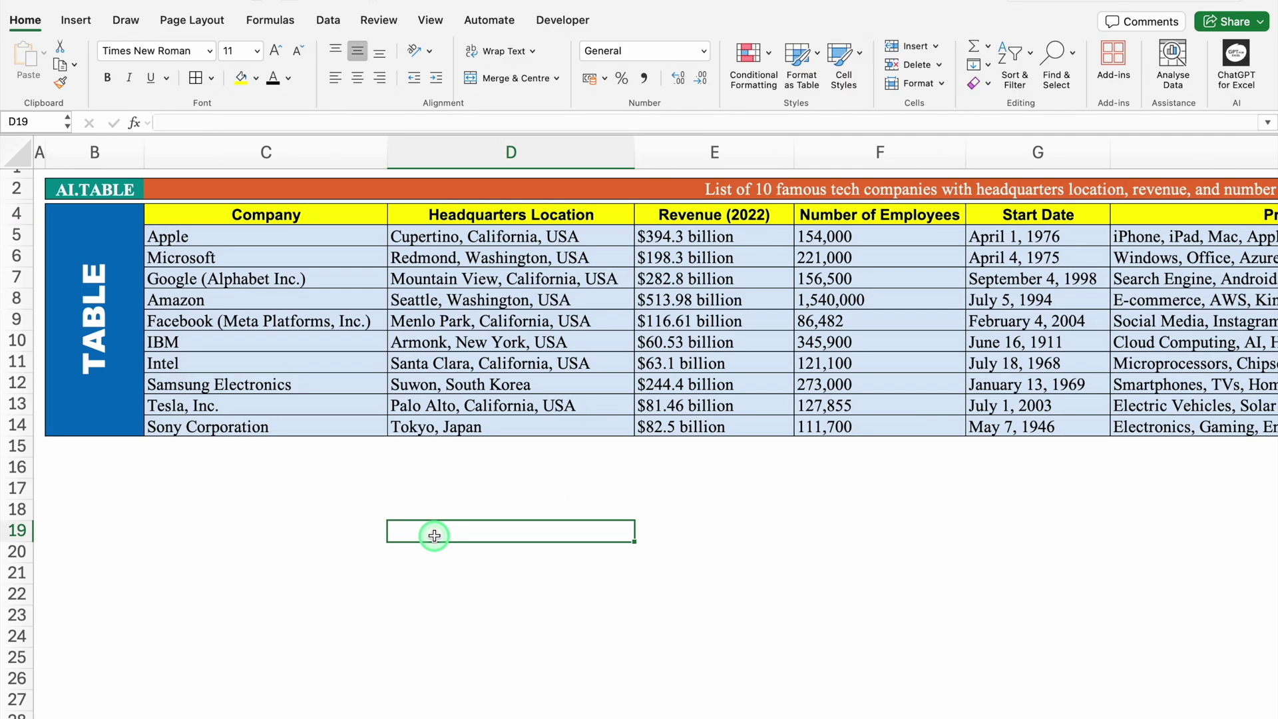